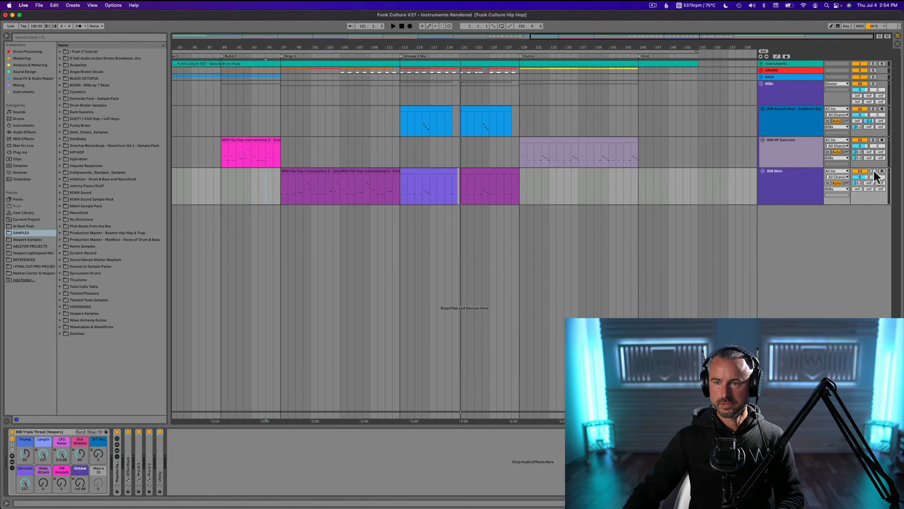
Solo the 808 Main track so only its part is heard
left_click(874, 172)
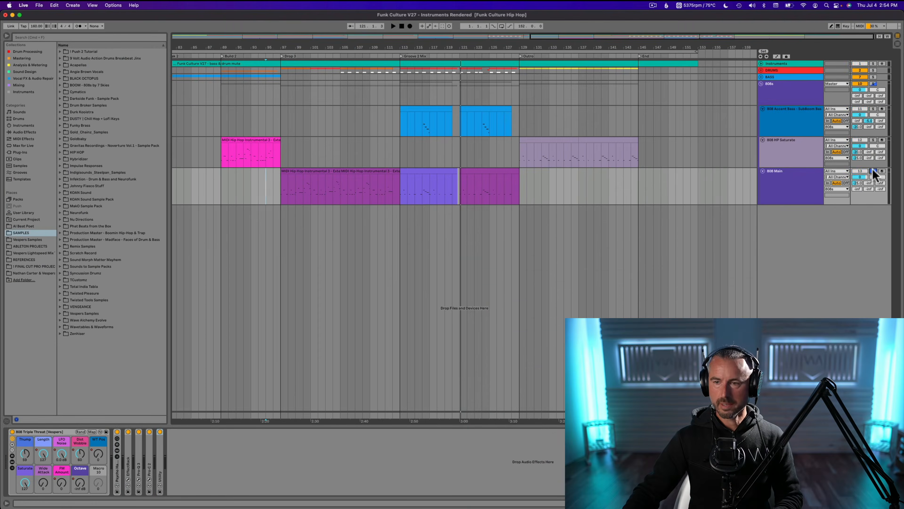
Play the 808 Main clip from bar 113 on its own, then stop playback
left_click(421, 171)
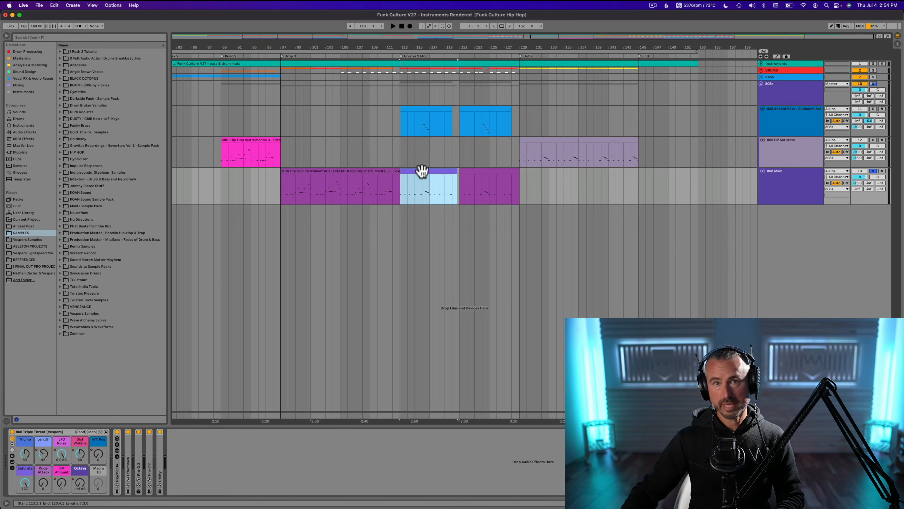
key("space")
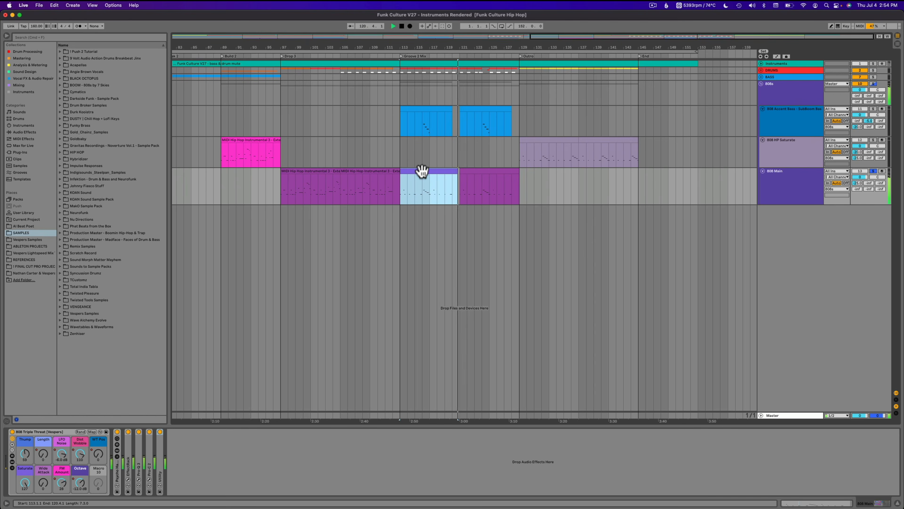
key("space")
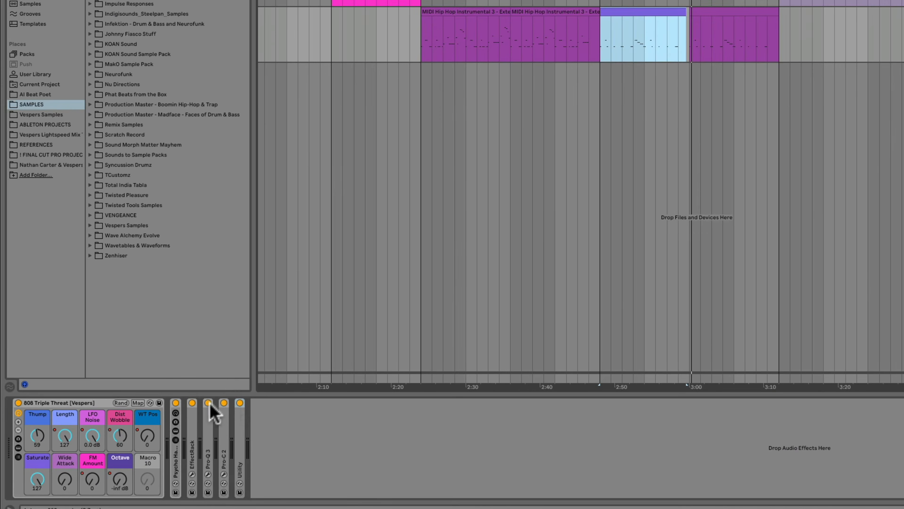
Bypass Pro-C 2, expand the rack's Octave, LFO Noise and 808 Super Fat Sub chains, and play
left_click(224, 402)
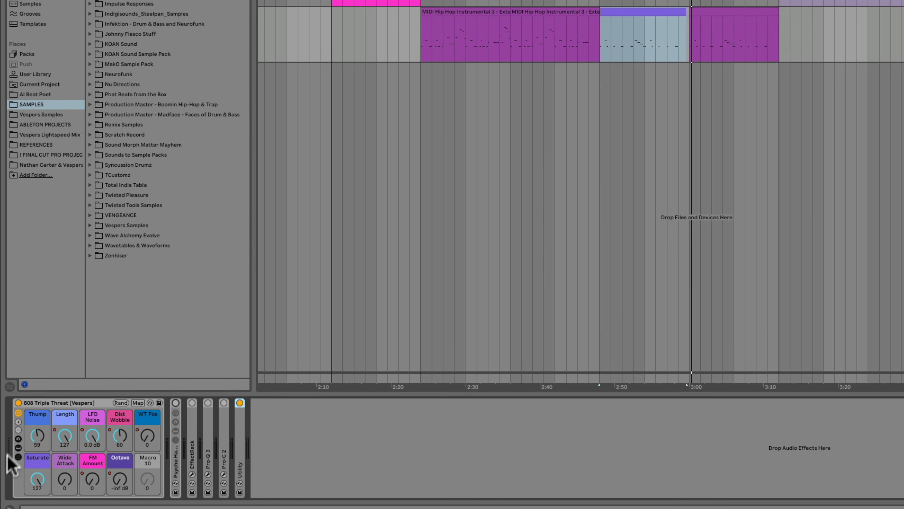
left_click(19, 448)
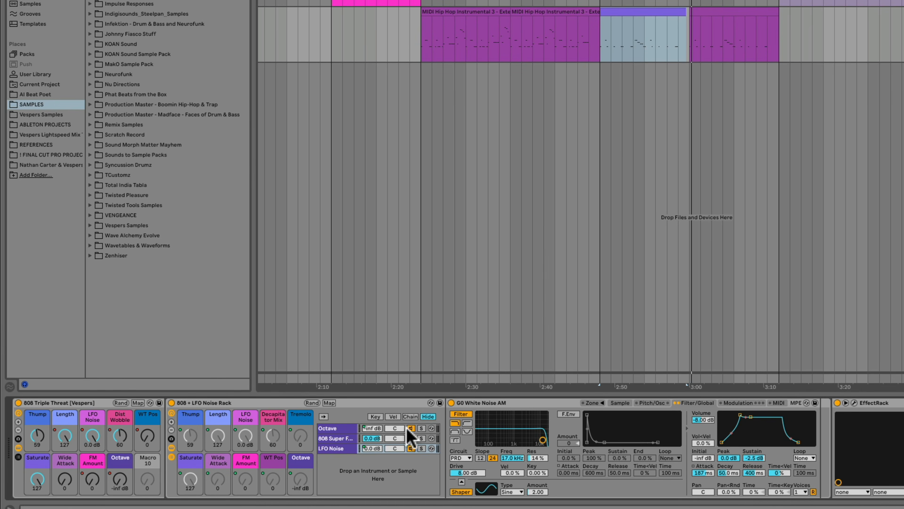
left_click(410, 429)
left_click(410, 448)
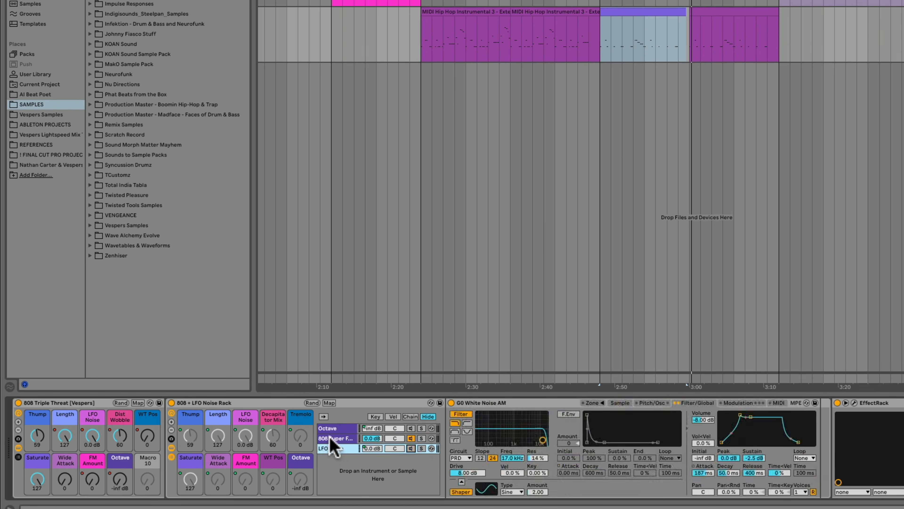
left_click(333, 438)
key("space")
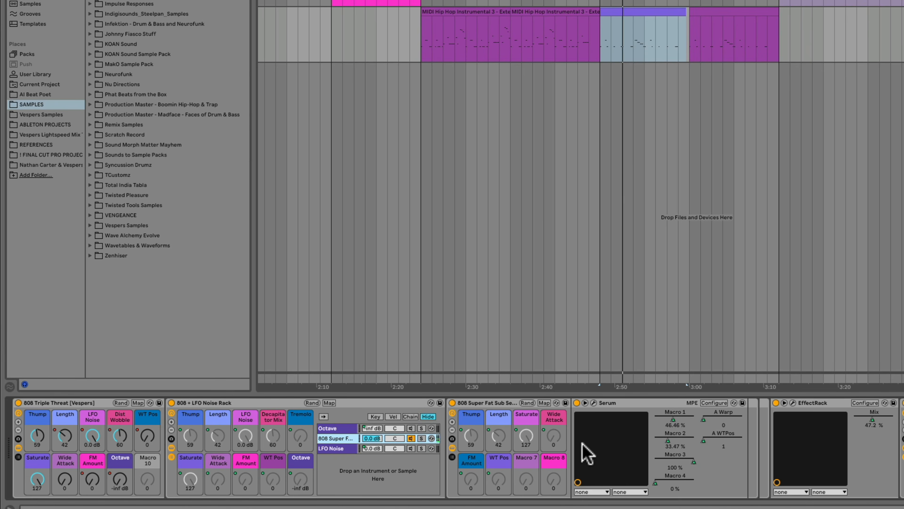
Switch off the EffectRack and Primal Tap Rack, and centre Serum's plugin window
scroll(644, 451, "right", 4)
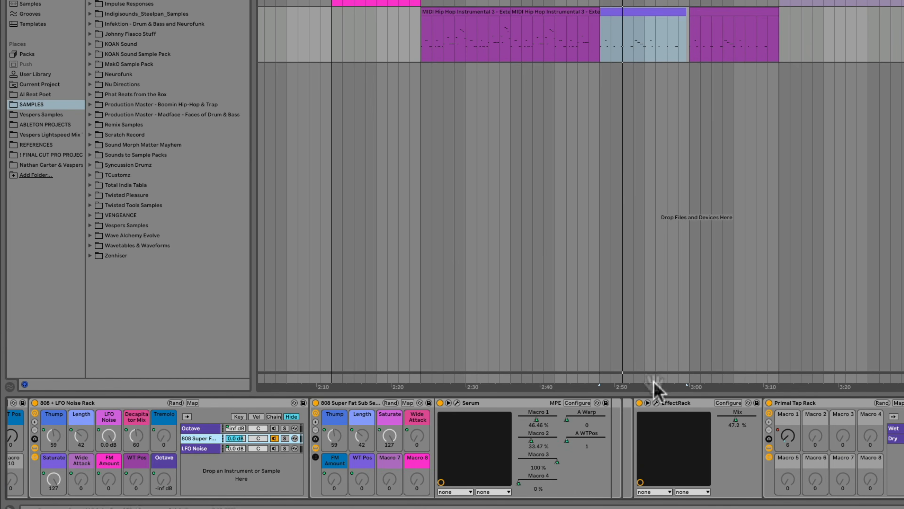
left_click(639, 402)
left_click(768, 403)
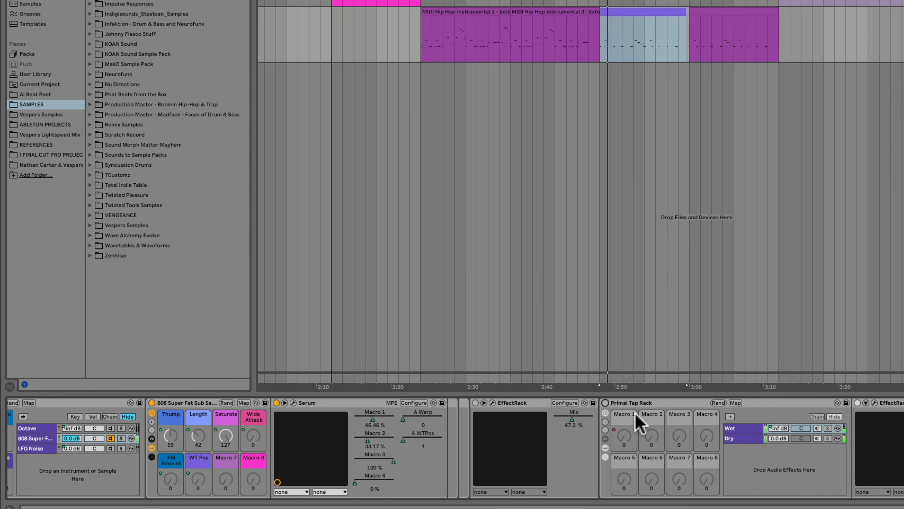
scroll(637, 416, "left", 8)
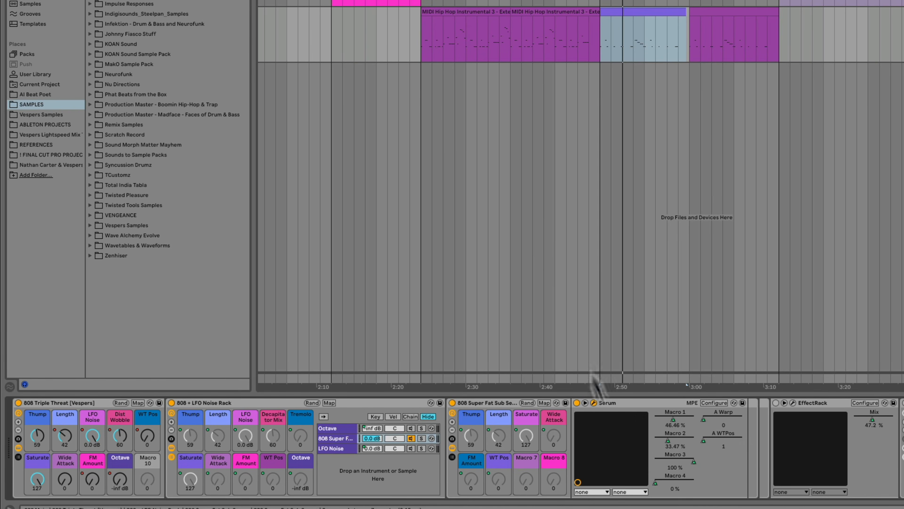
left_click_drag(239, 0, 710, 0)
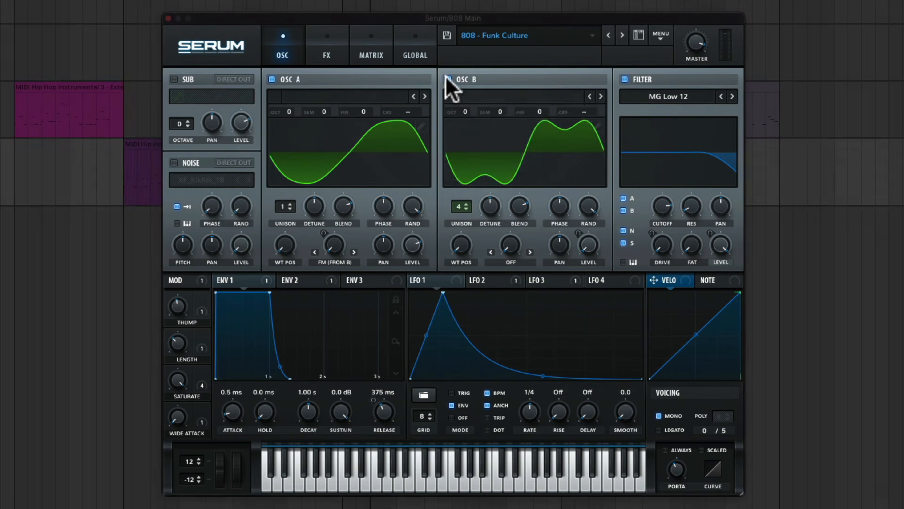
Disable Serum's Oscillator B and enable the filter, checking the FX page before returning to OSC
left_click(478, 63)
left_click(625, 78)
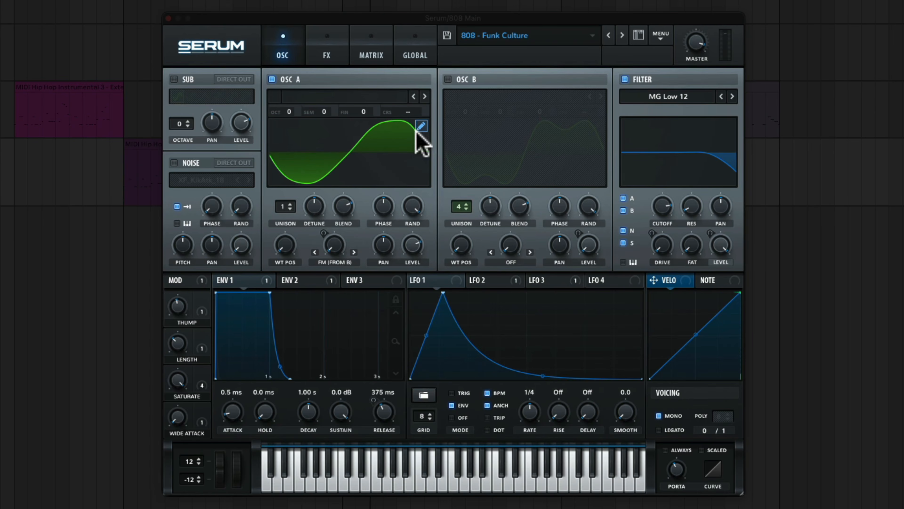
left_click(345, 52)
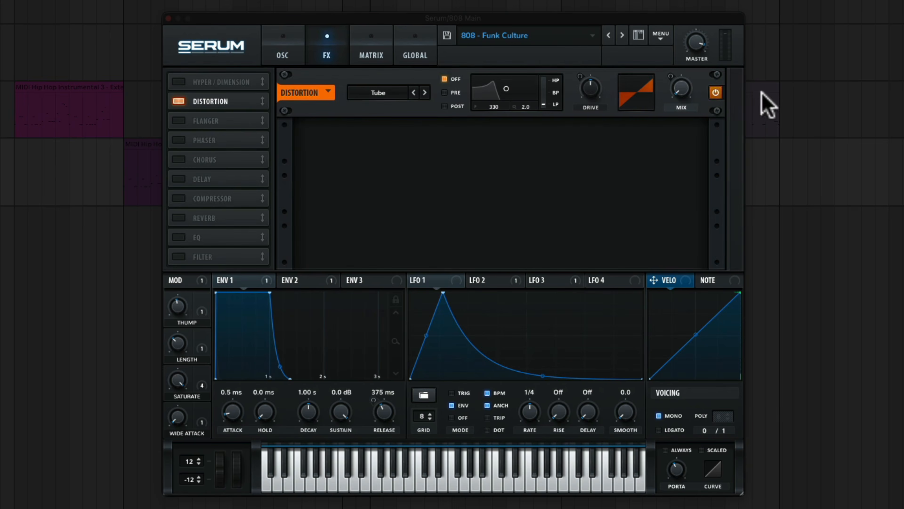
left_click(284, 57)
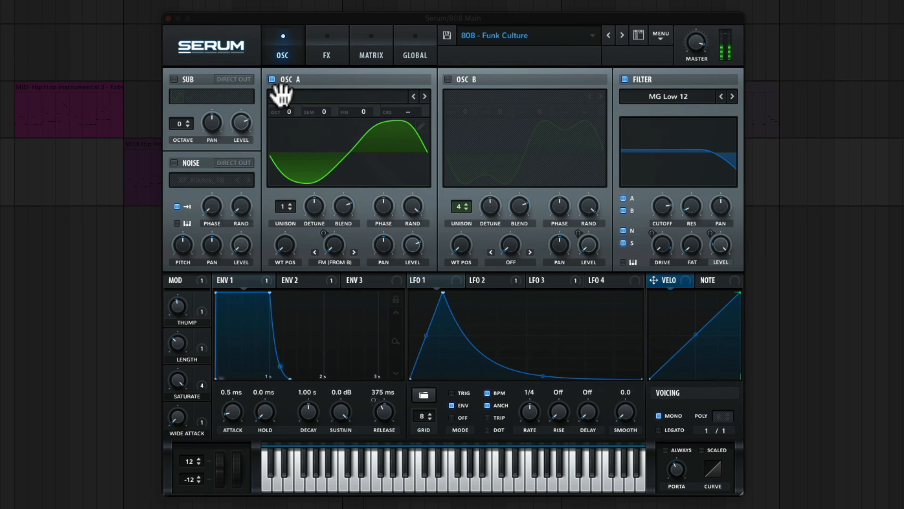
Turn on Serum's sub oscillator and open Oscillator A's wavetable editor
left_click(272, 79)
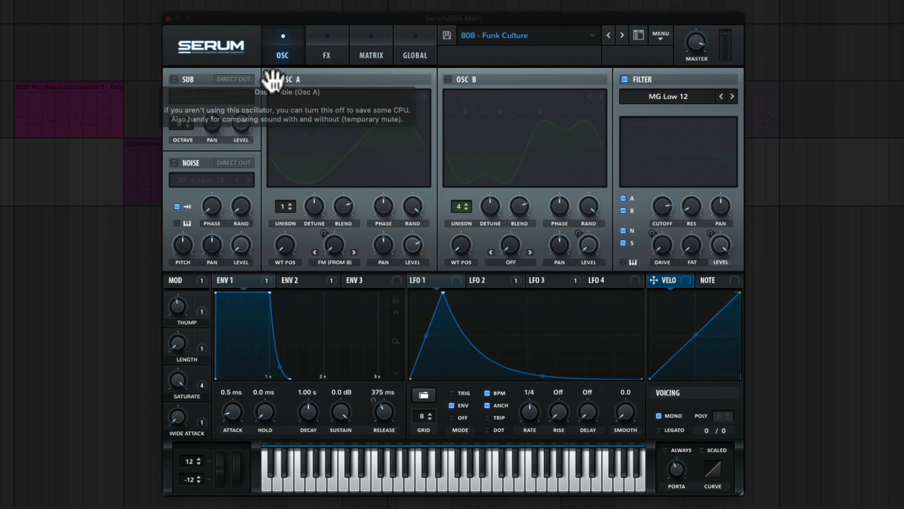
left_click(174, 79)
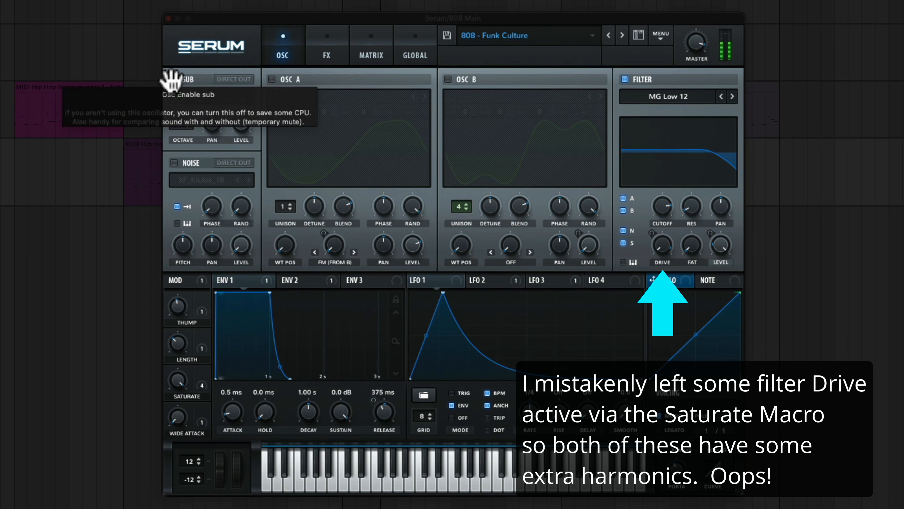
left_click(272, 79)
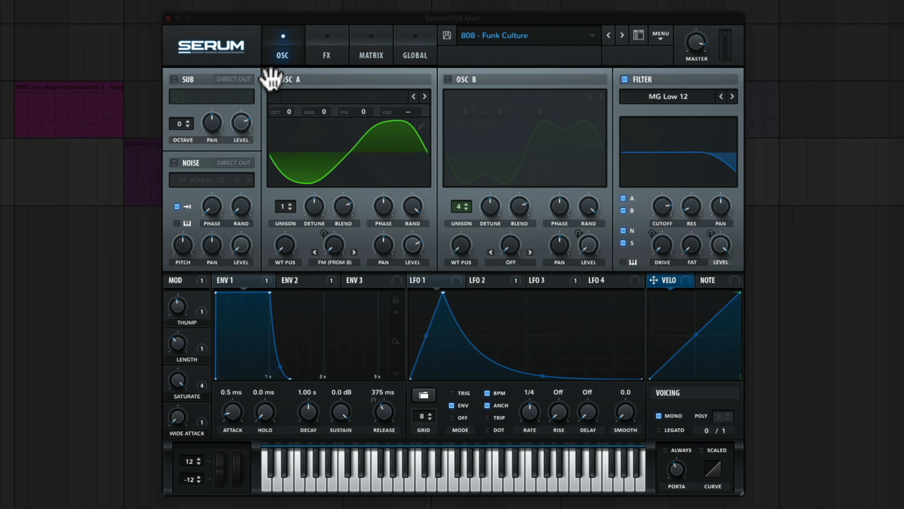
left_click(422, 126)
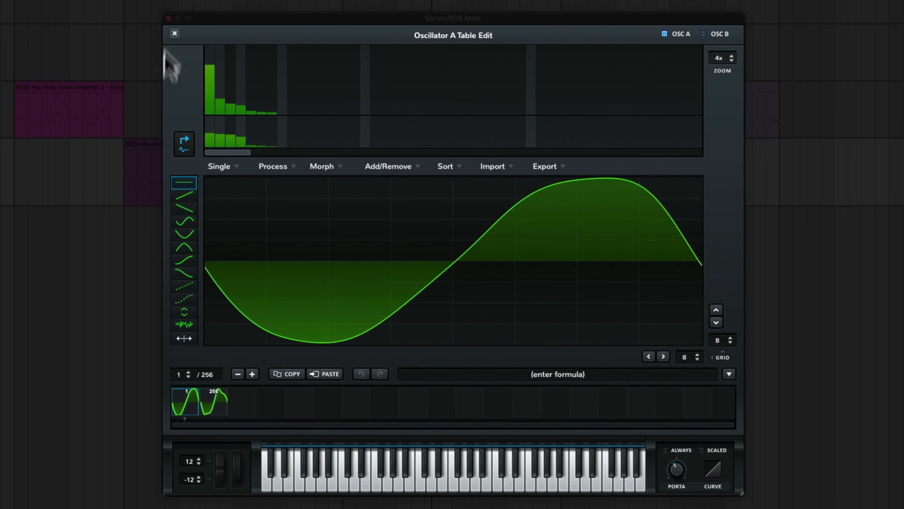
Re-enable Oscillator B, briefly inspecting its wavetable editor before closing it
left_click(175, 33)
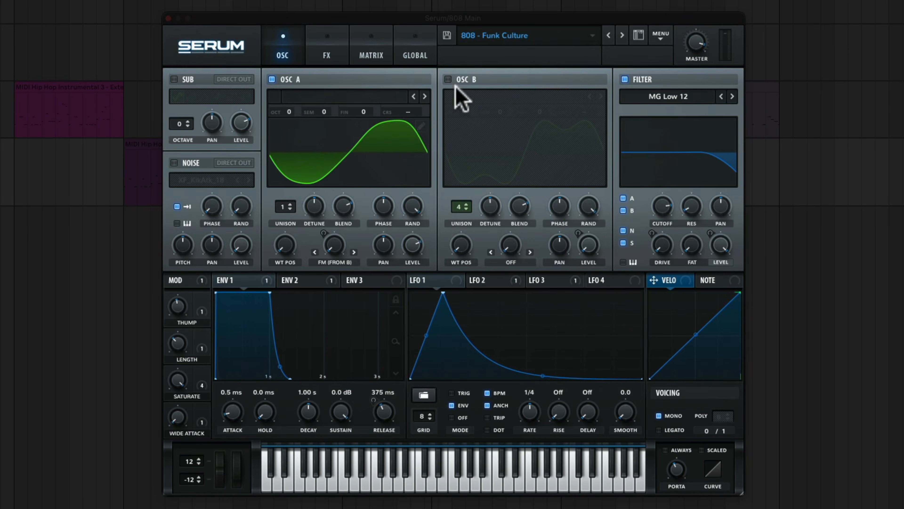
left_click(448, 79)
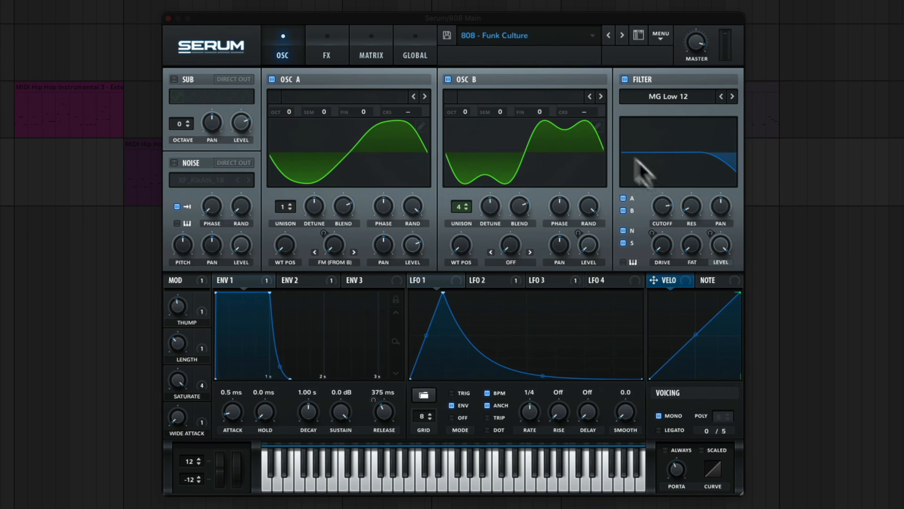
left_click(597, 125)
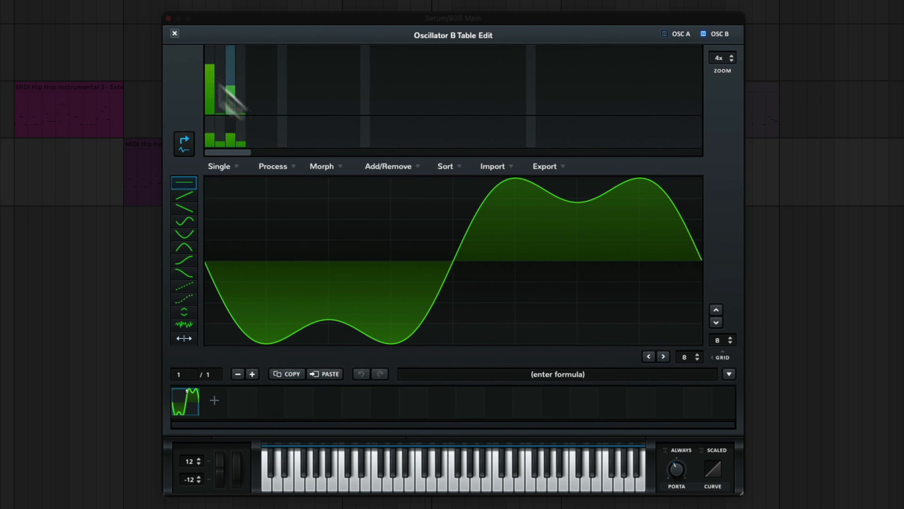
left_click(174, 33)
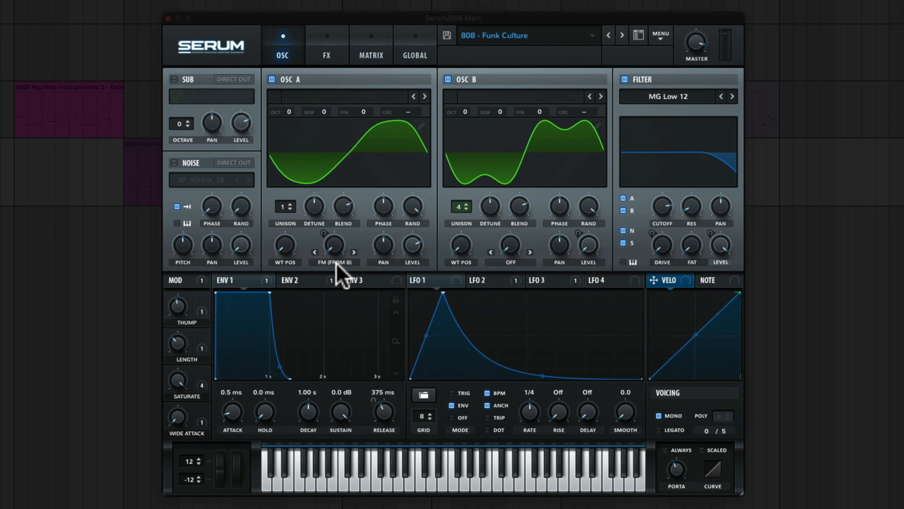
Raise Oscillator A's warp amount to 63% and start arrangement playback
mouse_move(335, 243)
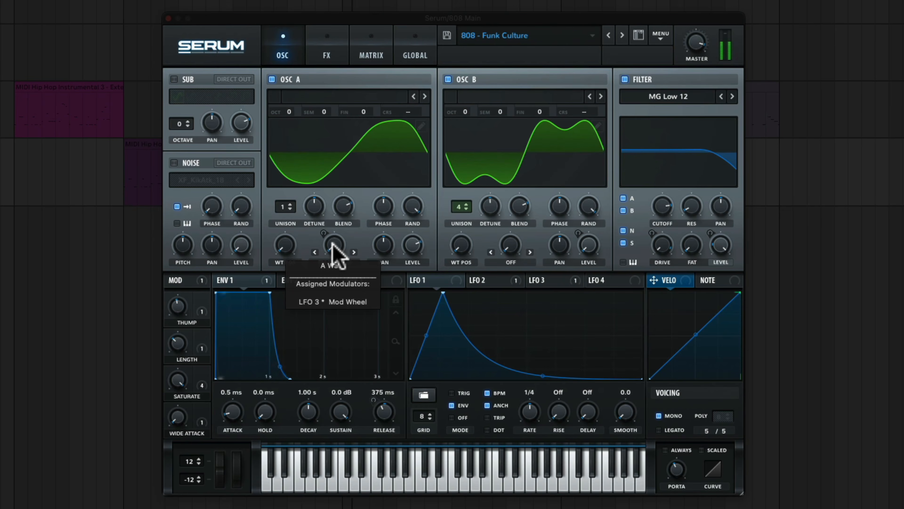
mouse_move(335, 250)
left_mouse_down()
mouse_move(351, 175)
mouse_move(337, 203)
mouse_move(339, 249)
mouse_move(340, 201)
mouse_move(337, 238)
left_mouse_up()
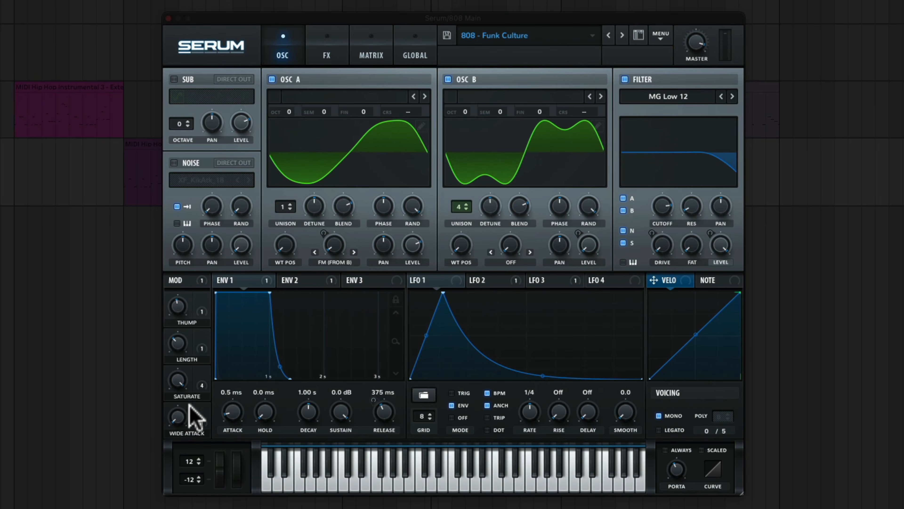
mouse_move(176, 391)
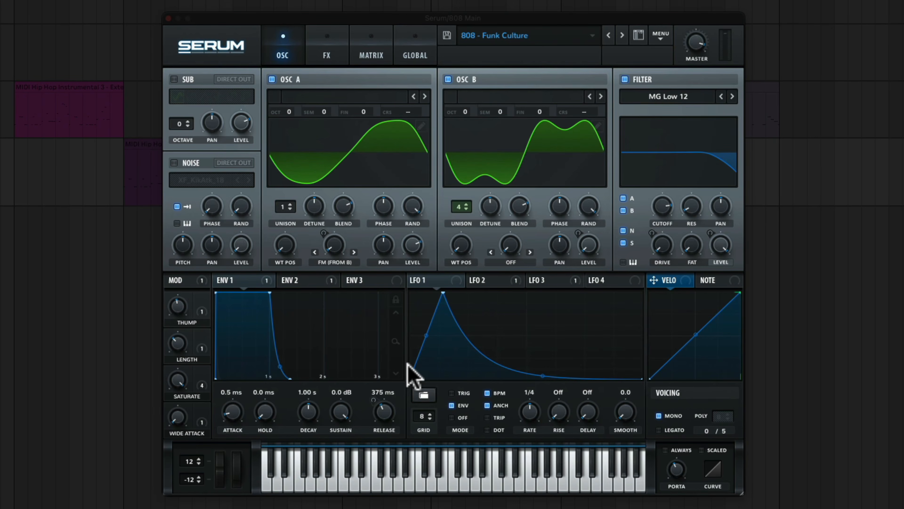
key("space")
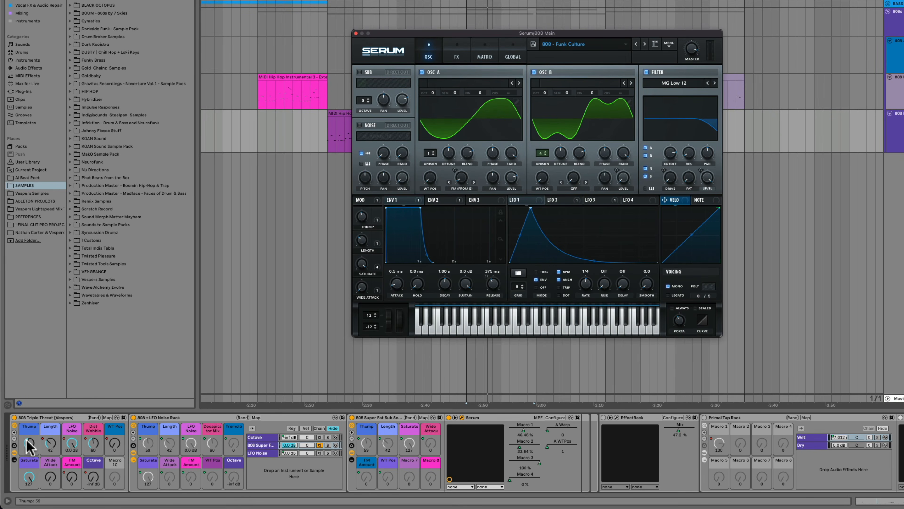
Sweep the Thump macro up to 127, down to 0, then partway back up
left_click_drag(30, 444, 30, 421)
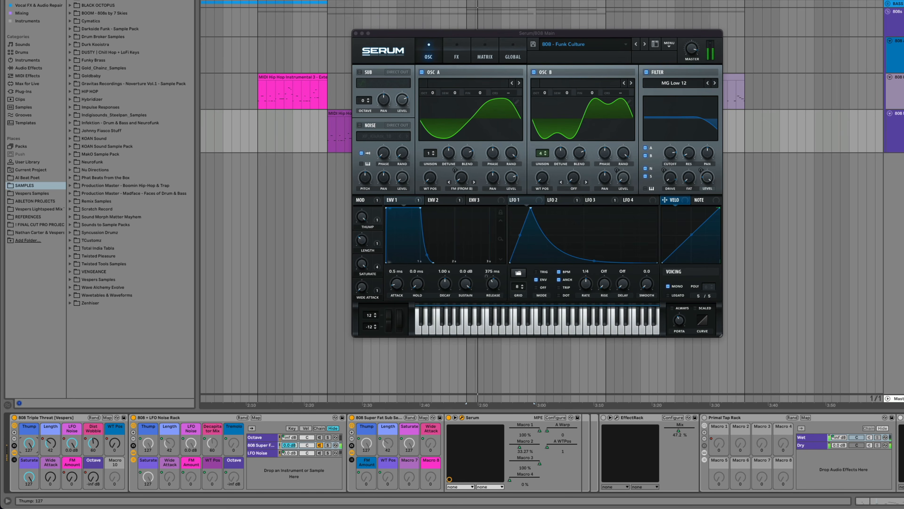
left_click_drag(30, 444, 30, 489)
left_click_drag(29, 443, 29, 417)
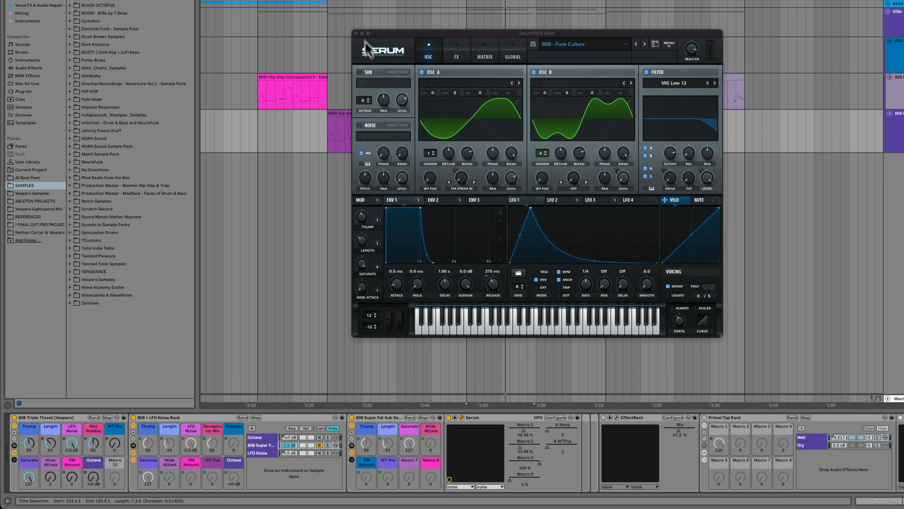
Lower Serum's Distortion Saturate amount to 93 during playback, then close Serum and collapse the chains
left_click(457, 56)
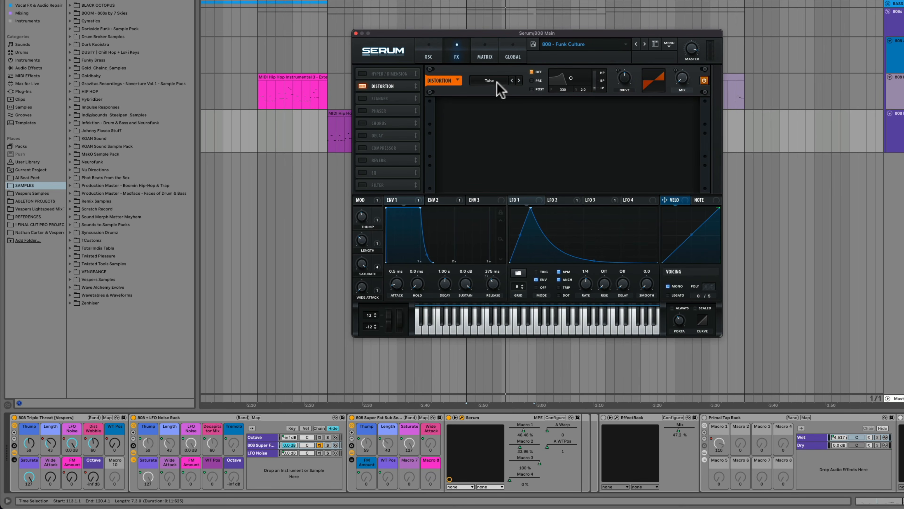
key("space")
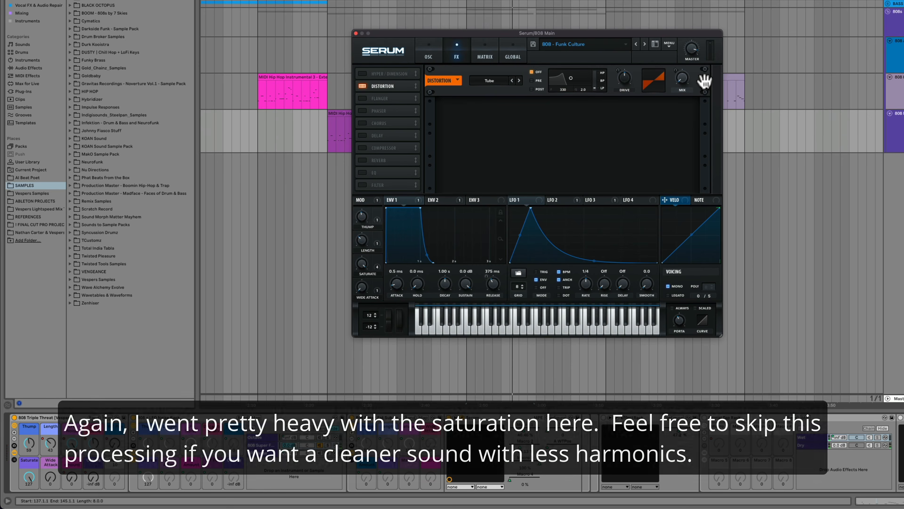
mouse_move(361, 265)
left_mouse_down()
mouse_move(360, 275)
mouse_move(357, 258)
left_mouse_up()
left_click_drag(29, 477, 29, 478)
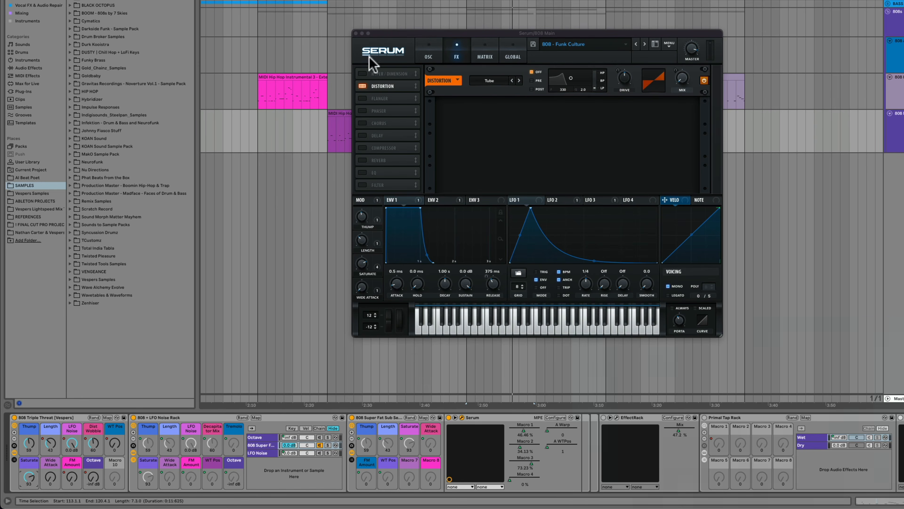
left_click(356, 33)
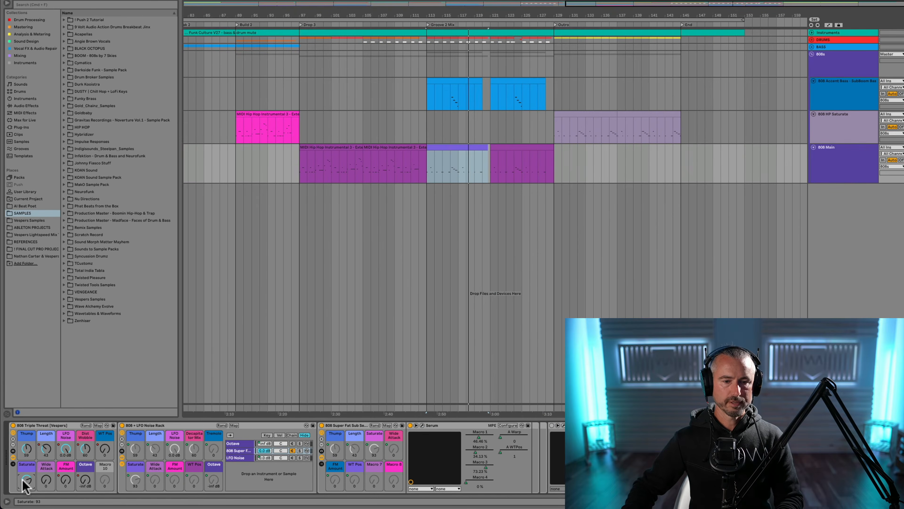
left_click(12, 457)
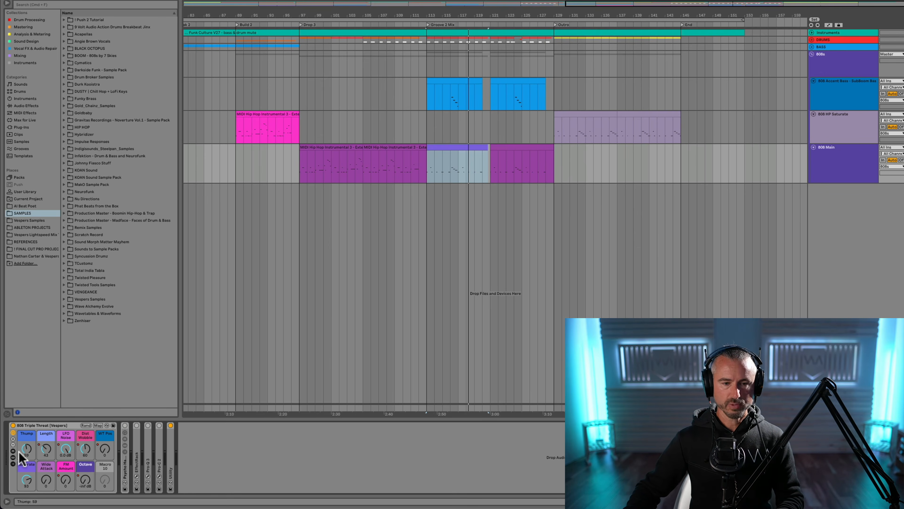
Re-expand the 808 rack's inner chain and scroll right to bring the EffectRack into view
left_click(12, 457)
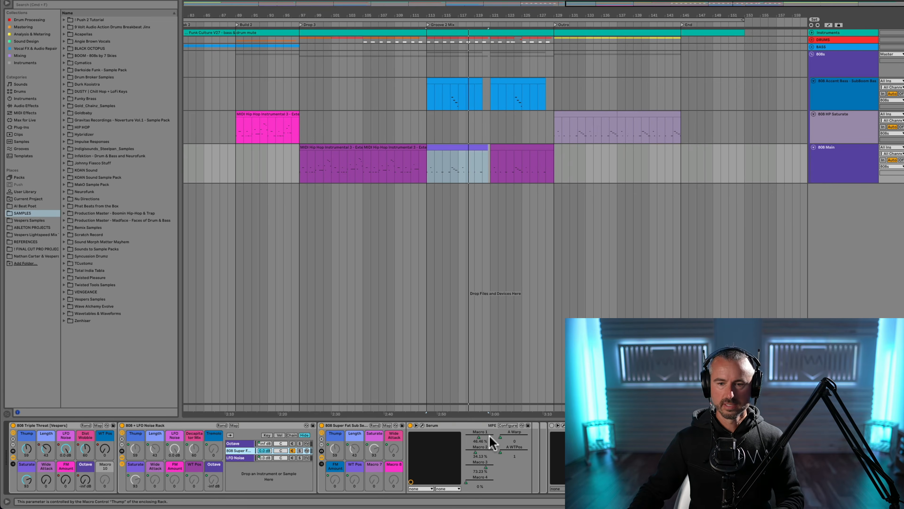
scroll(492, 441, "right", 5)
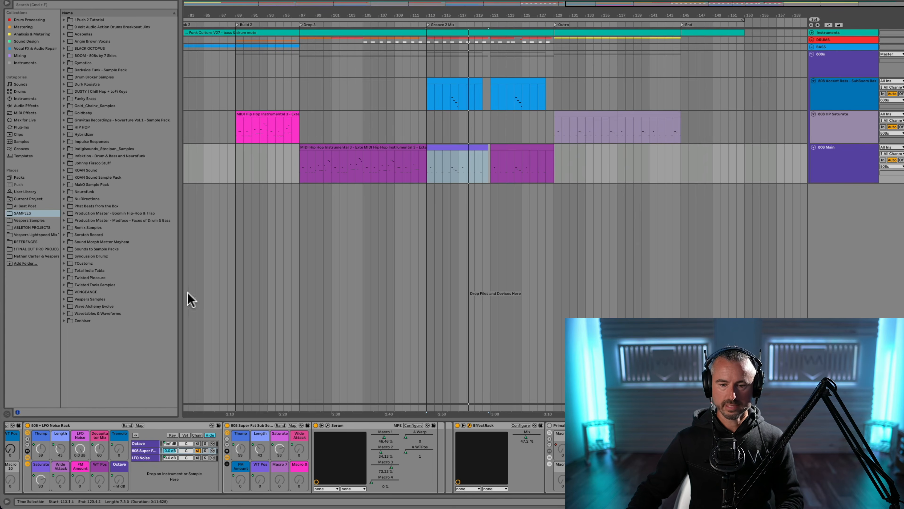
left_click_drag(0, 14, 394, 0)
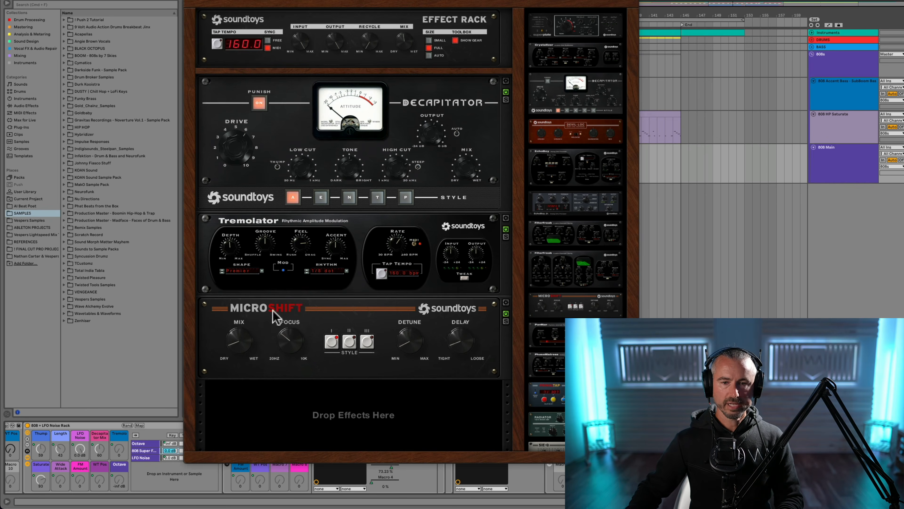
left_click(189, 1)
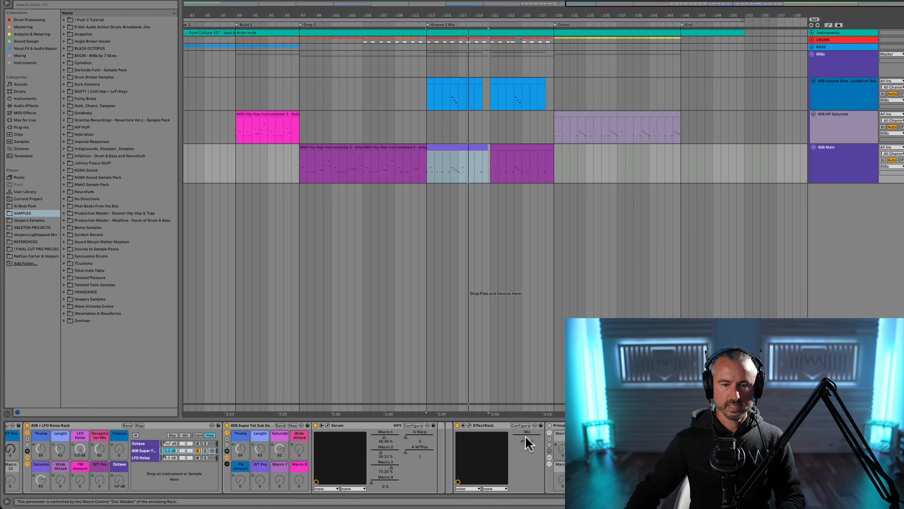
Restart playback, zoom out to the whole arrangement, and play from the 808 Main clip at bar 25
key("space")
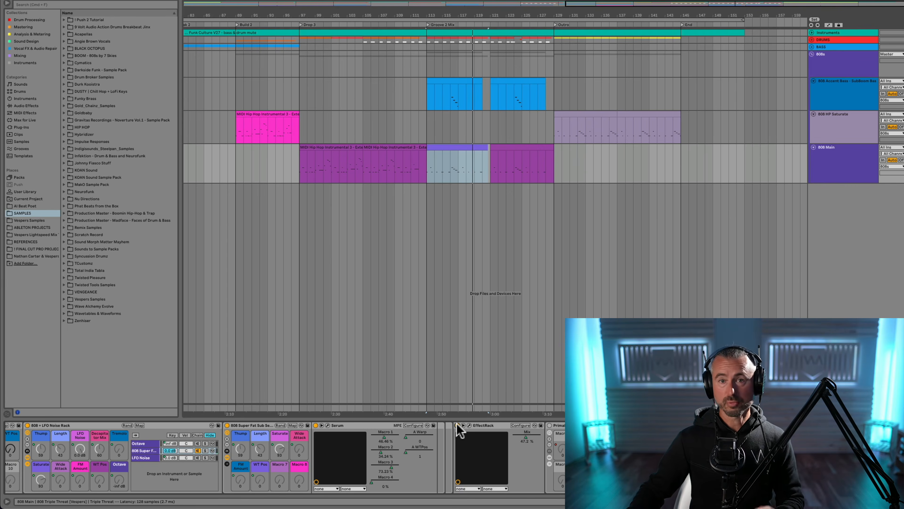
left_click_drag(434, 17, 435, 3)
left_click(292, 148)
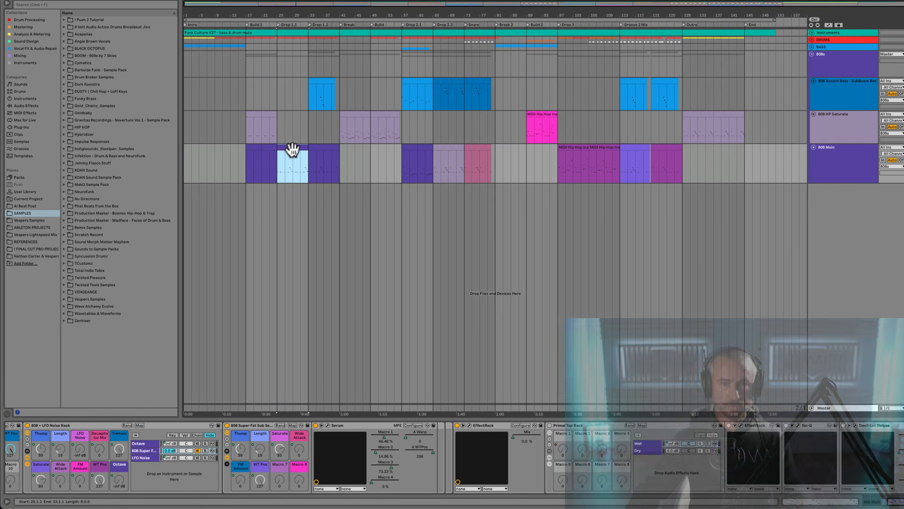
key("space")
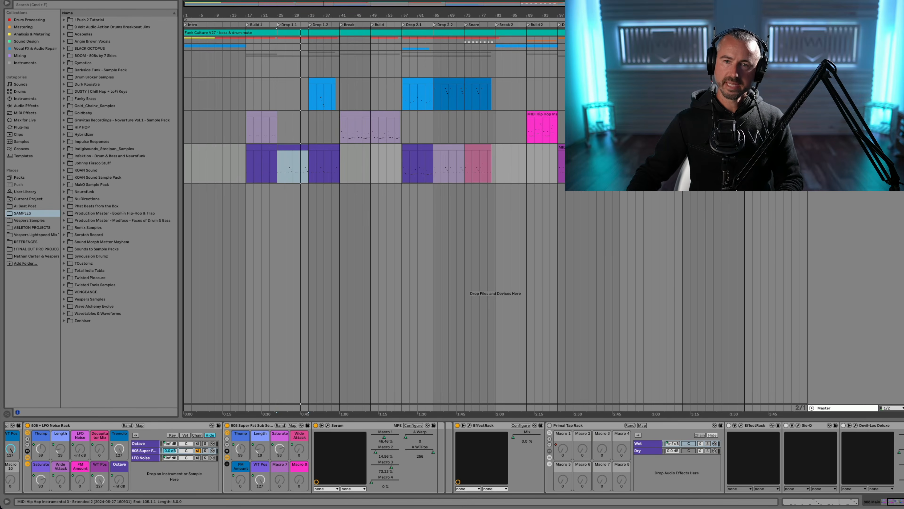
Select the bars 97–105 section and open the Soundtoys Effect Rack window
left_click(573, 147)
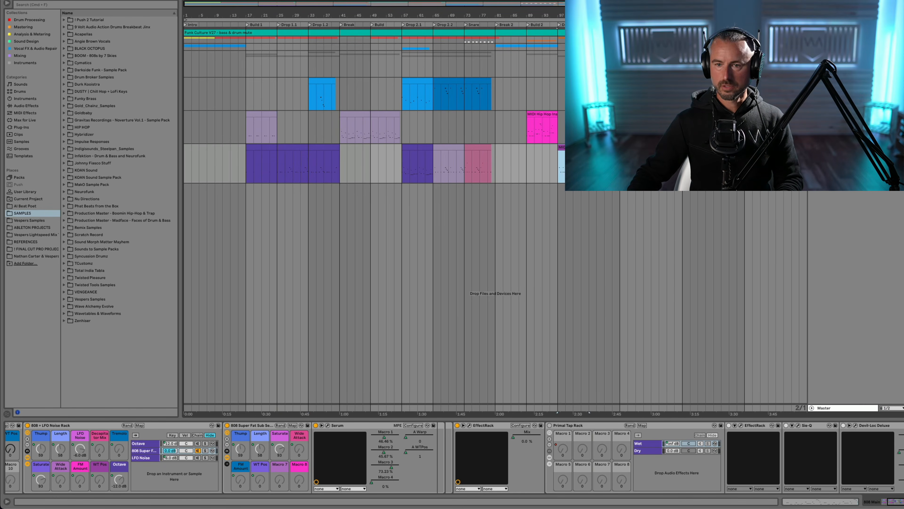
left_click(469, 425)
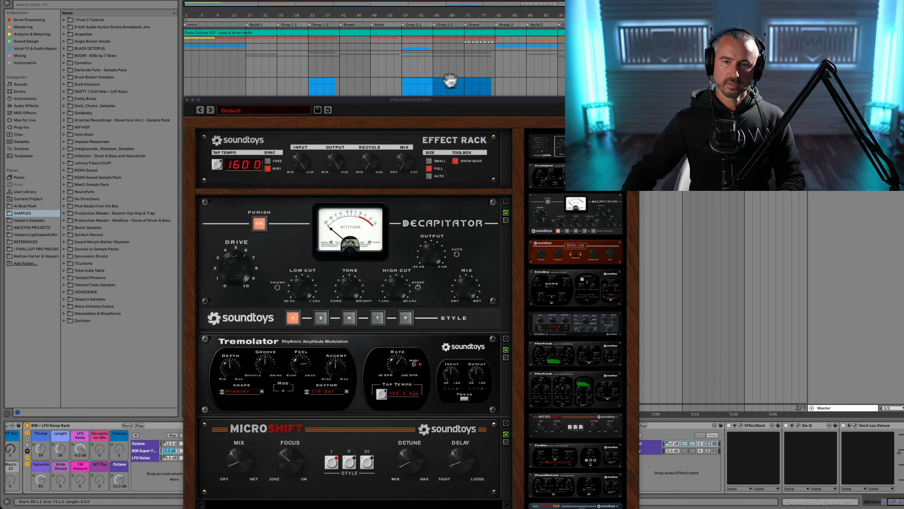
Bypass Tremolator and Microshift, A/B the Decapitator, then close the Effect Rack window
left_click_drag(444, 103, 464, 7)
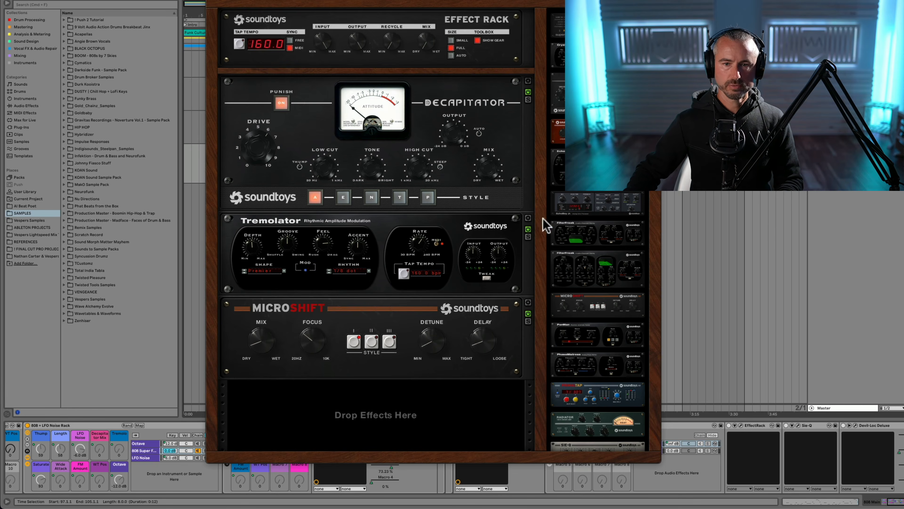
left_click(527, 228)
left_click(528, 313)
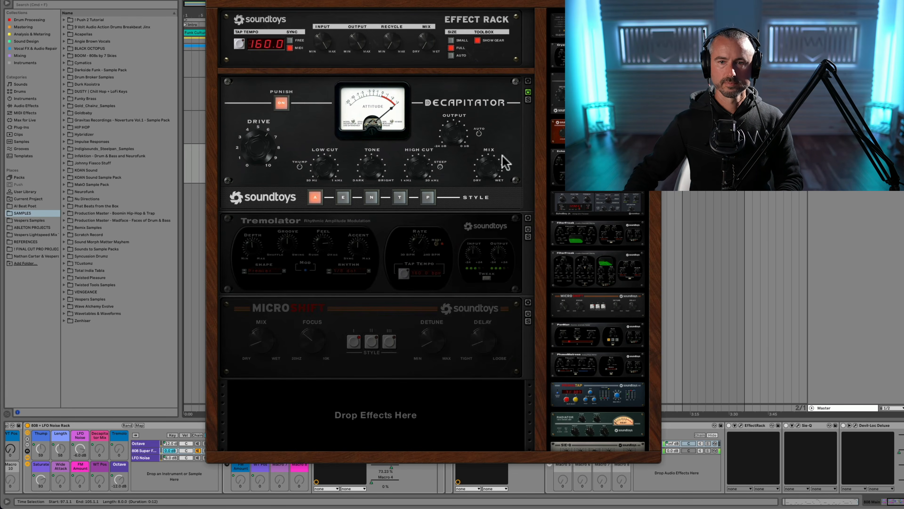
left_click(528, 92)
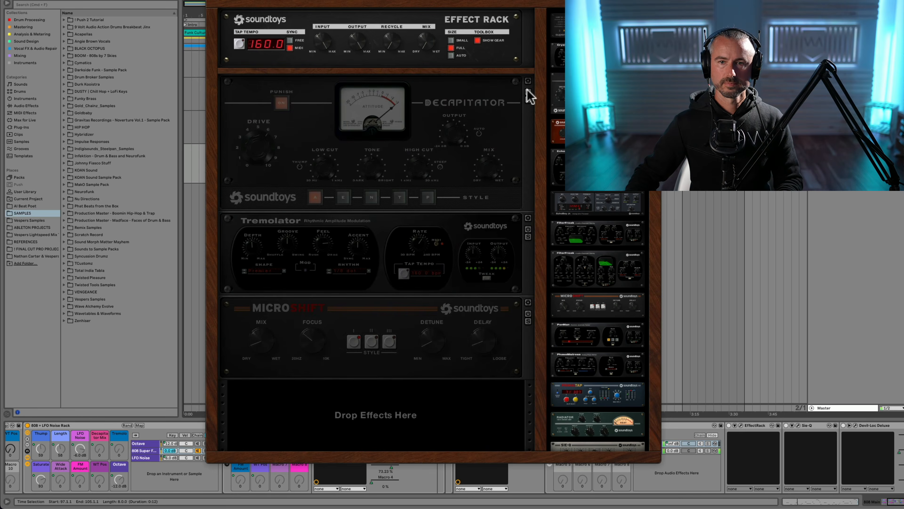
left_click(528, 92)
key("super+w")
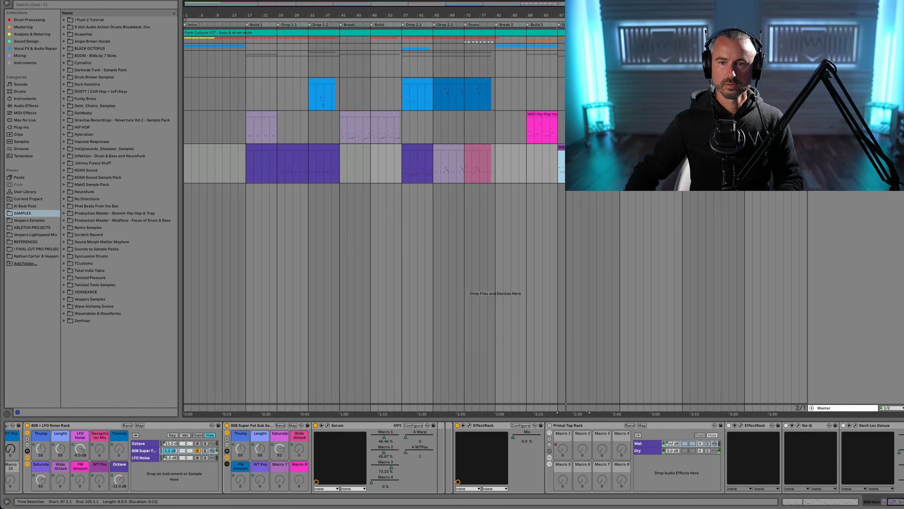
Move playback off the bar-97 section, restart it, and reopen the Soundtoys Effect Rack
left_click(604, 146)
key("space")
key("space")
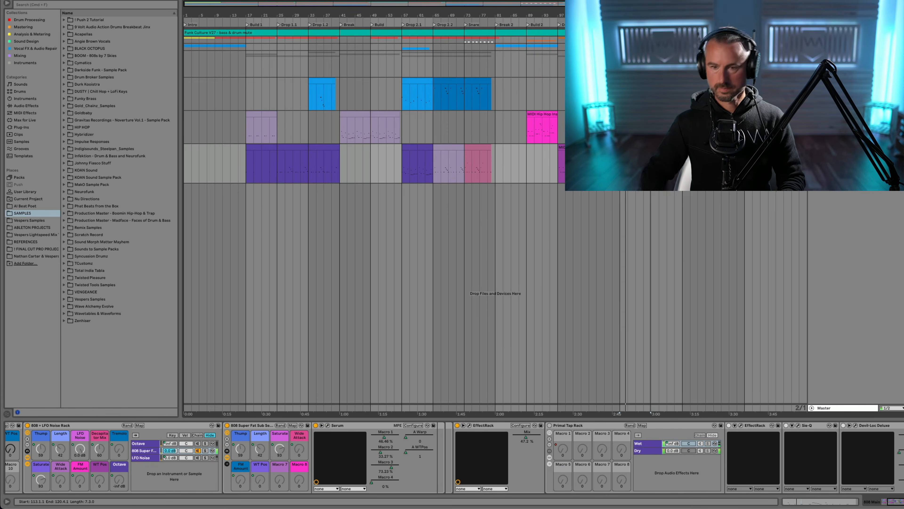
left_click(469, 425)
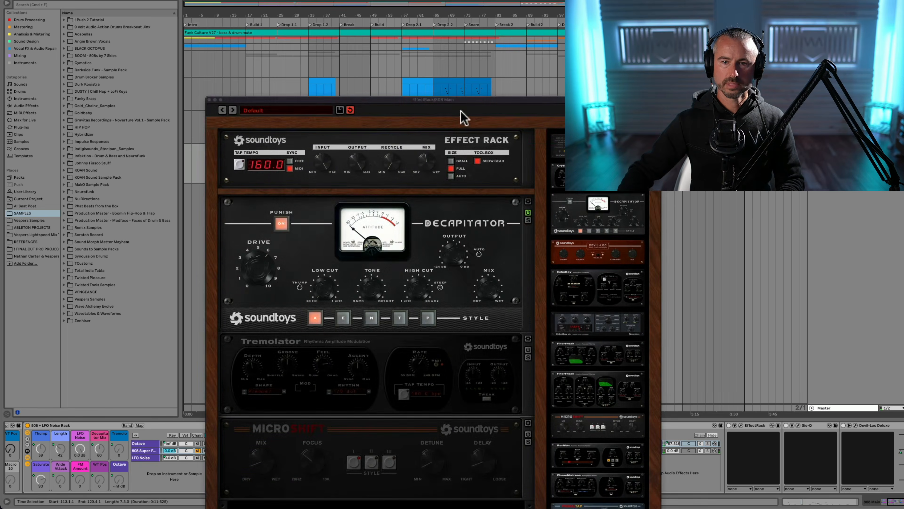
Reposition the Effect Rack window and toggle Decapitator off and on to compare
left_click_drag(466, 100, 476, 19)
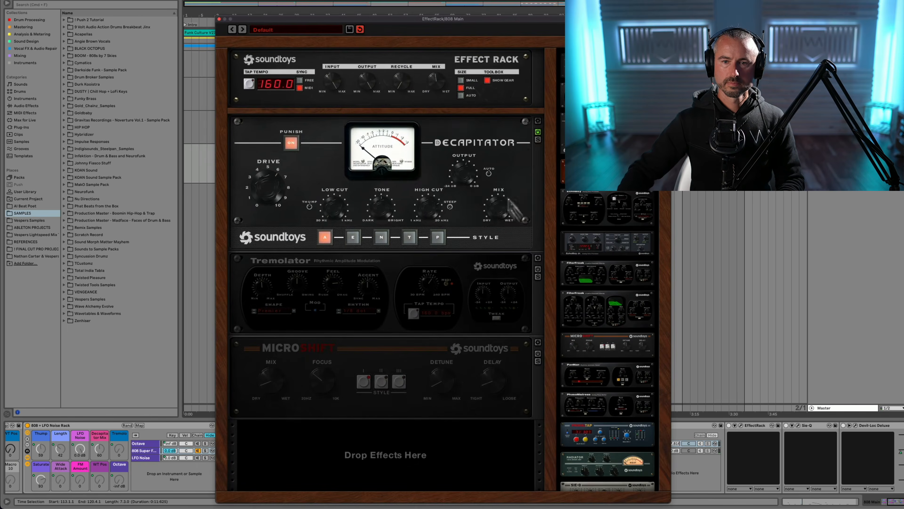
left_click(538, 132)
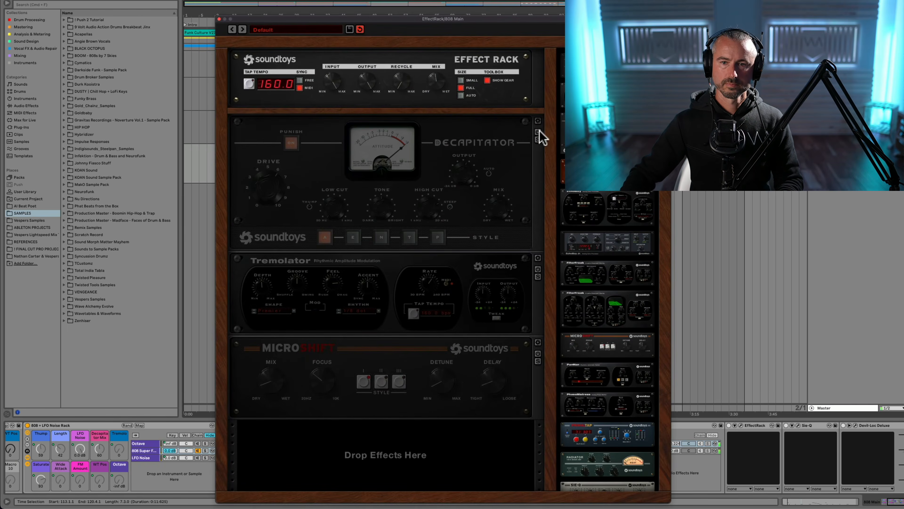
left_click(538, 132)
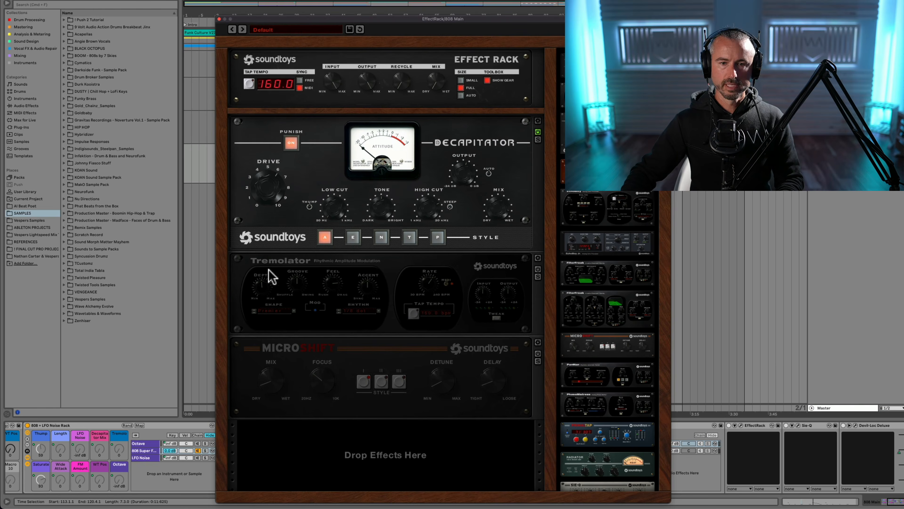
Switch Tremolator and MicroShift back on, raise the top chain volume above -inf dB, and close the window
left_click(538, 269)
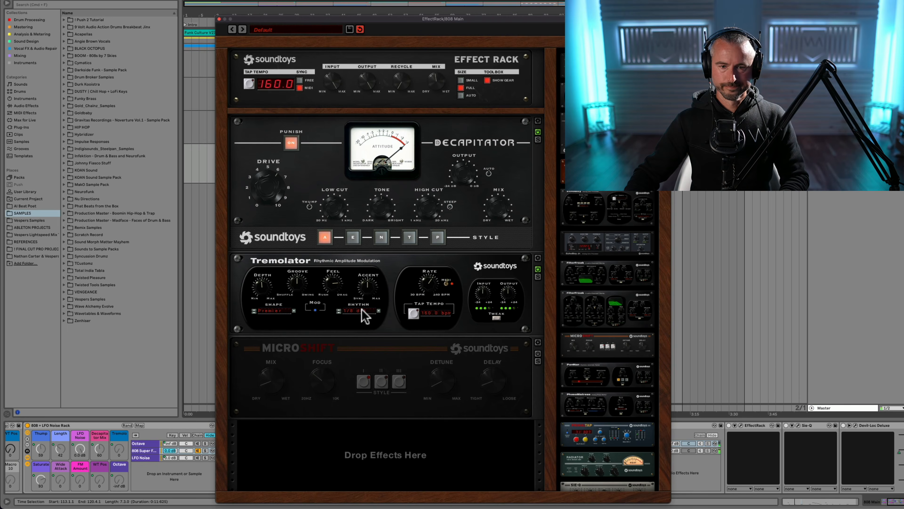
left_click(538, 353)
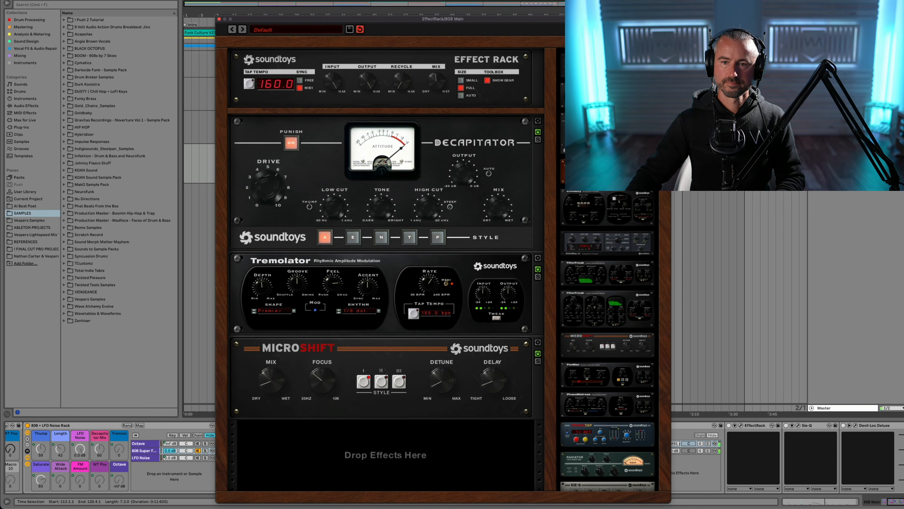
left_click_drag(676, 443, 675, 441)
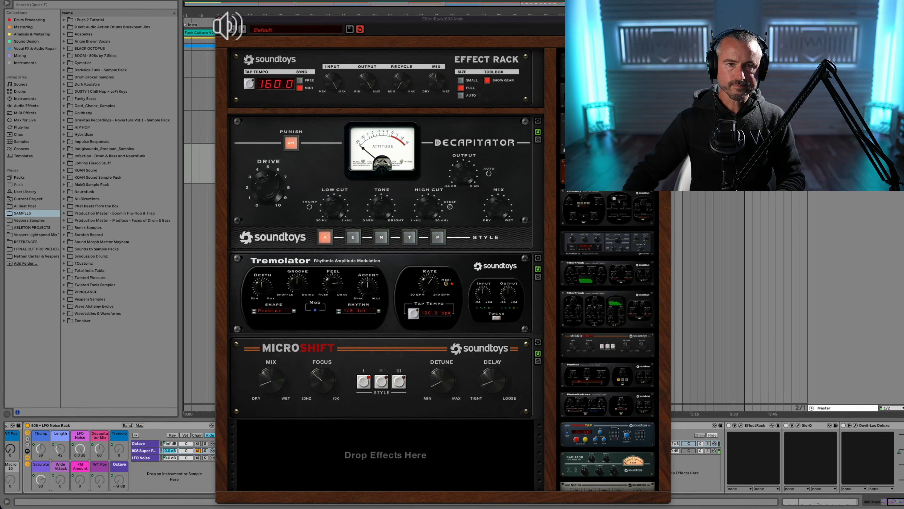
left_click(219, 19)
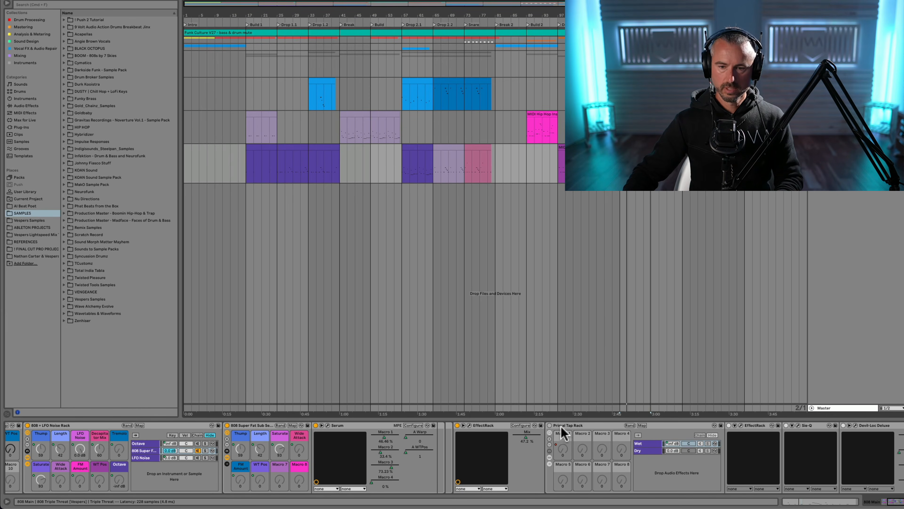
Switch on the Primal Tap Rack, then select the second EffectRack, Sie-Q and Devil-Loc Deluxe in turn
left_click(570, 426)
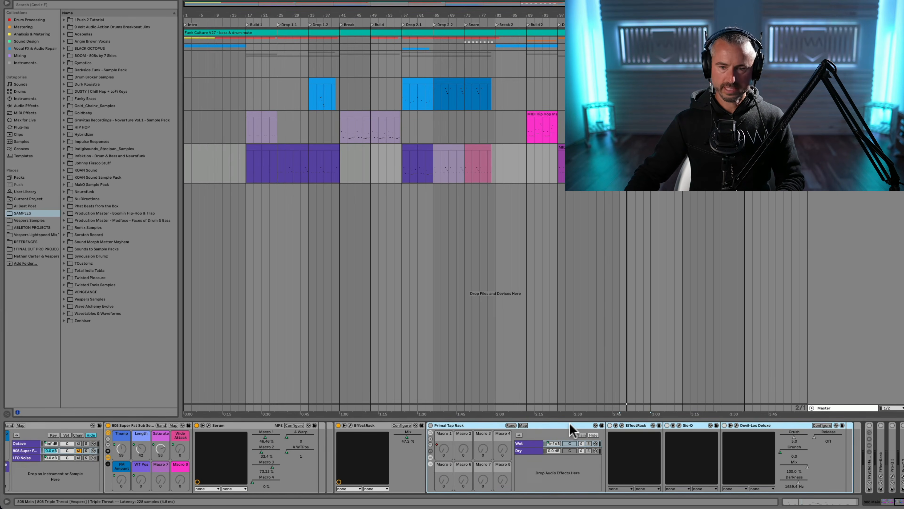
left_click(430, 425)
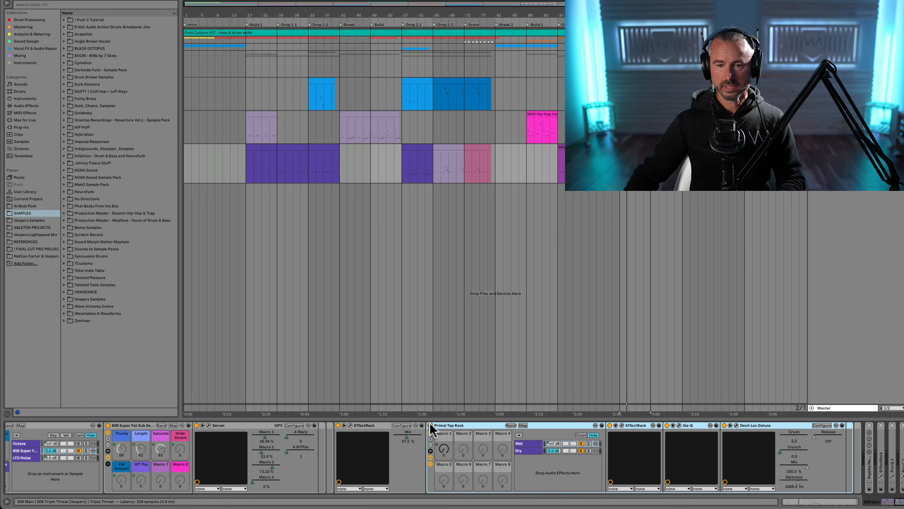
left_click(639, 425)
left_click(692, 425)
left_click(750, 425)
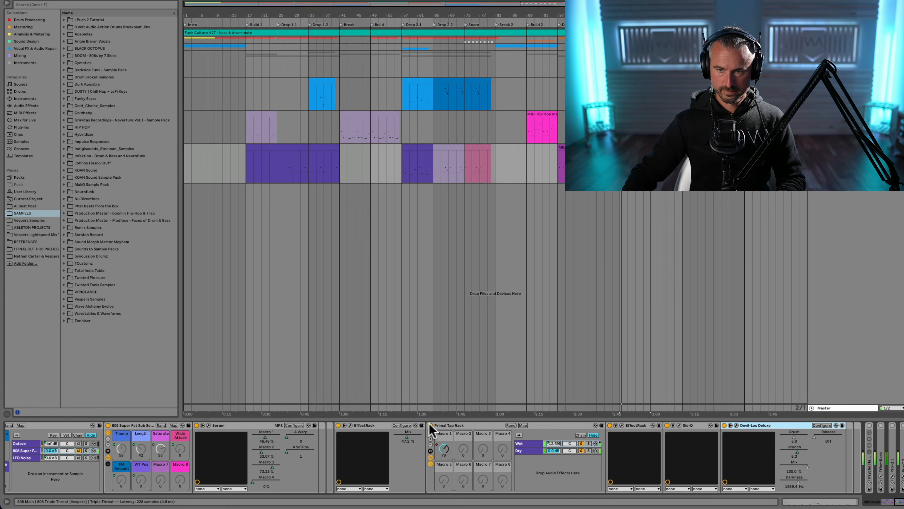
Show the Primal Tap Rack's Macro 1 automation lane, zoomed to bars 113–121
left_click(444, 450)
key("a")
left_click_drag(639, 15, 526, 112)
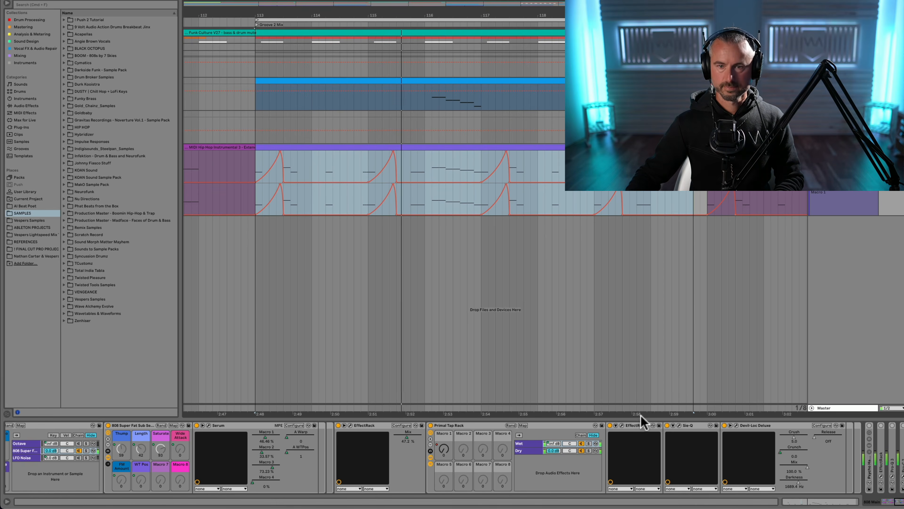
Open the second EffectRack and bypass both Primal Tap modules and the Decapitator between them
left_click(622, 425)
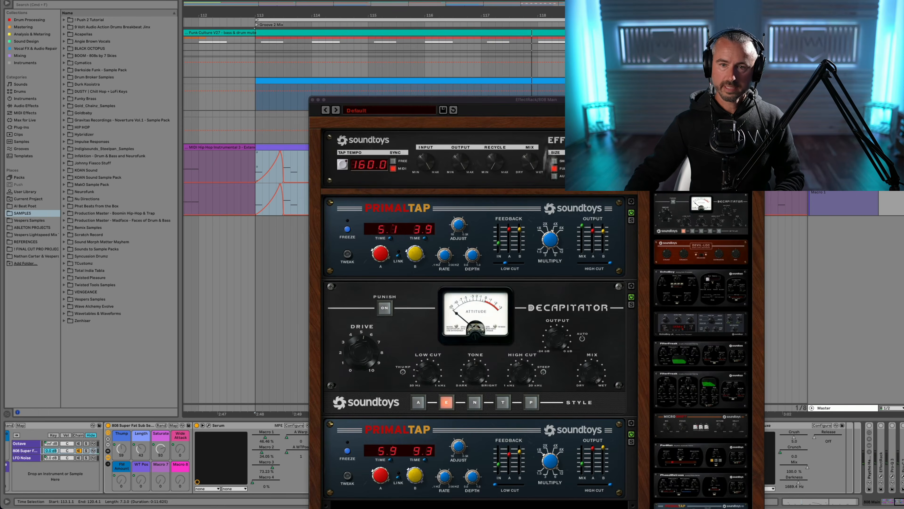
left_click_drag(561, 103, 484, 0)
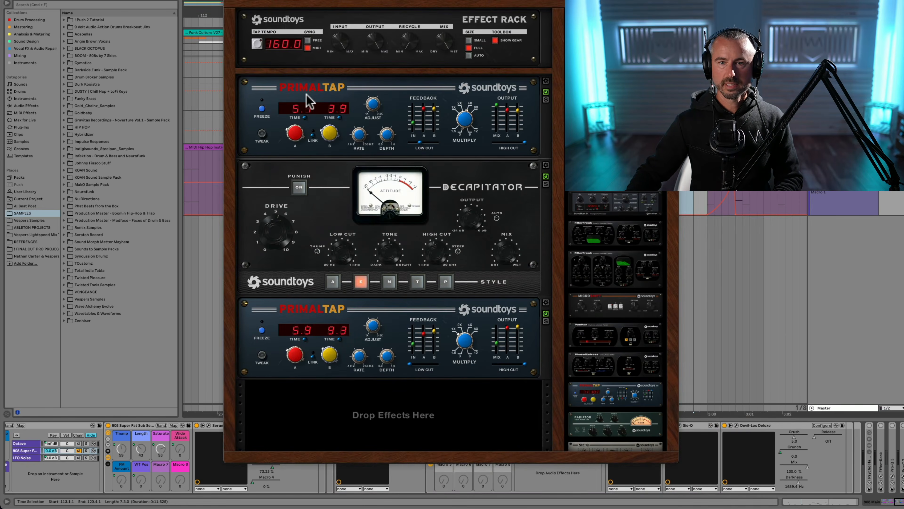
left_click(546, 92)
left_click(546, 176)
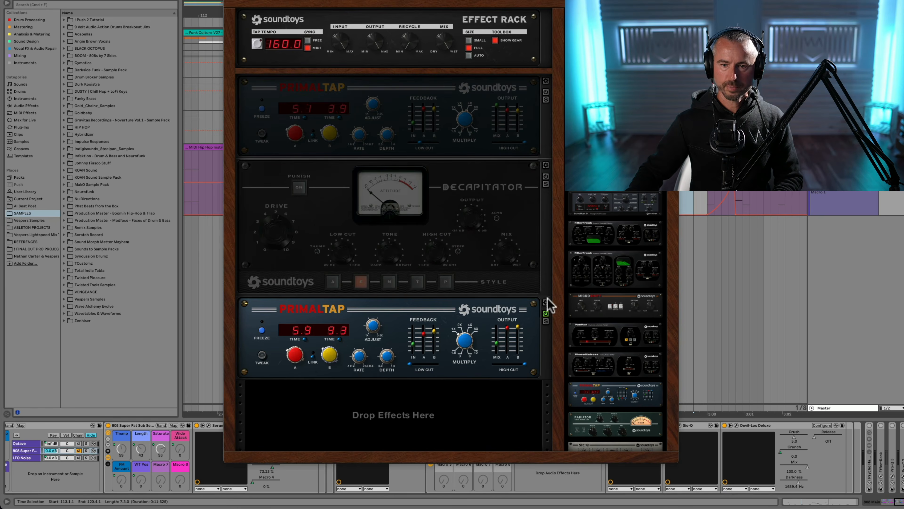
left_click(546, 314)
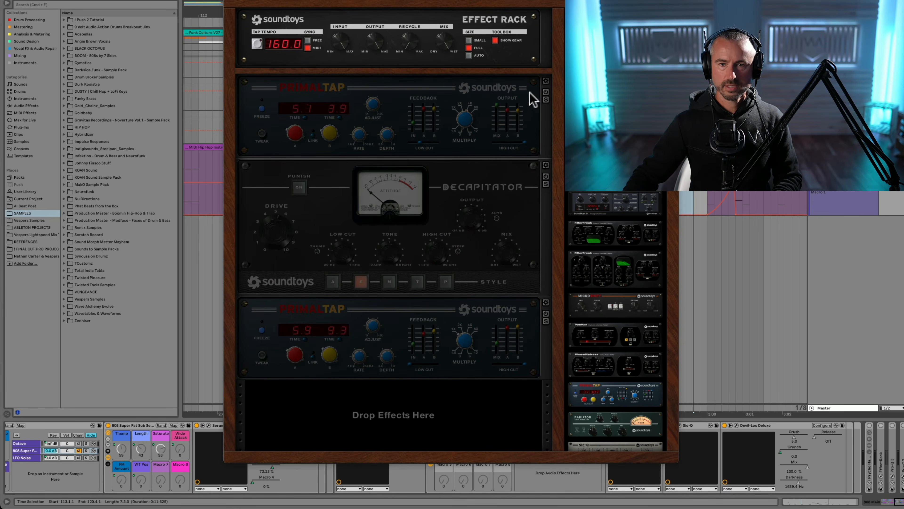
Turn the top Primal Tap, the Decapitator and the bottom Primal Tap back on
left_click(546, 92)
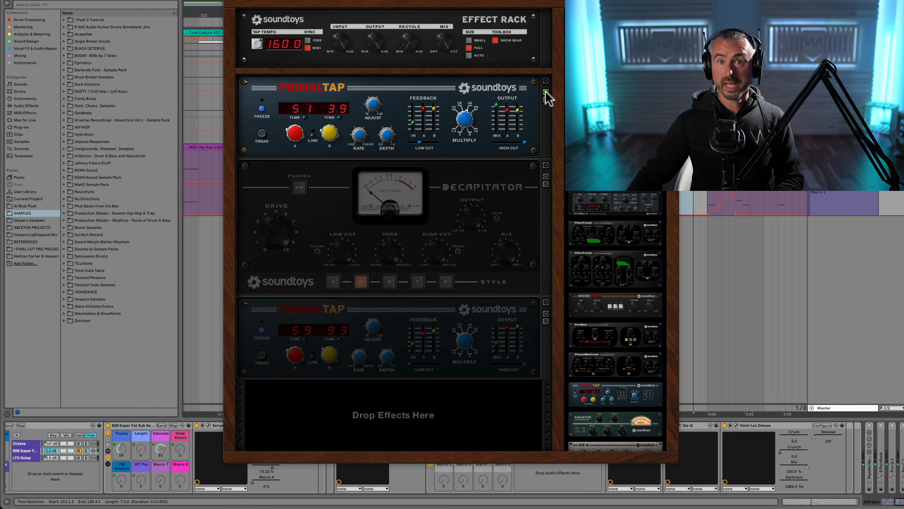
left_click(546, 176)
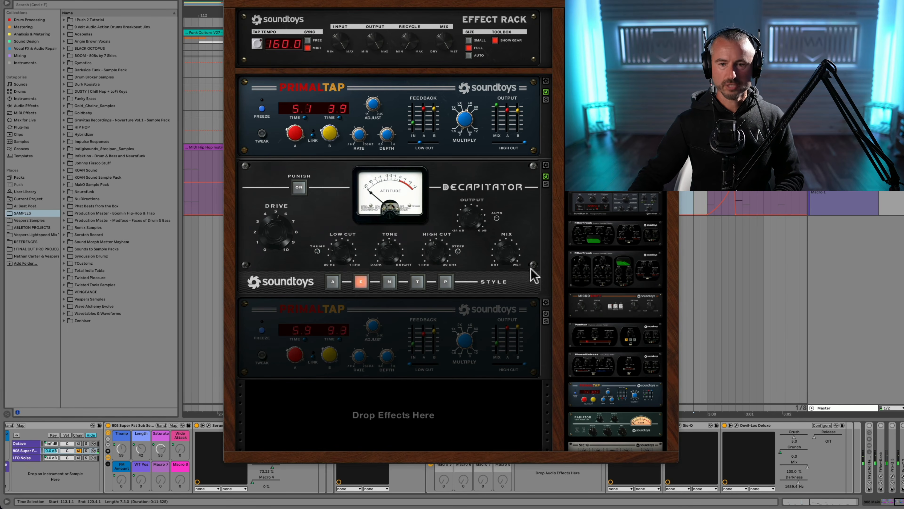
left_click(546, 314)
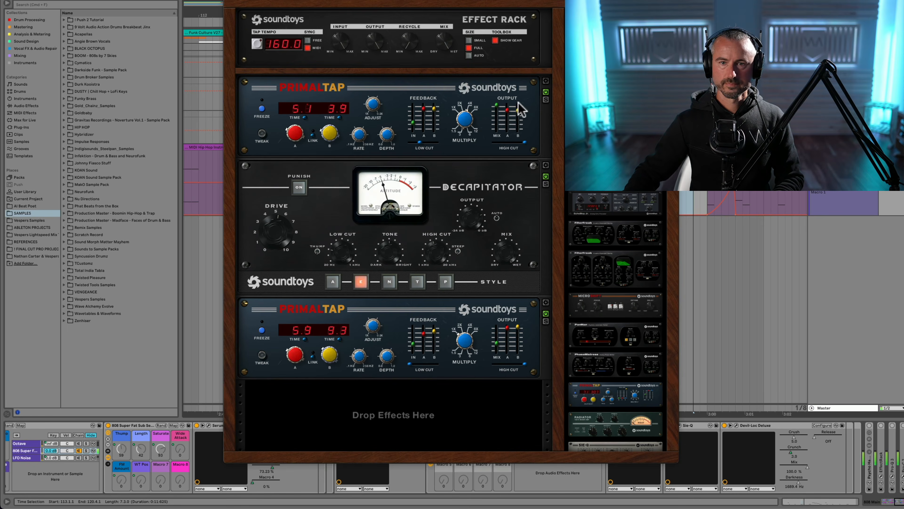
Close the Effect Rack window and switch off Devil-Loc Deluxe and Sie-Q
left_click(230, 0)
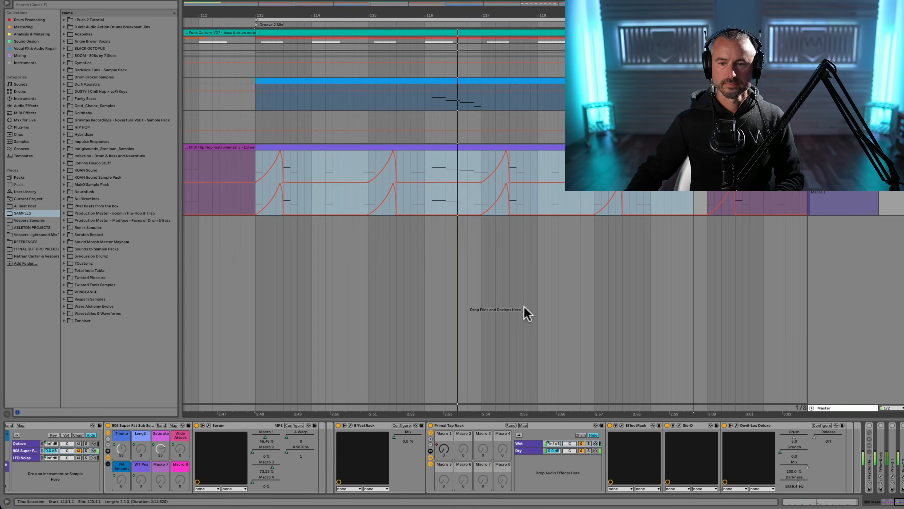
left_click(724, 425)
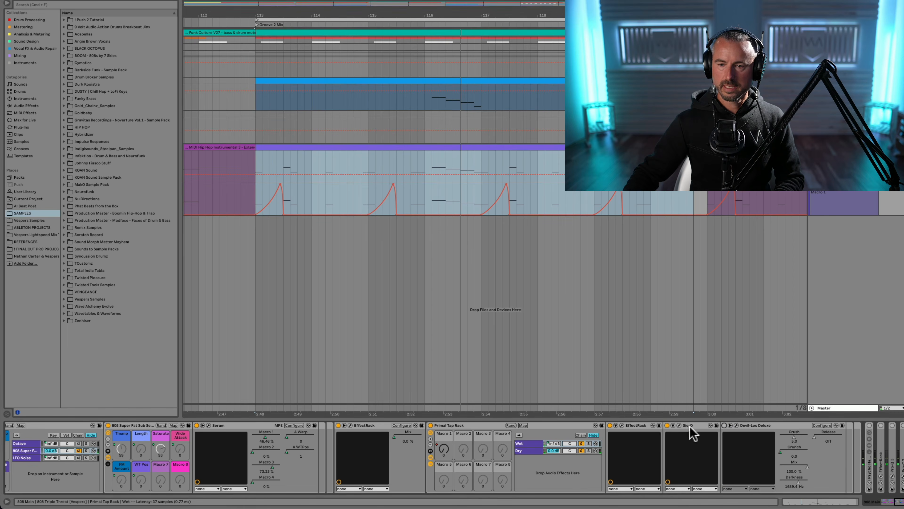
left_click(667, 425)
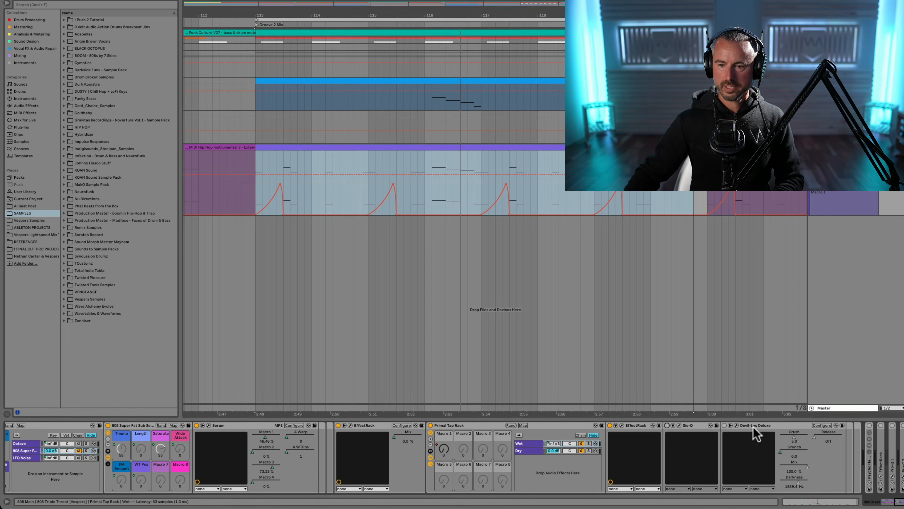
Play from bar 113, switch Sie-Q back on, and open its plugin window
key("space")
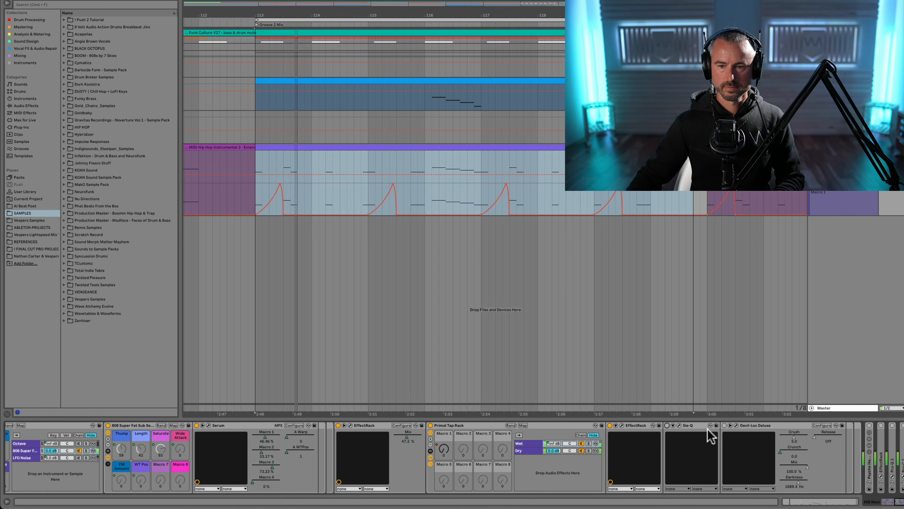
left_click(667, 425)
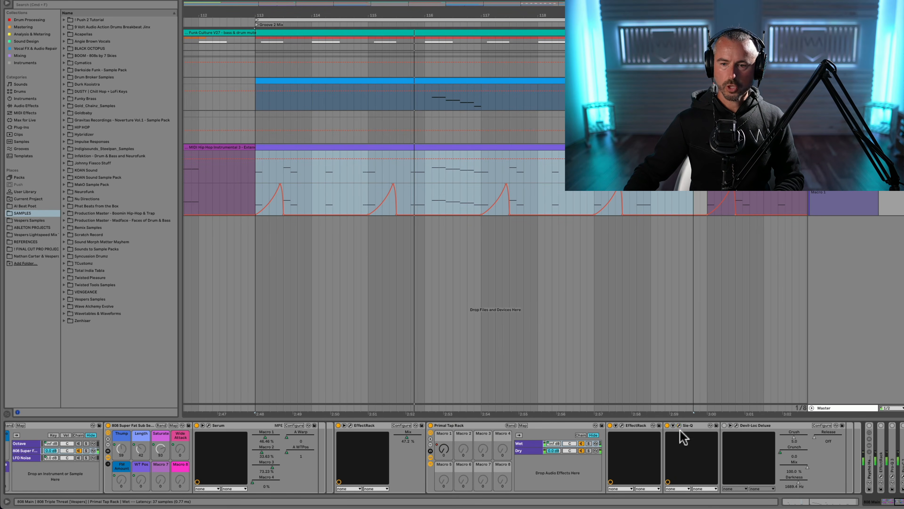
left_click(679, 425)
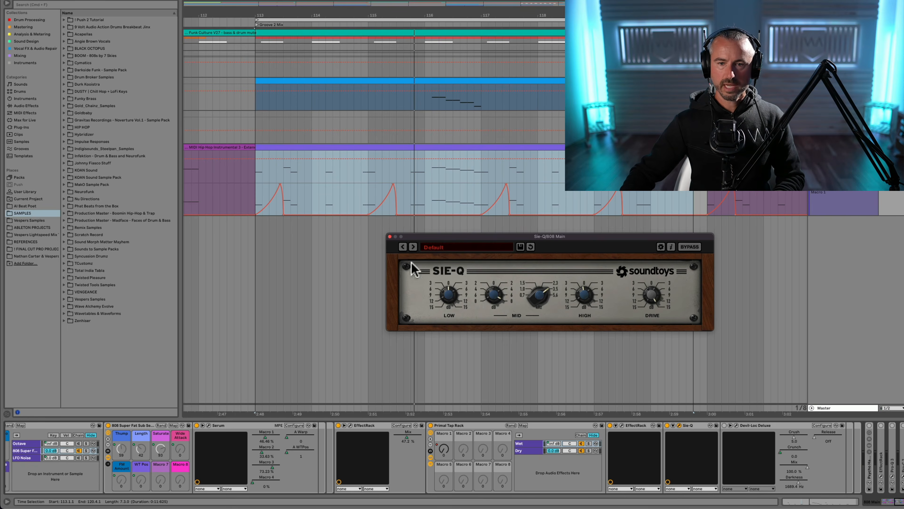
Close Sie-Q, restart playback from bar 113, and switch on Devil-Loc Deluxe with its window centred
left_click(390, 237)
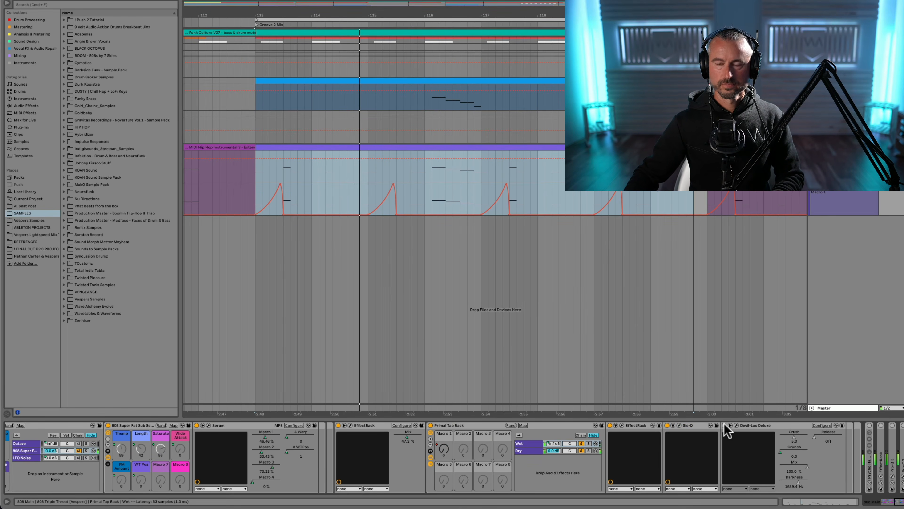
key("space")
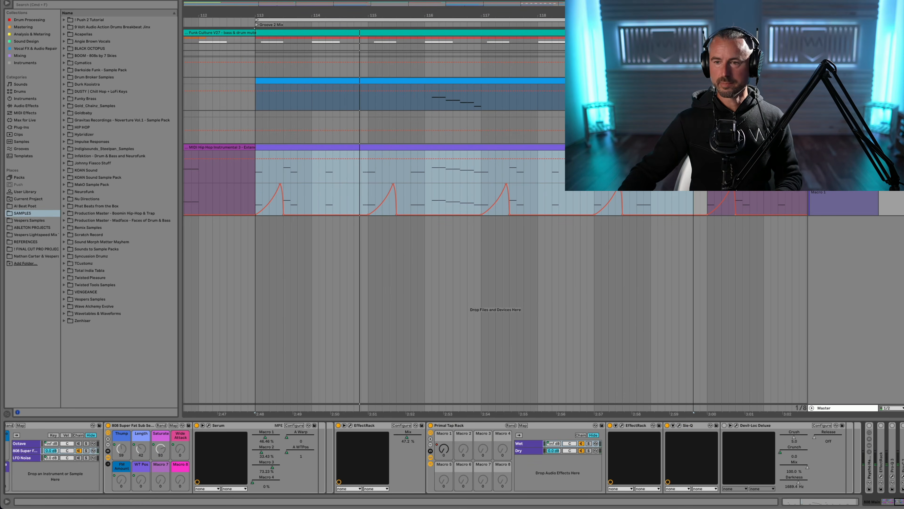
key("space")
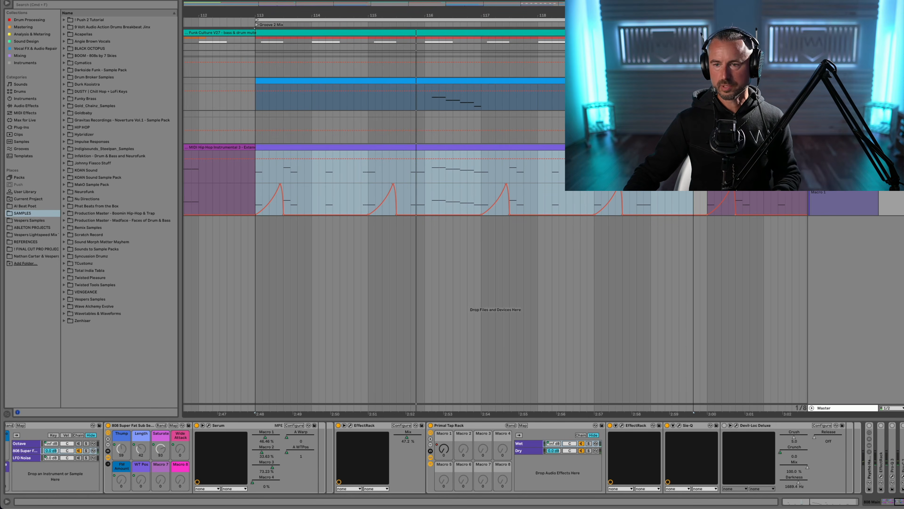
left_click(725, 426)
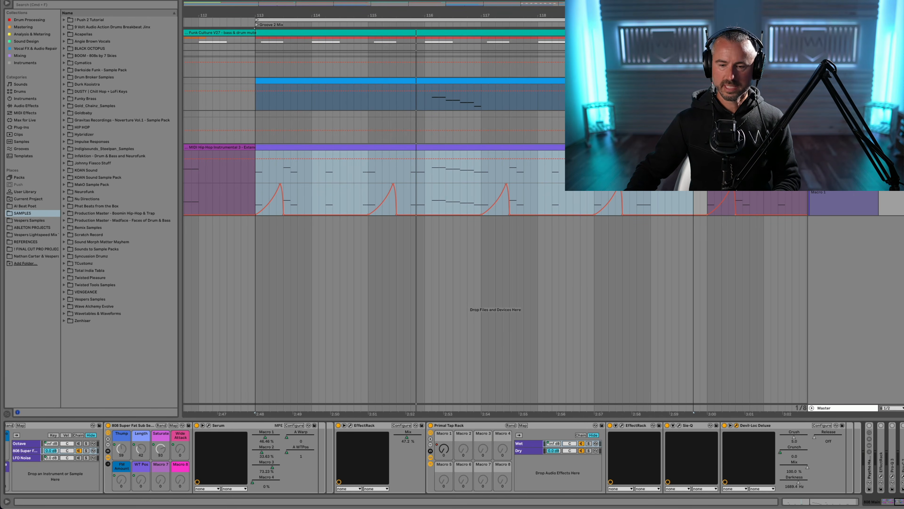
left_click_drag(173, 18, 492, 151)
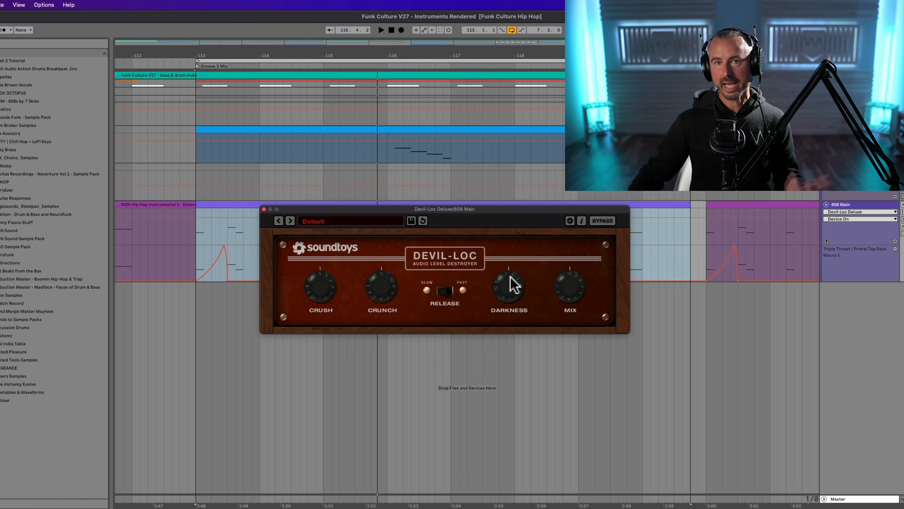
A/B the Devil-Loc bypass during playback, undo the Crunch change, then hide automation and close its window
left_click(602, 222)
key("space")
key("super+z")
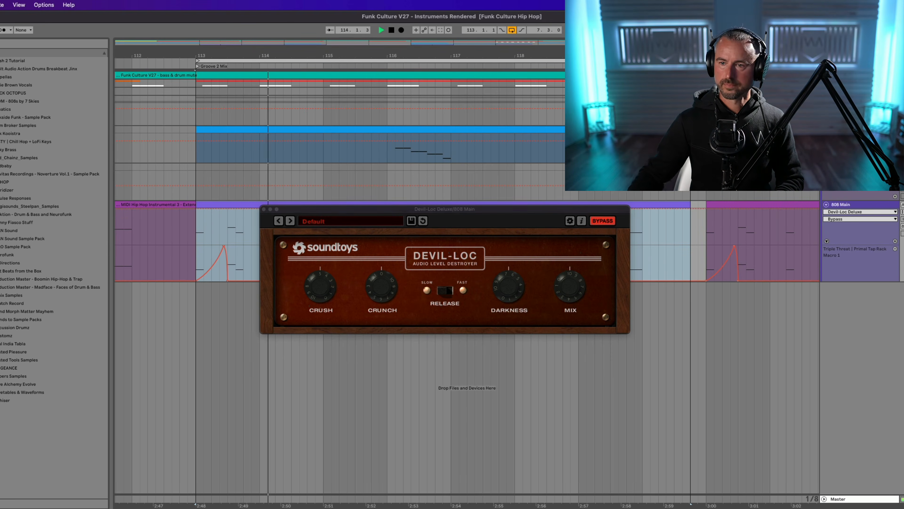
left_click(603, 221)
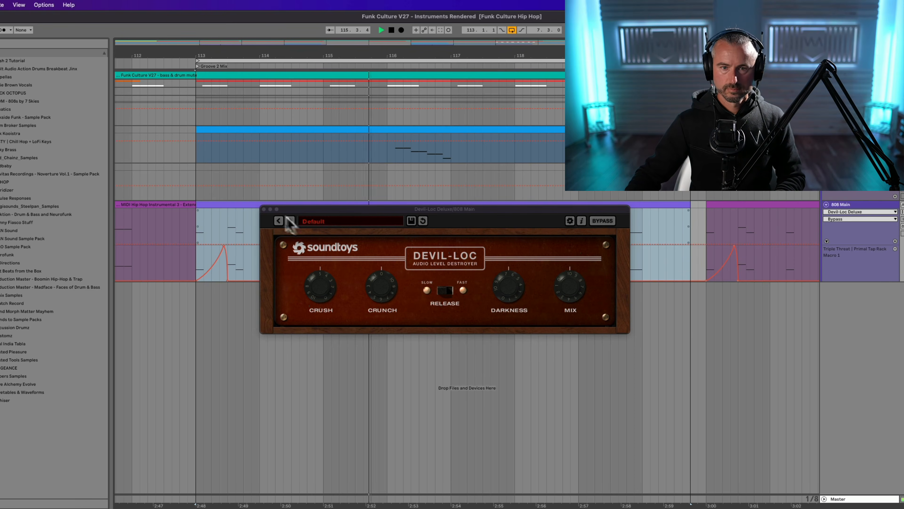
key("a")
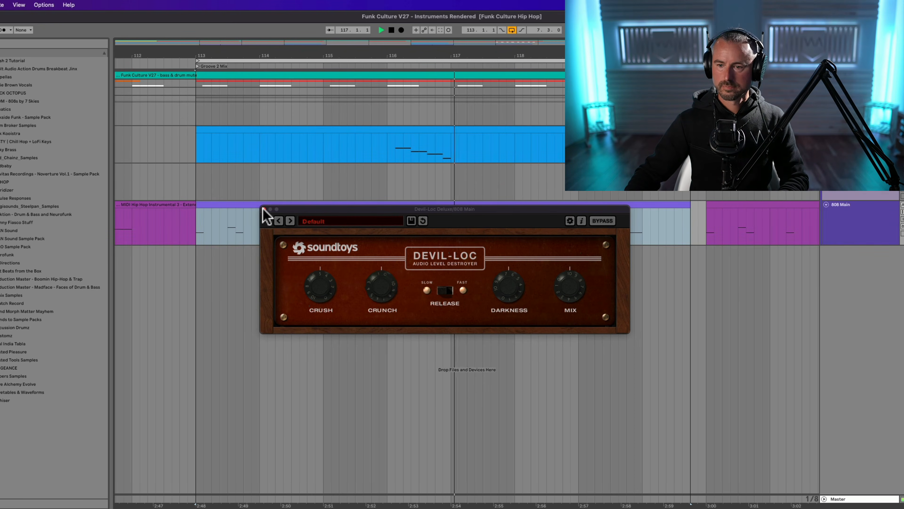
left_click(263, 209)
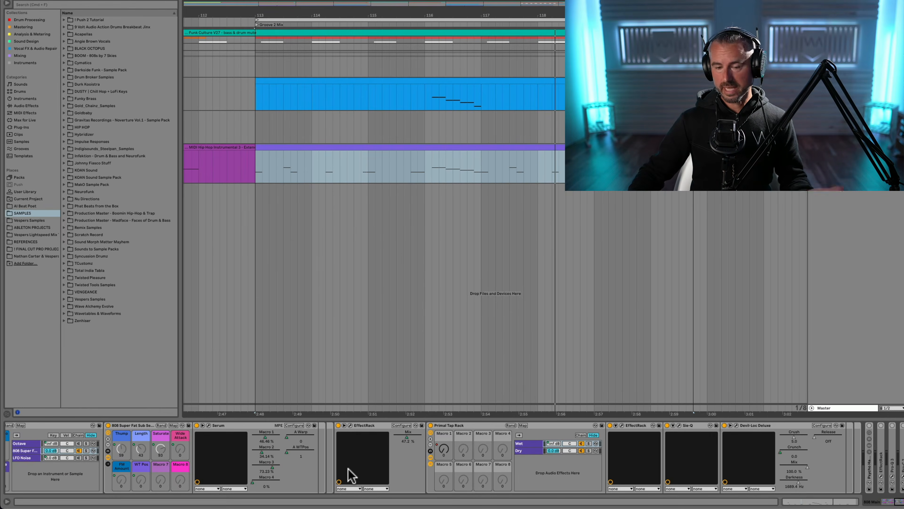
Show the LFO Noise Rack's Octave chain and display the 808's Octave automation envelope
scroll(351, 475, "left", 5)
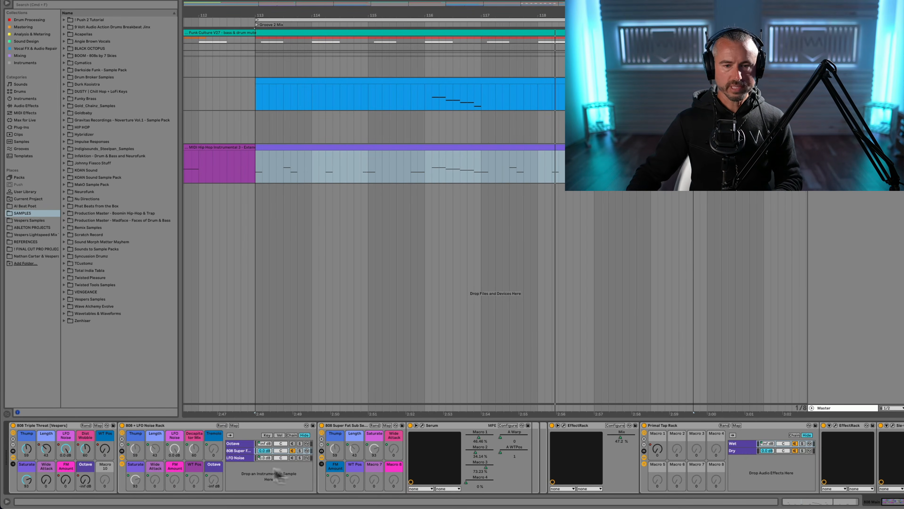
left_click(236, 443)
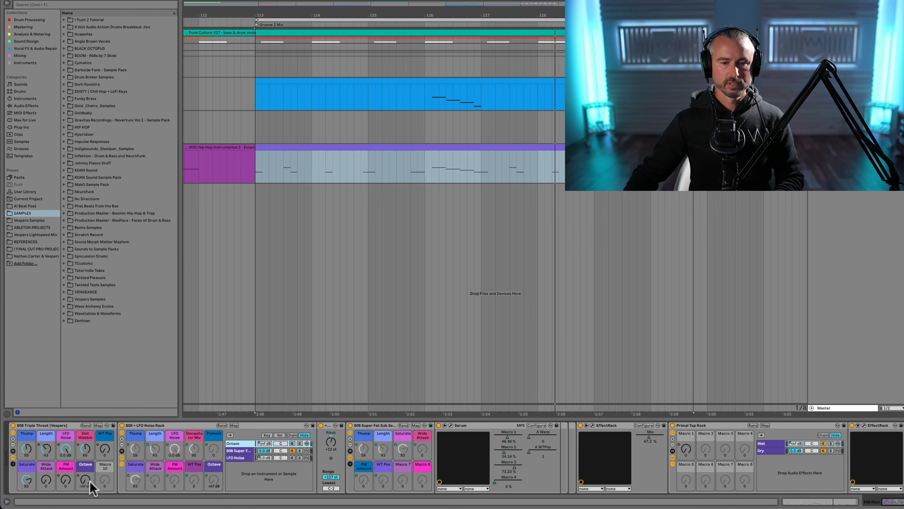
key("a")
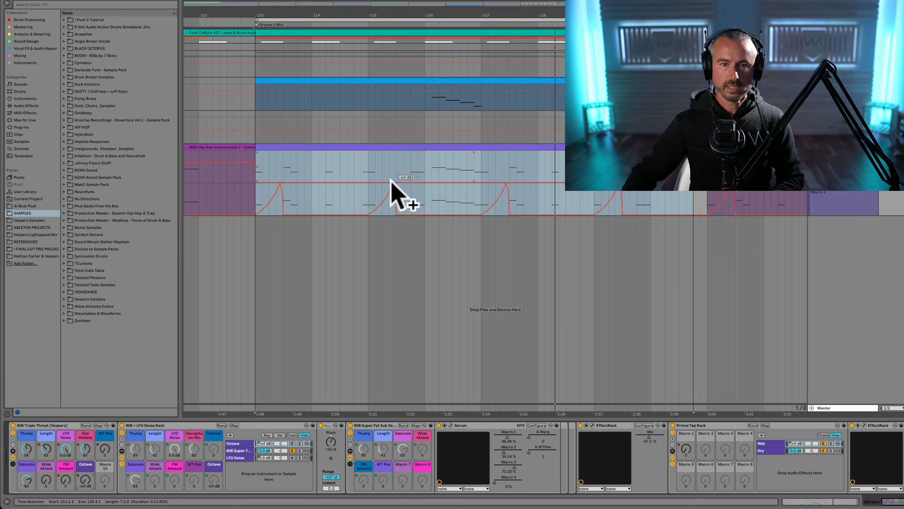
Zoom the arrangement out and select the 808 clip spanning bars 97–105
left_click_drag(496, 20, 495, 2)
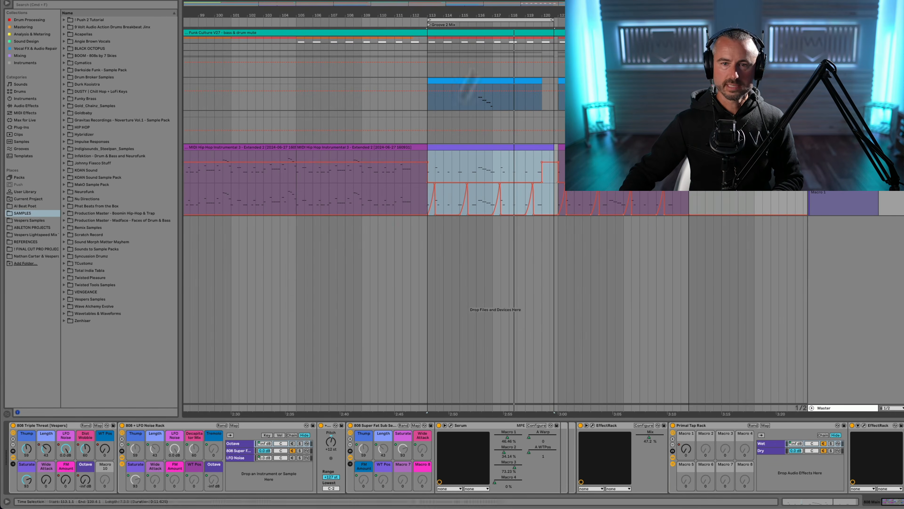
scroll(338, 162, "left", 5)
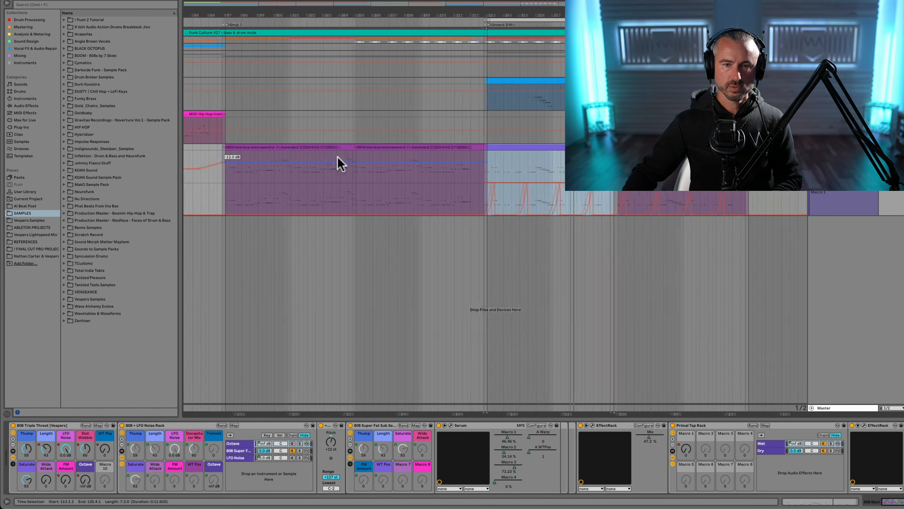
left_click(309, 146)
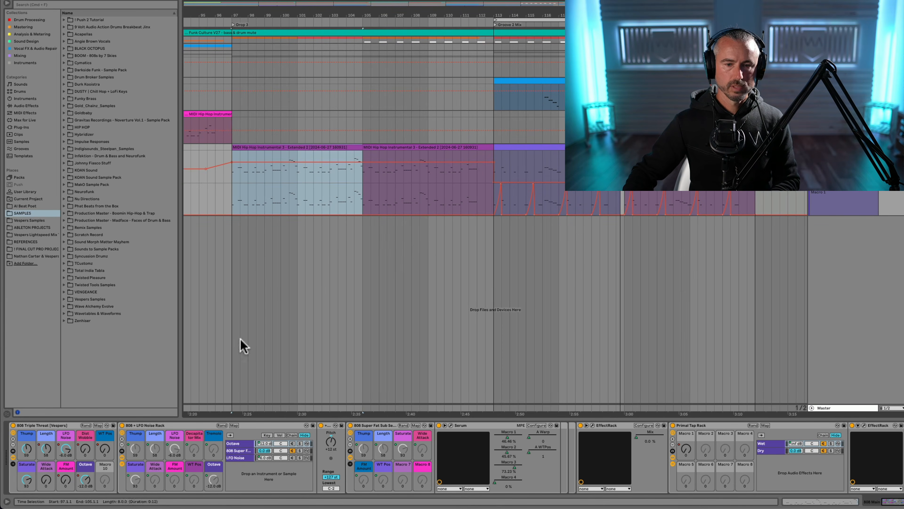
Play from bar 97 with the Octave chain switched off, then soloed, to audition it
left_click(292, 443)
left_click(292, 443)
key("space")
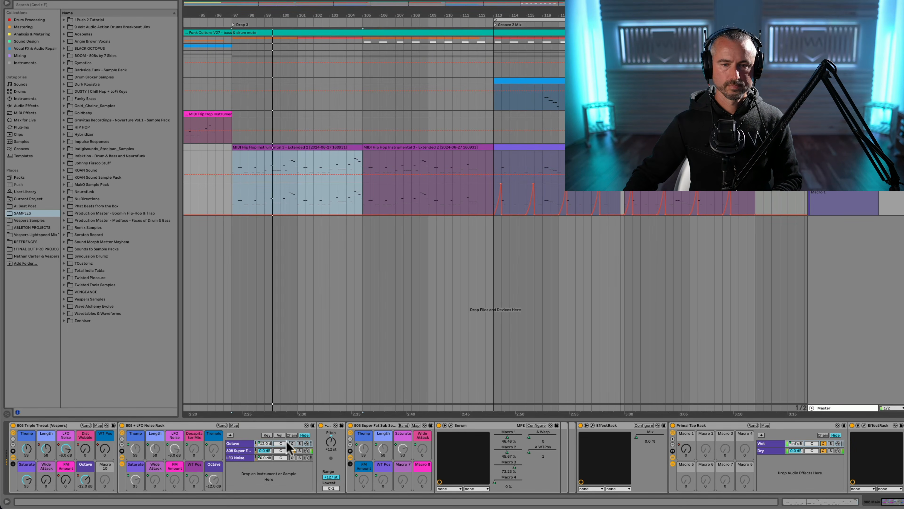
left_click(299, 443)
key("space")
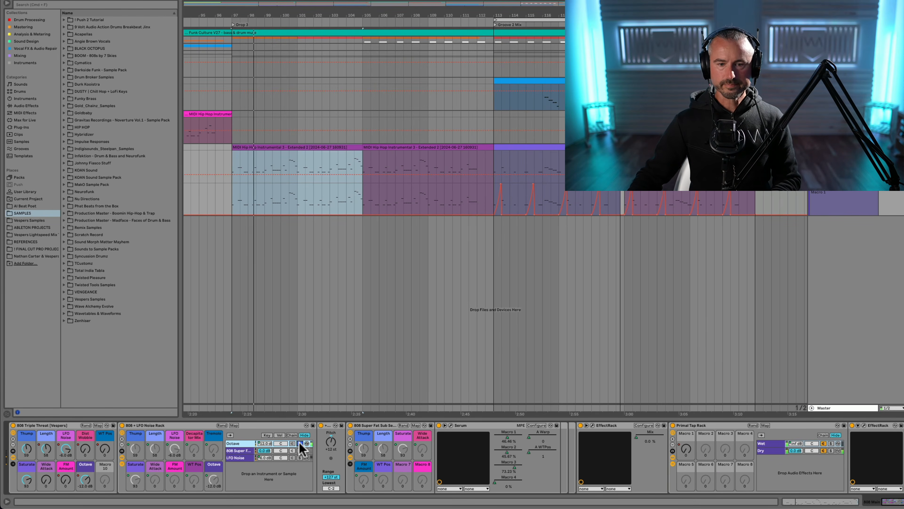
key("space")
Unsolo the Octave chain, reactivate Octave and 808 Super Fat, and A/B the Octave chain
left_click(299, 443)
left_click(293, 444)
left_click(293, 450)
key("space")
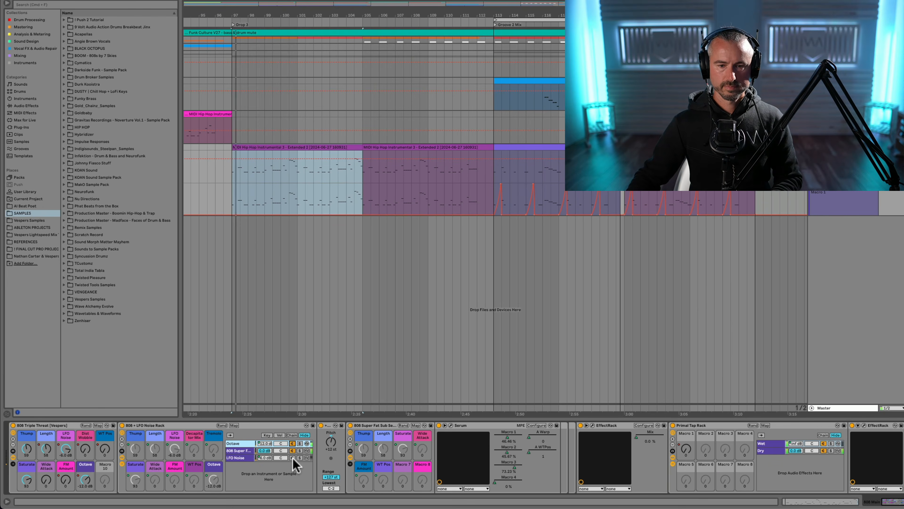
left_click(292, 443)
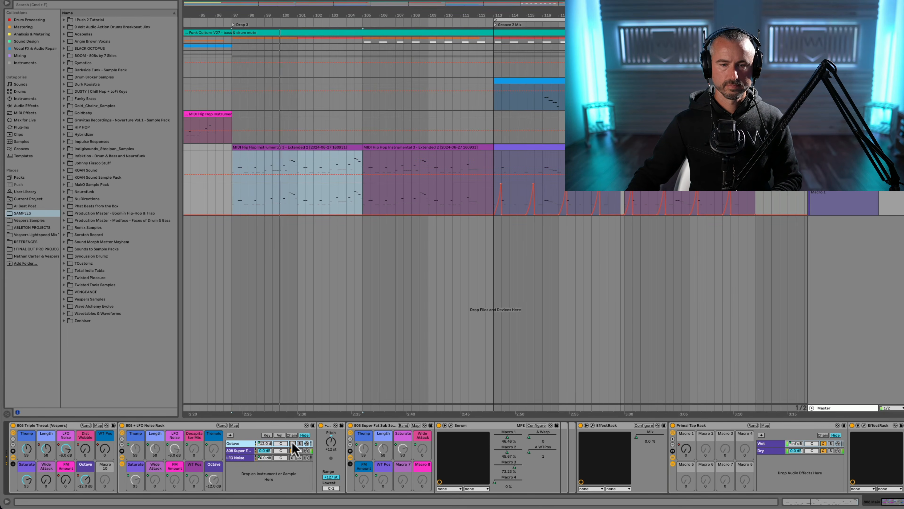
left_click(292, 443)
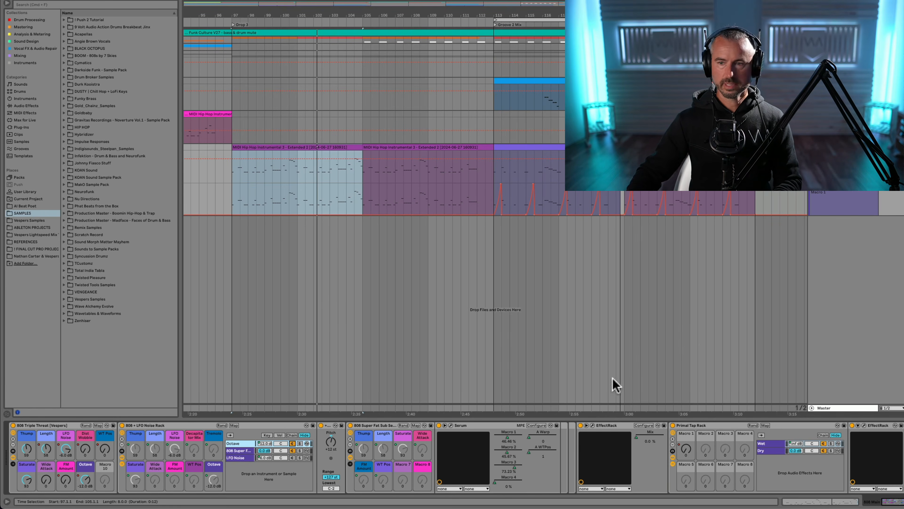
Mute the LFO Noise chain and compare playback with the Octave chain off and on
left_click(292, 458)
left_click(292, 443)
key("space")
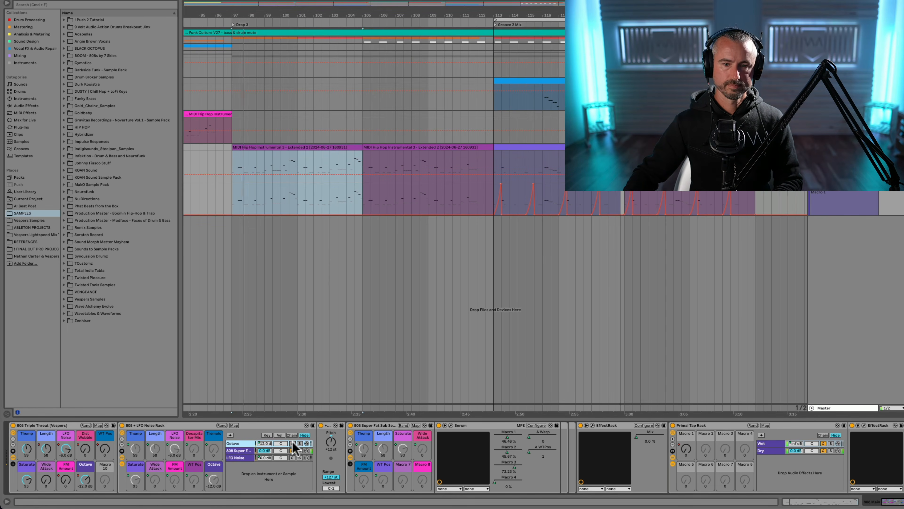
left_click(292, 443)
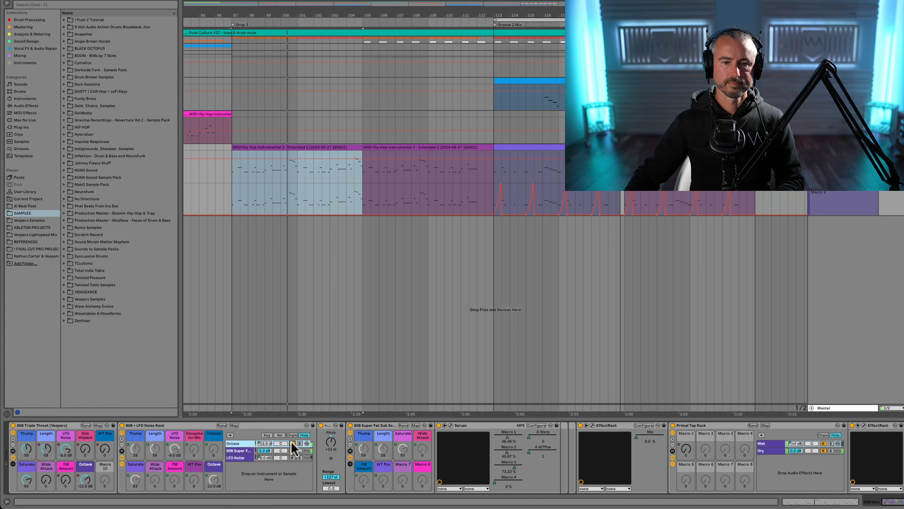
left_click(292, 442)
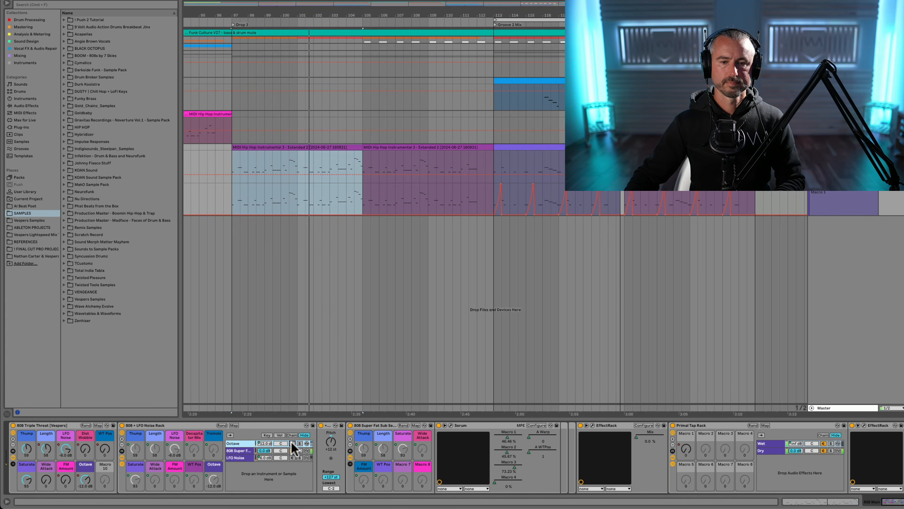
left_click(292, 443)
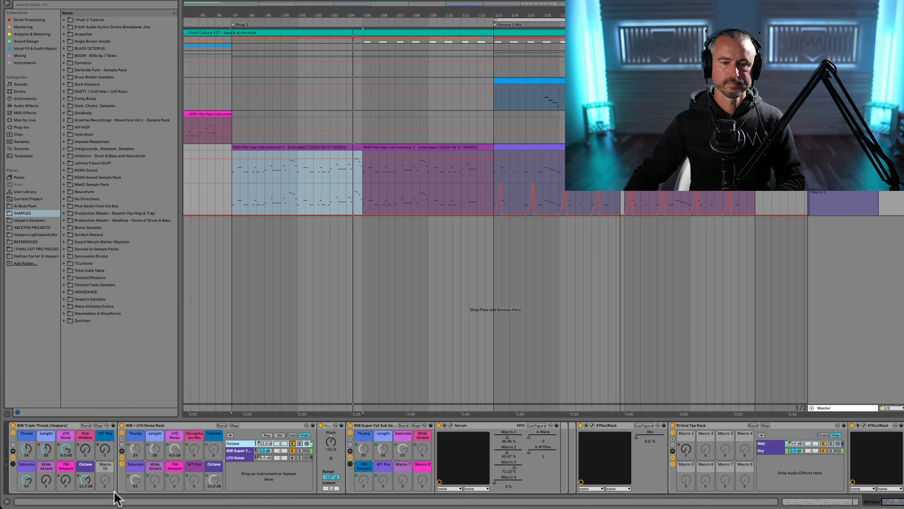
Nudge the Octave macro, re-enable its automation, and show the LFO Noise chain's G0 White Noise AM sampler
left_click_drag(85, 480, 85, 480)
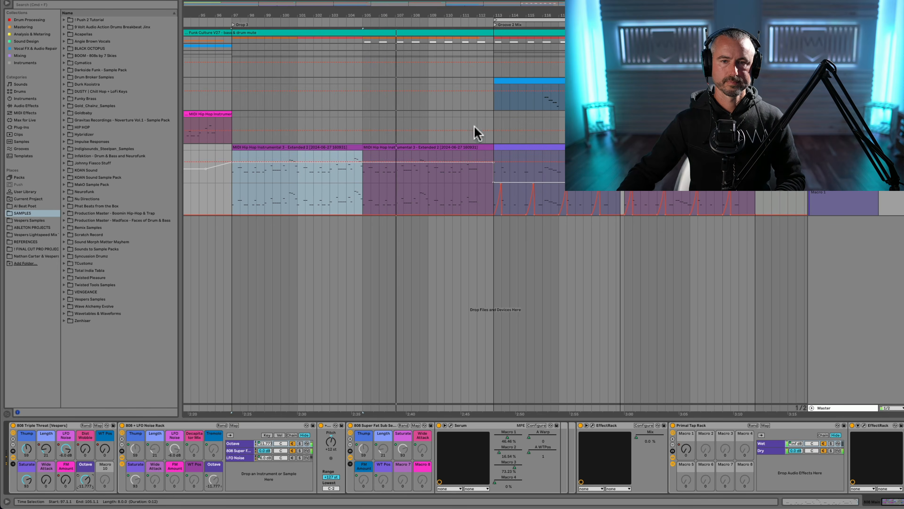
left_click(466, 1)
key("space")
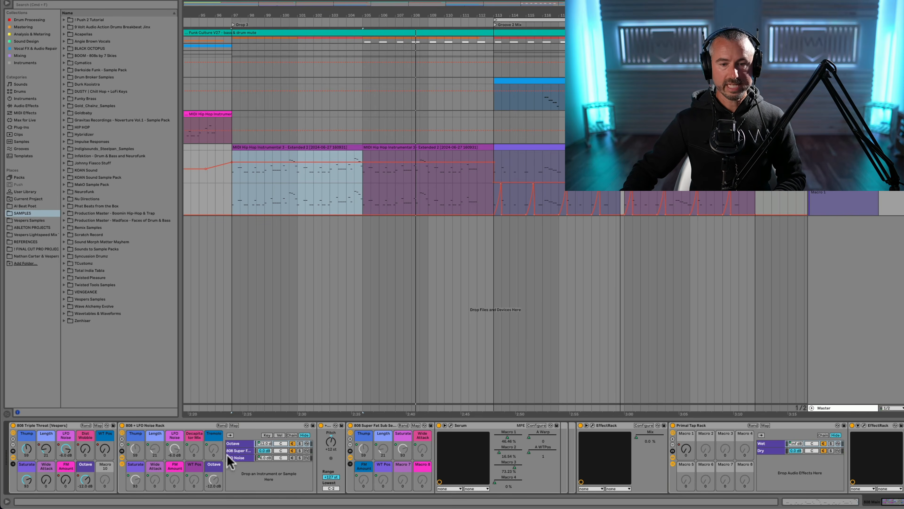
left_click(242, 458)
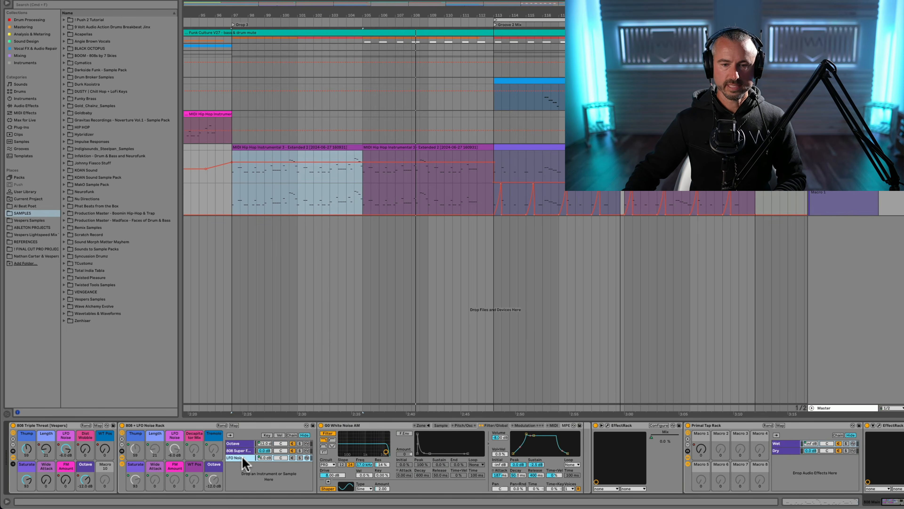
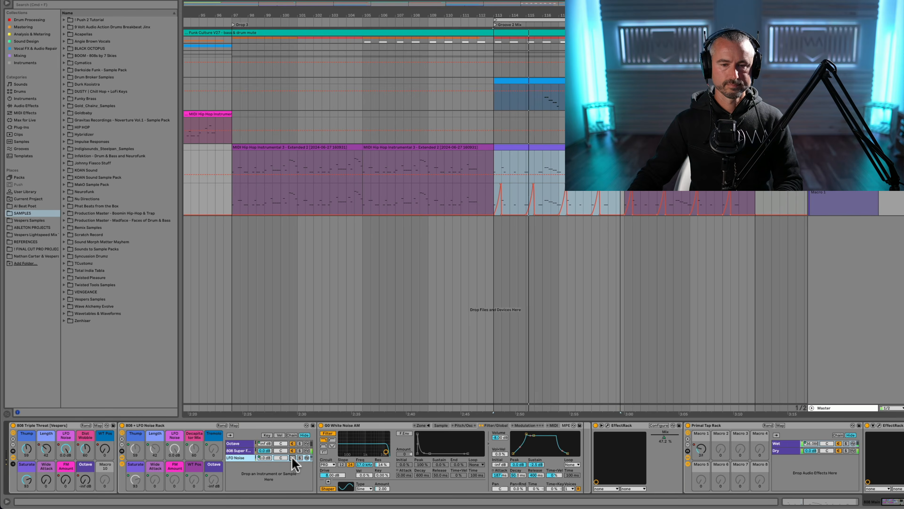
Activate the LFO Noise chain at 0.0 dB, then collapse the 808 + LFO Noise Rack
left_click(292, 458)
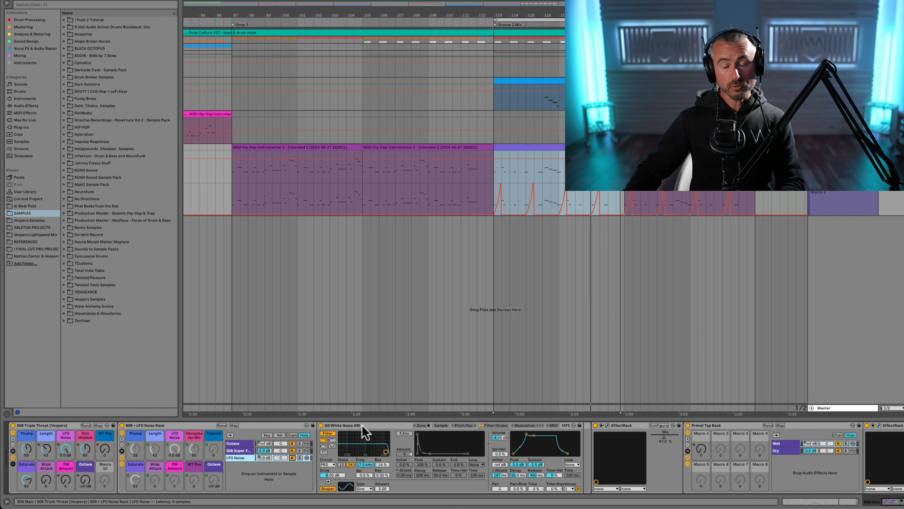
left_click_drag(900, 502, 889, 501)
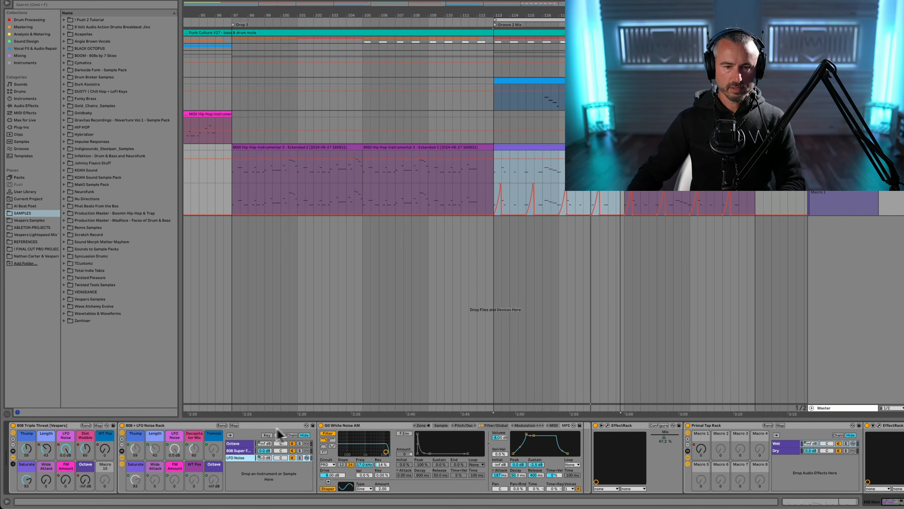
double_click(151, 425)
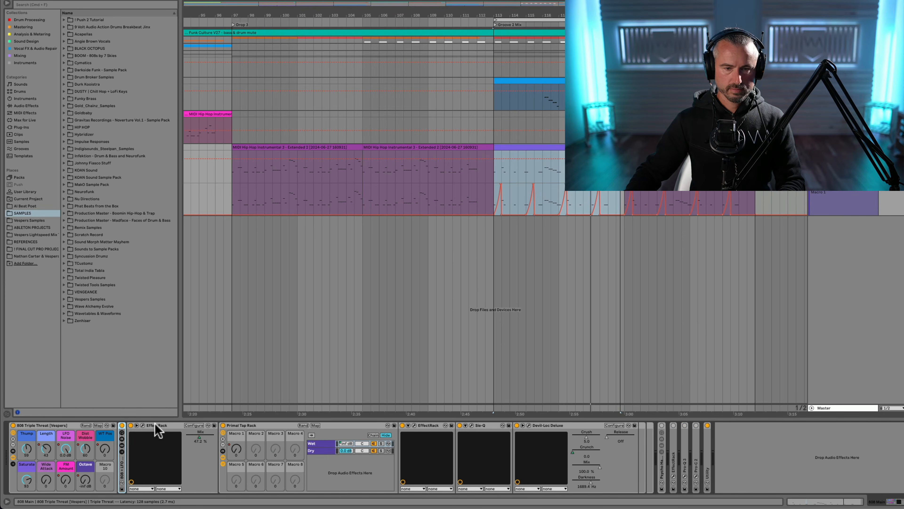
Hide the 808 Triple Threat rack's devices, then enable and expand the Psycho Harmonics rack
left_click(13, 458)
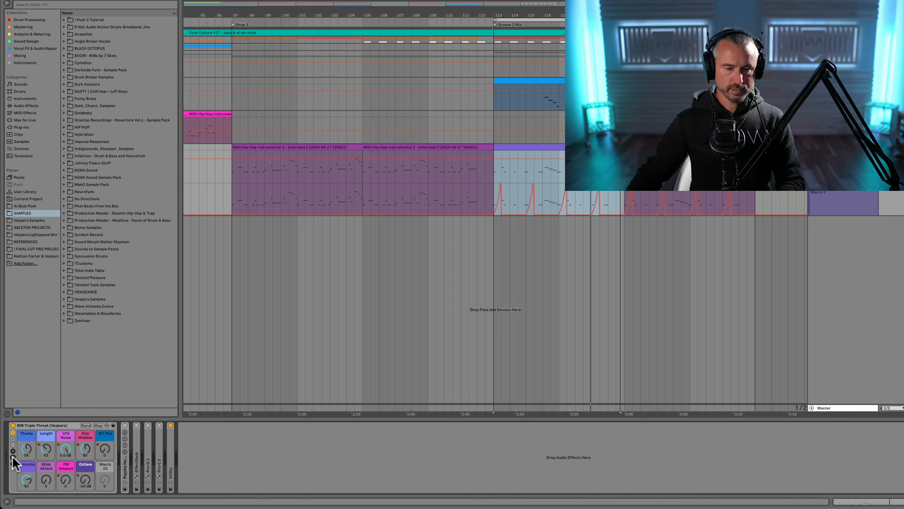
left_click(124, 470)
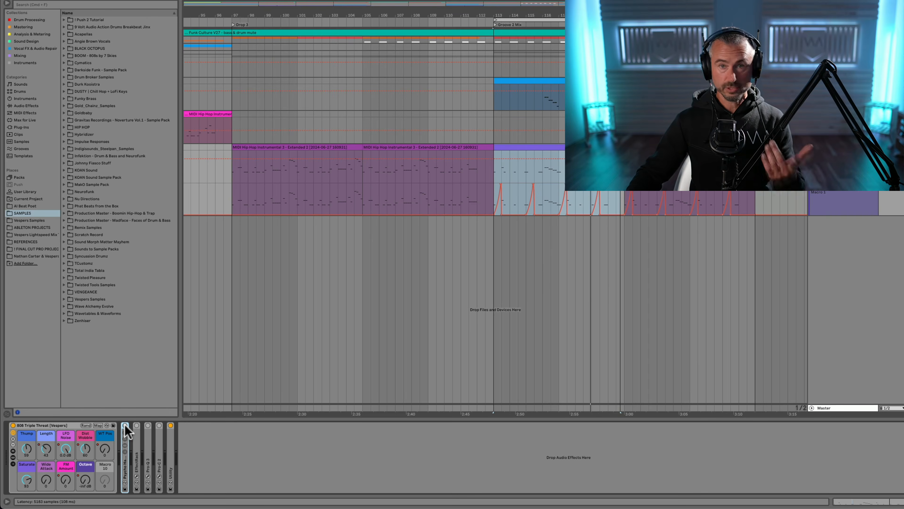
left_click(125, 425)
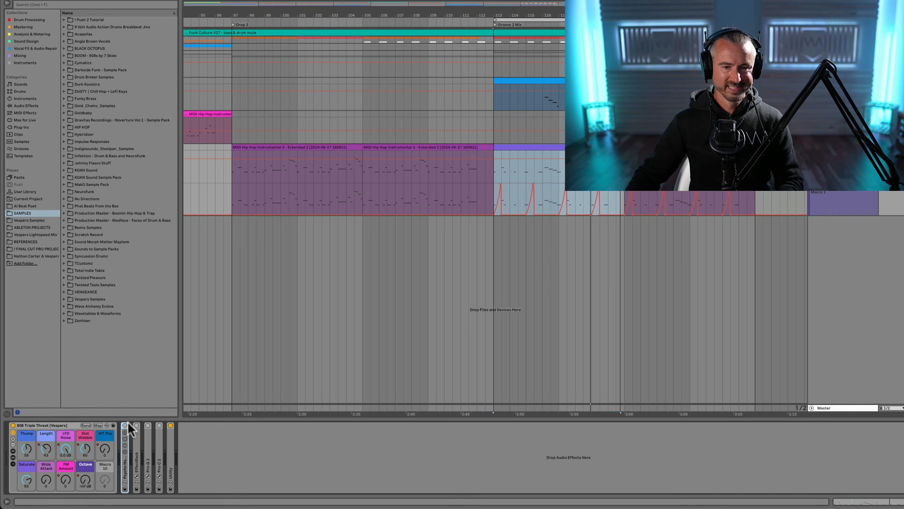
double_click(125, 470)
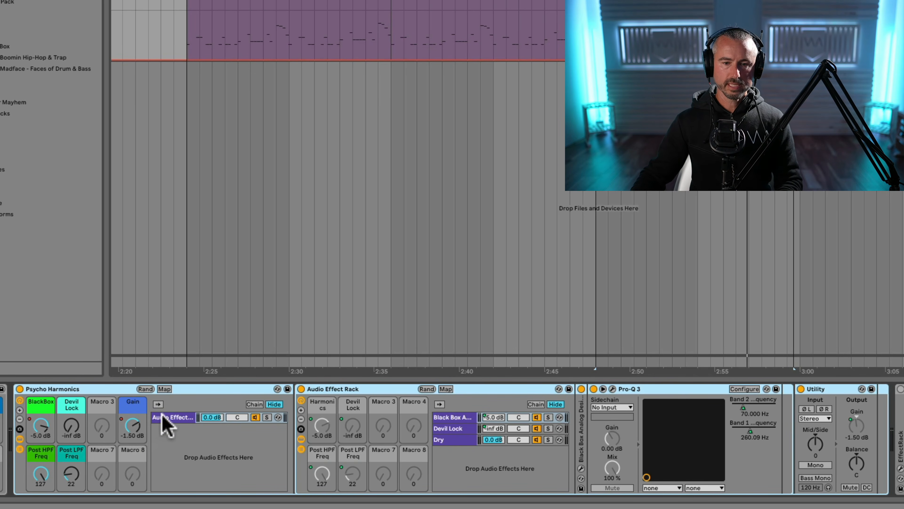
Browse the nested Audio Effect Rack's Devil Lock and Dry chains
left_click(185, 430)
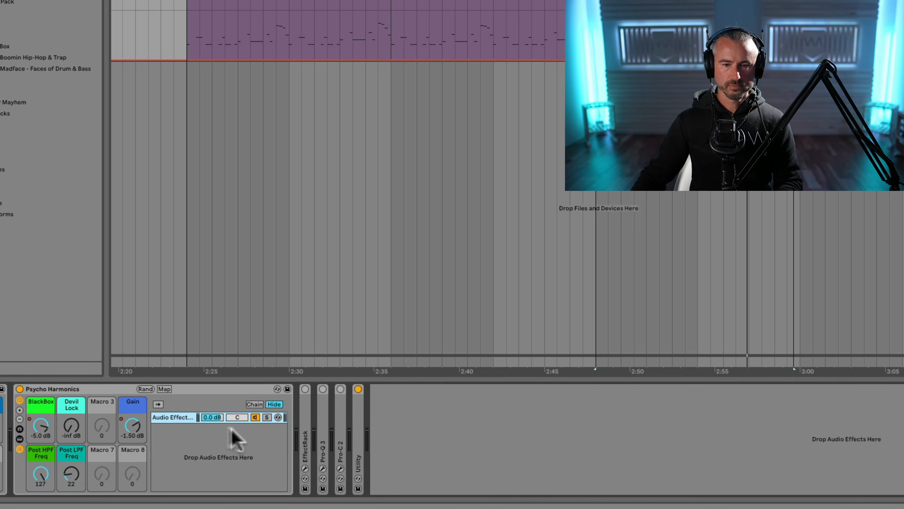
left_click(165, 418)
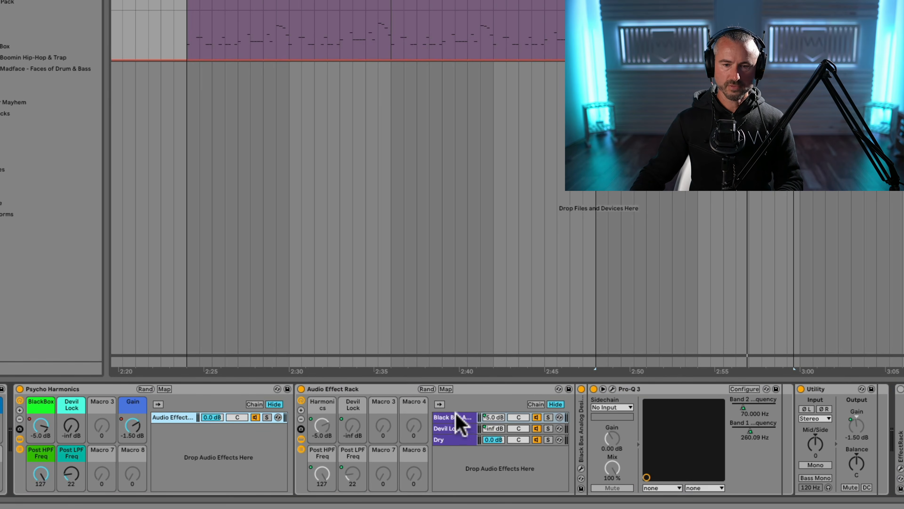
left_click(456, 428)
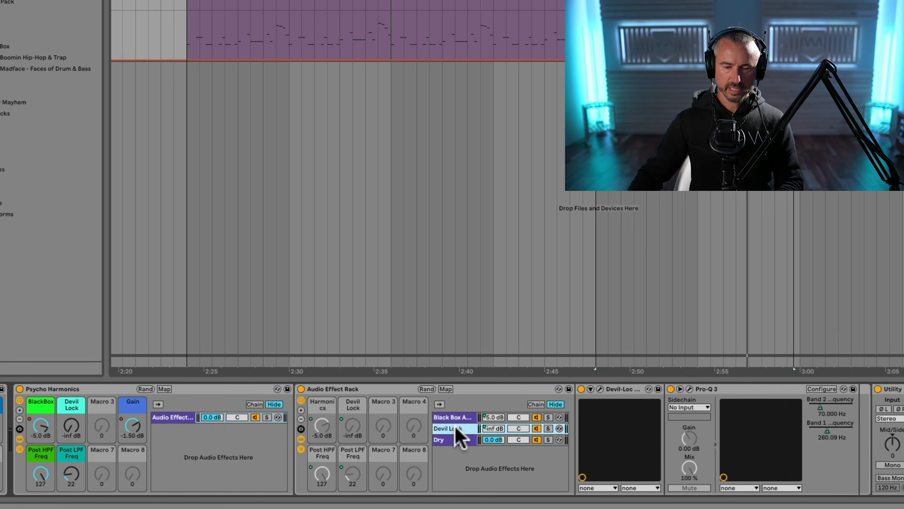
left_click(445, 440)
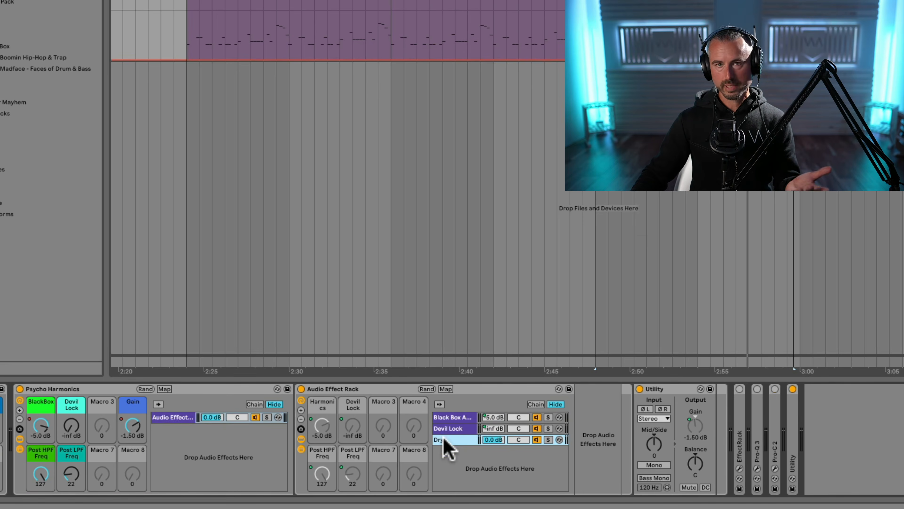
Expand the Black Box chain's HG-2MS device and place its plugin window over the arrangement
left_click(447, 418)
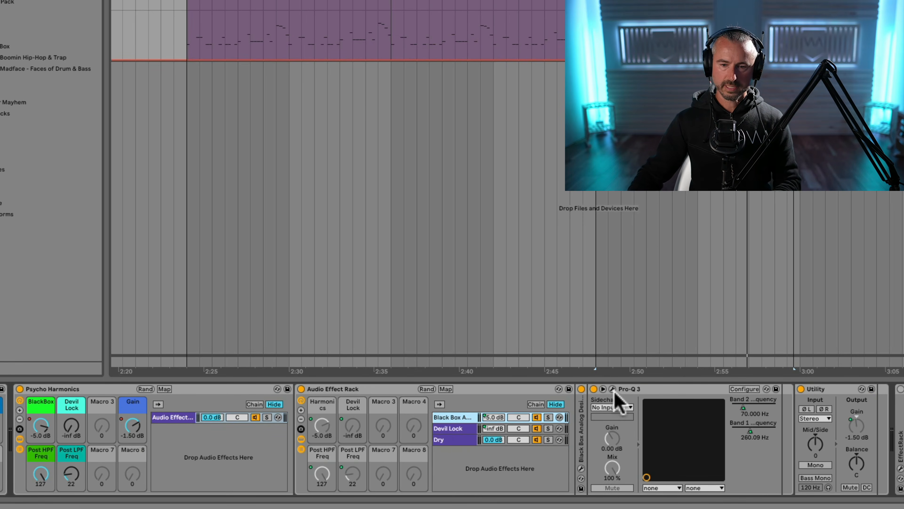
double_click(580, 427)
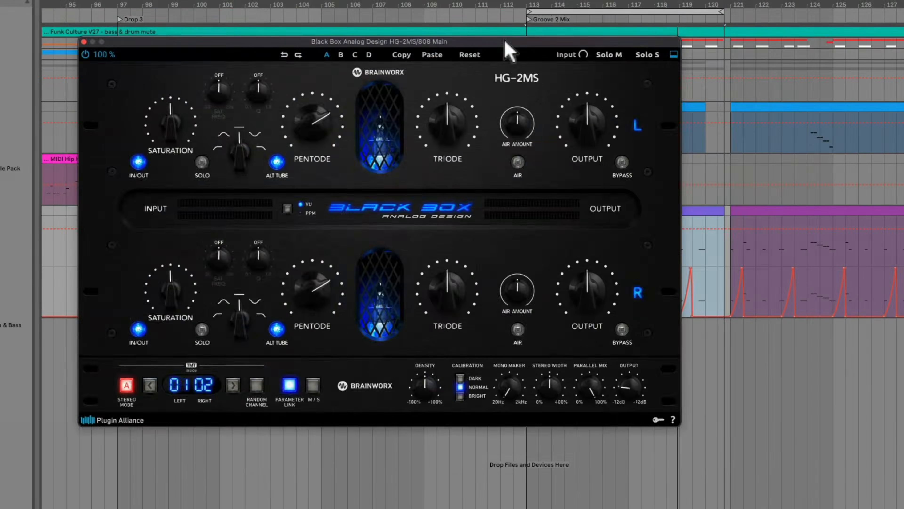
left_click_drag(505, 41, 580, 59)
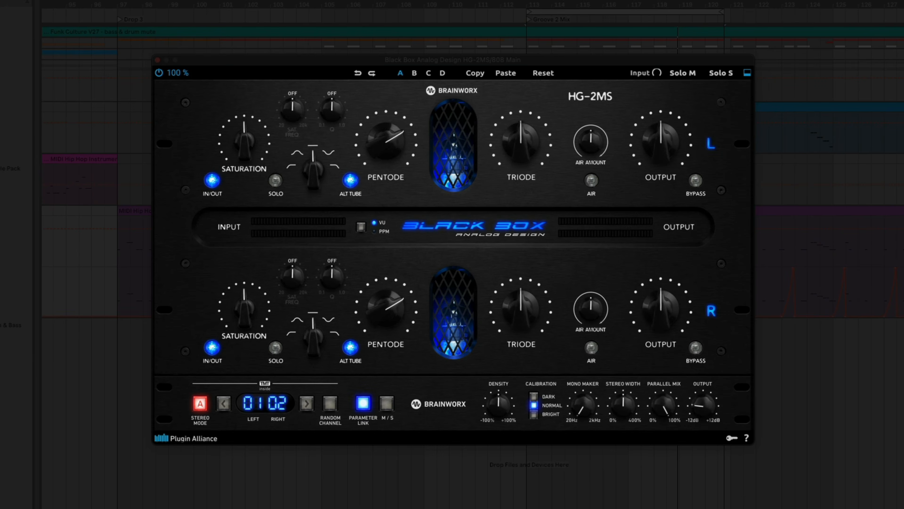
A/B the soloed Black Box chain against the Dry chain from bar 113, ending on Black Box
scroll(464, 448, "right", 7)
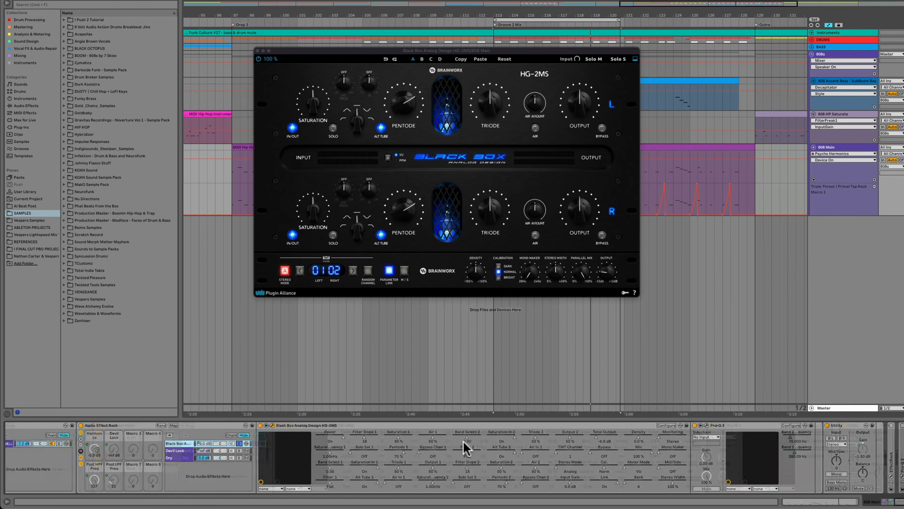
left_click(685, 426)
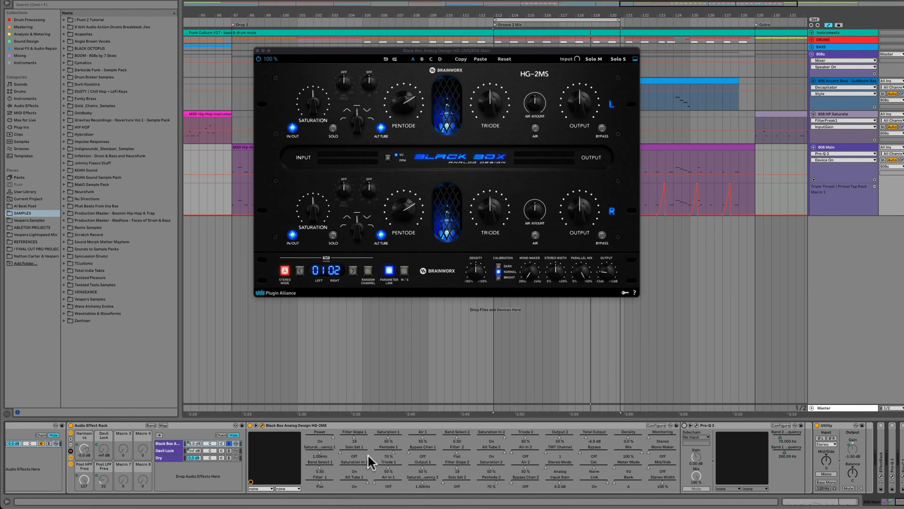
scroll(369, 455, "left", 2)
key("space")
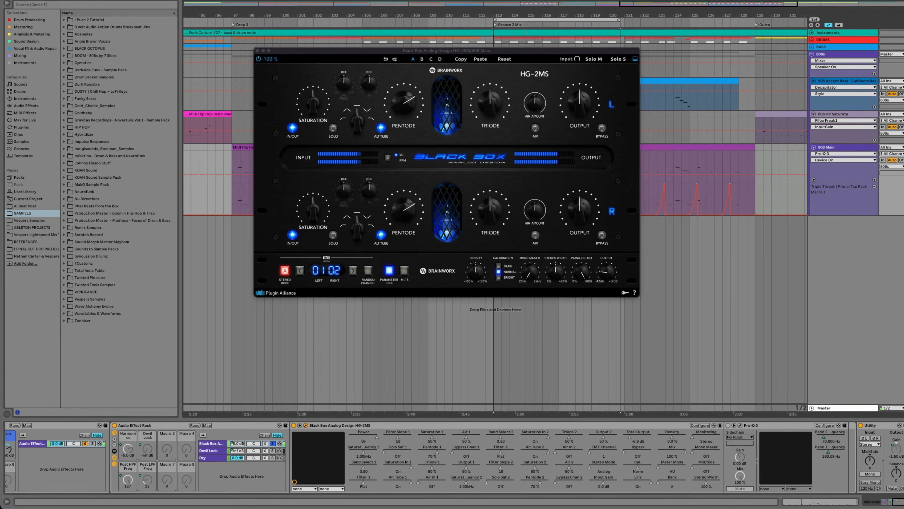
left_click(272, 458)
key("space")
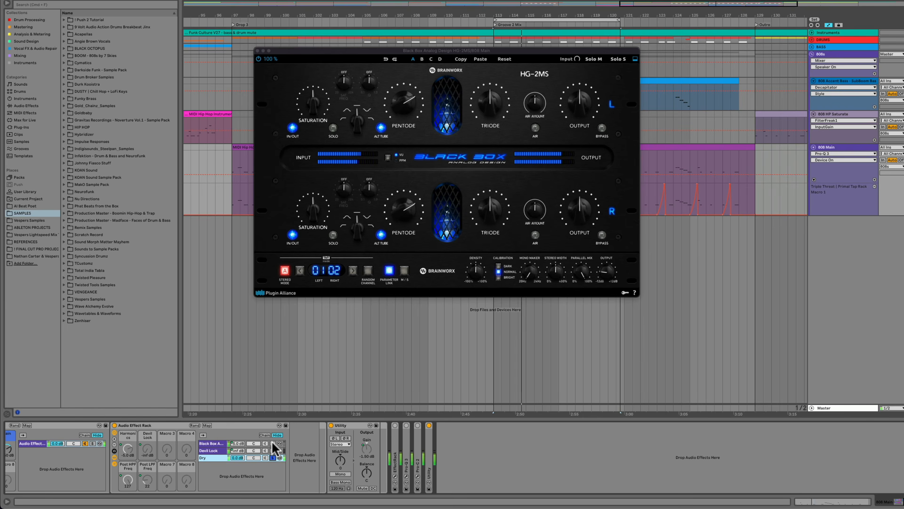
left_click(272, 443)
key("space")
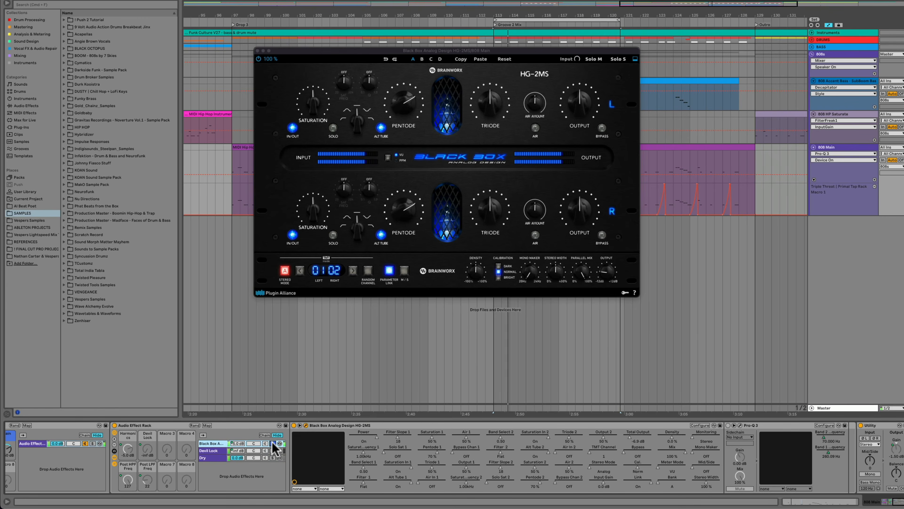
key("space")
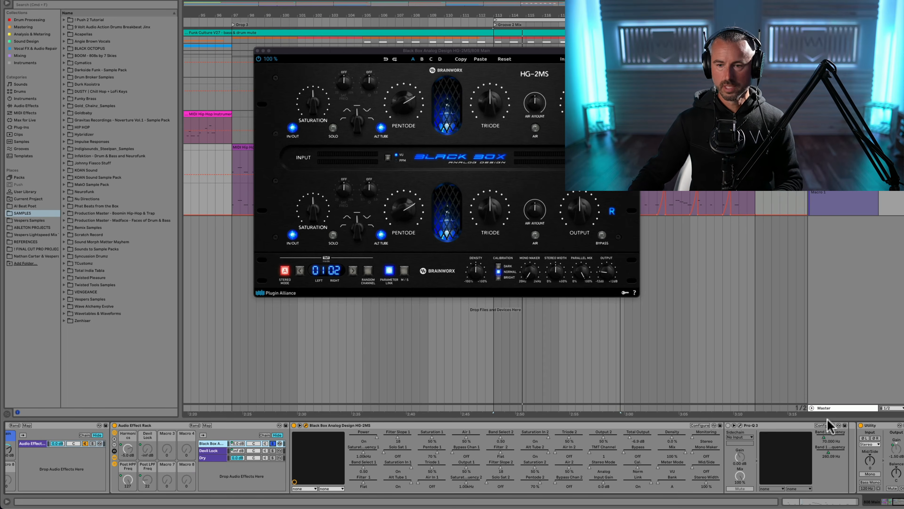
Bring up Pro-Q 3 over the Black Box window and inspect its 70–280 Hz band-pass curve
left_click(740, 425)
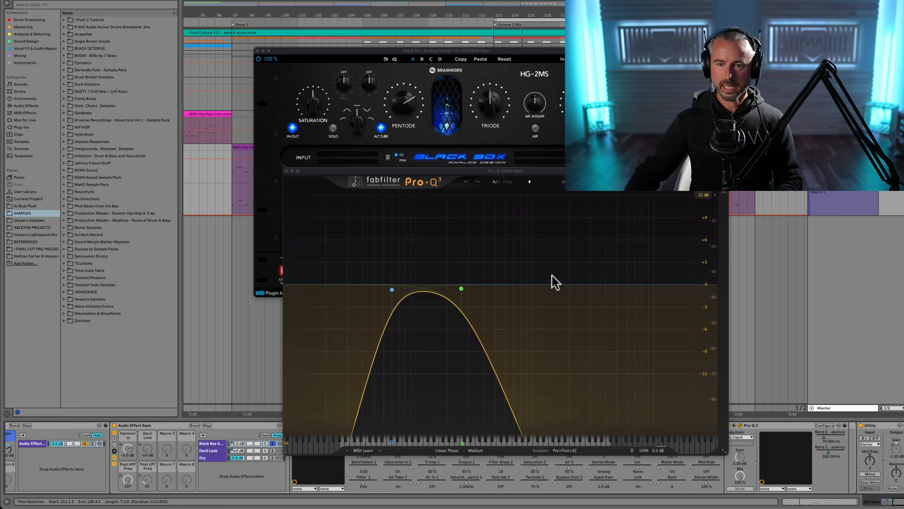
left_click_drag(508, 177, 472, 37)
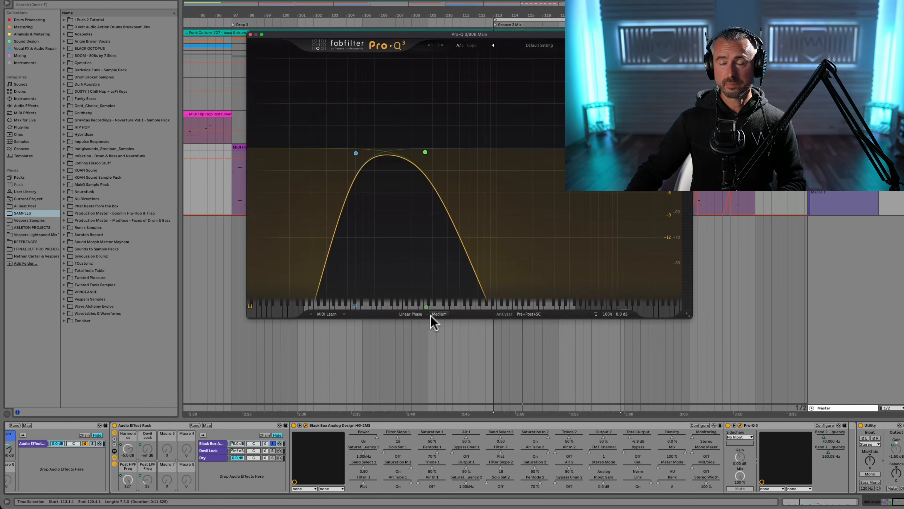
mouse_move(431, 315)
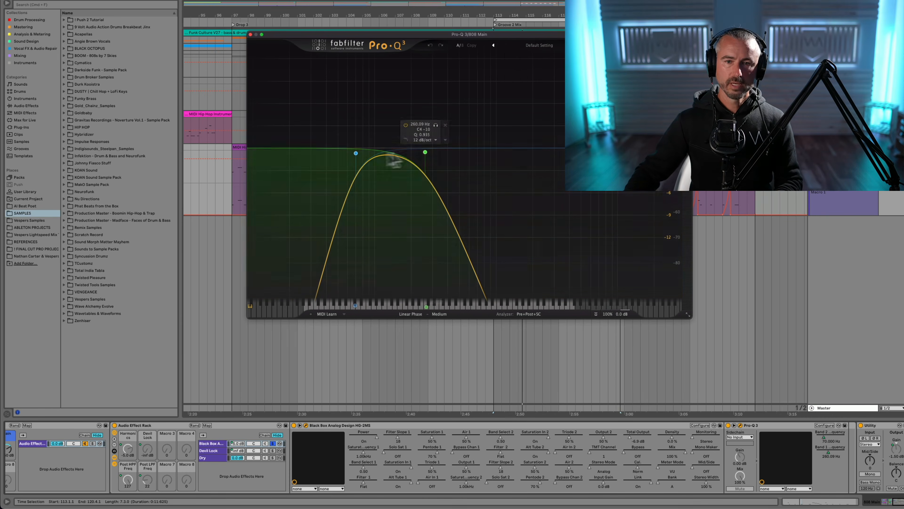
mouse_move(425, 157)
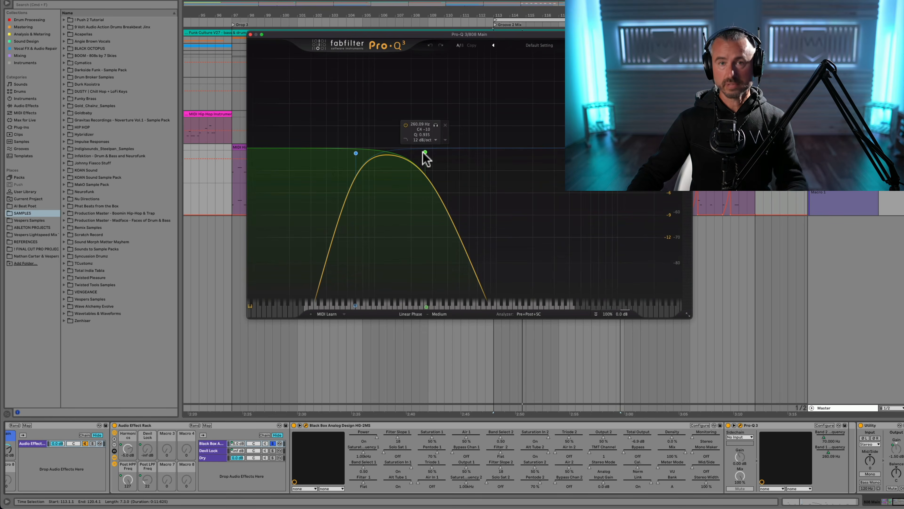
mouse_move(354, 153)
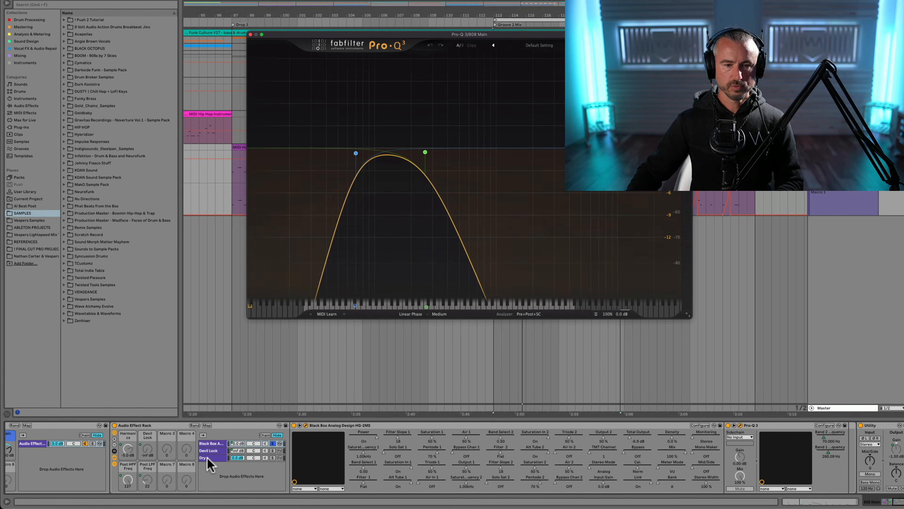
scroll(210, 462, "left", 6)
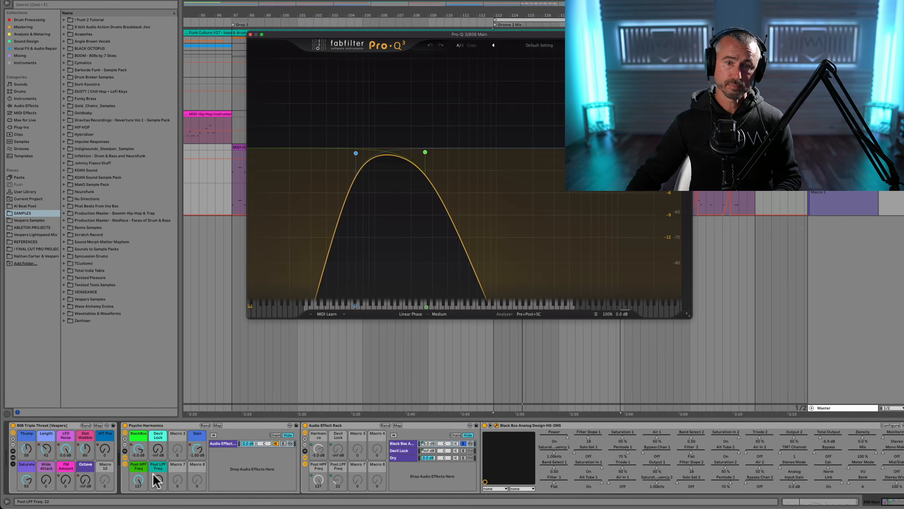
Unsolo Black Box and compare playback with the Psycho Harmonics rack off and on
left_click(464, 444)
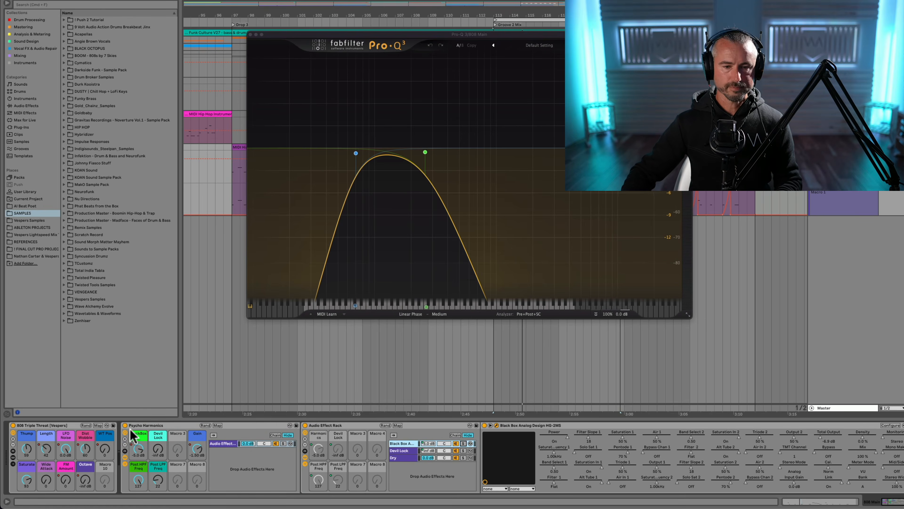
key("space")
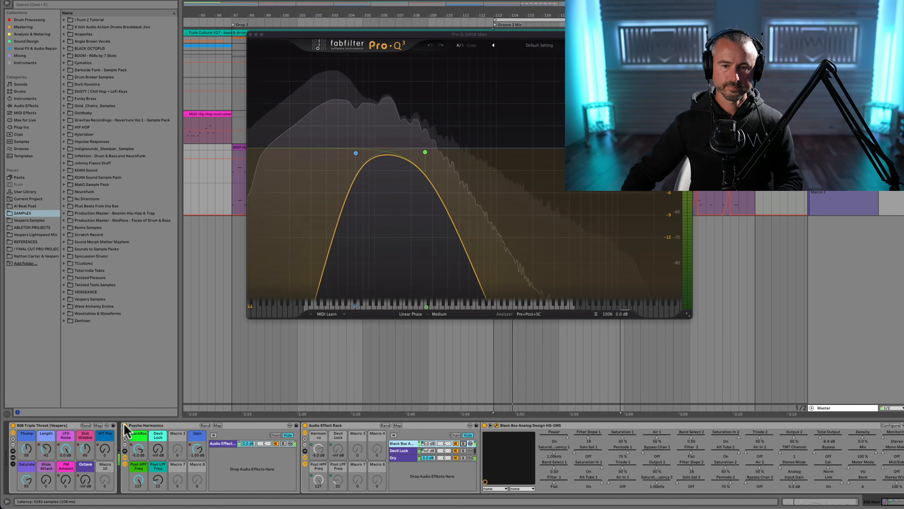
left_click(125, 425)
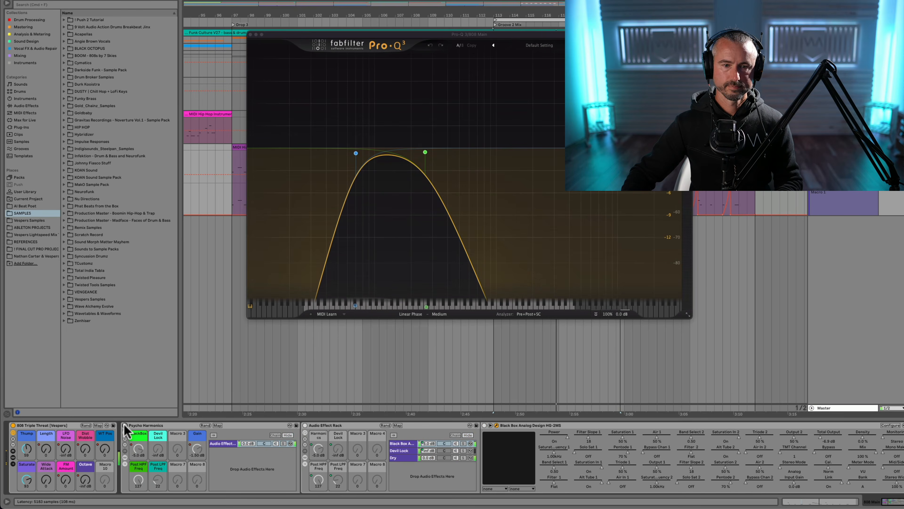
left_click(125, 426)
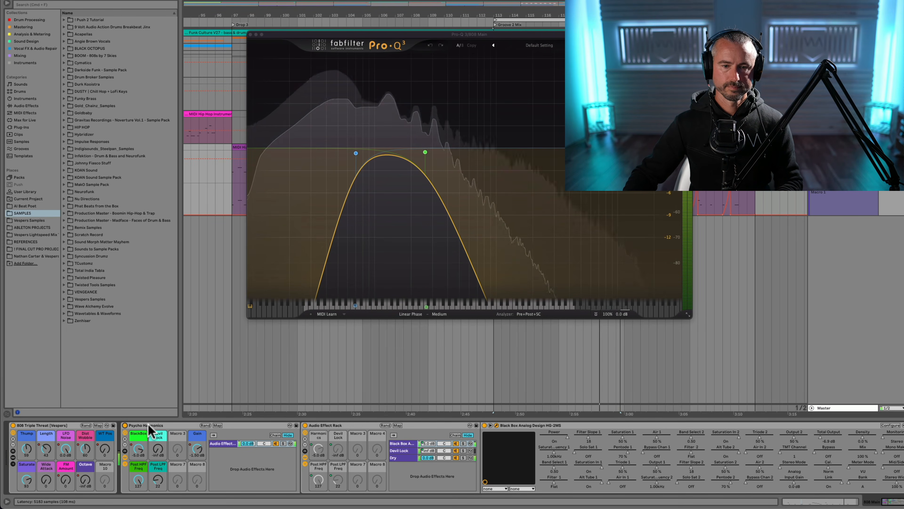
key("space")
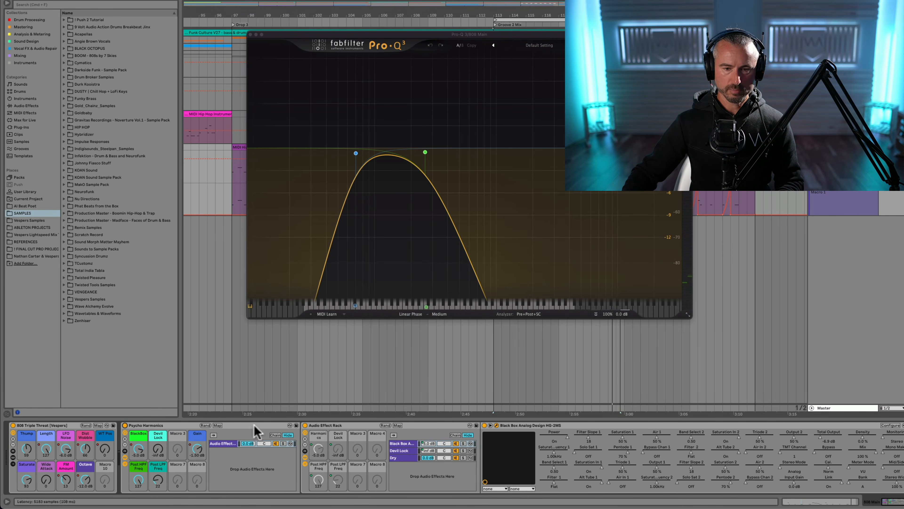
Engage alt tube mode on both channels of the HG-2MS
scroll(448, 445, "right", 5)
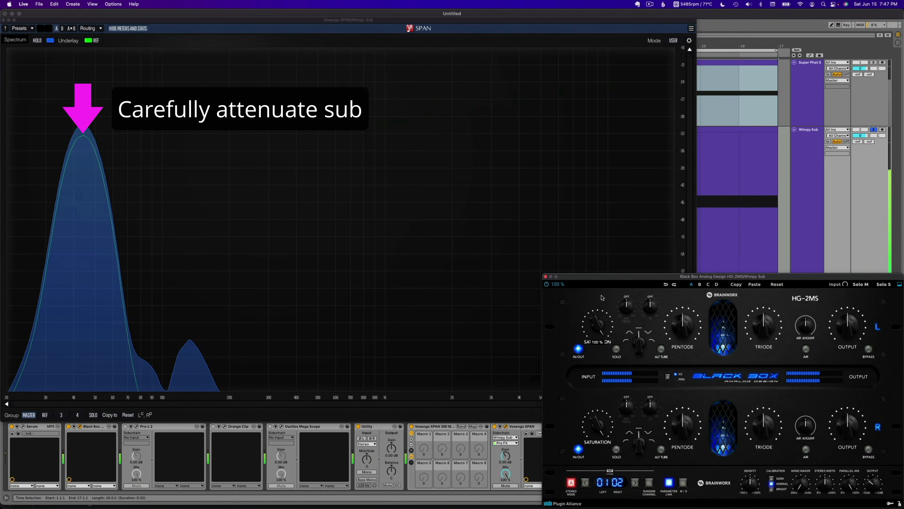
left_click(661, 349)
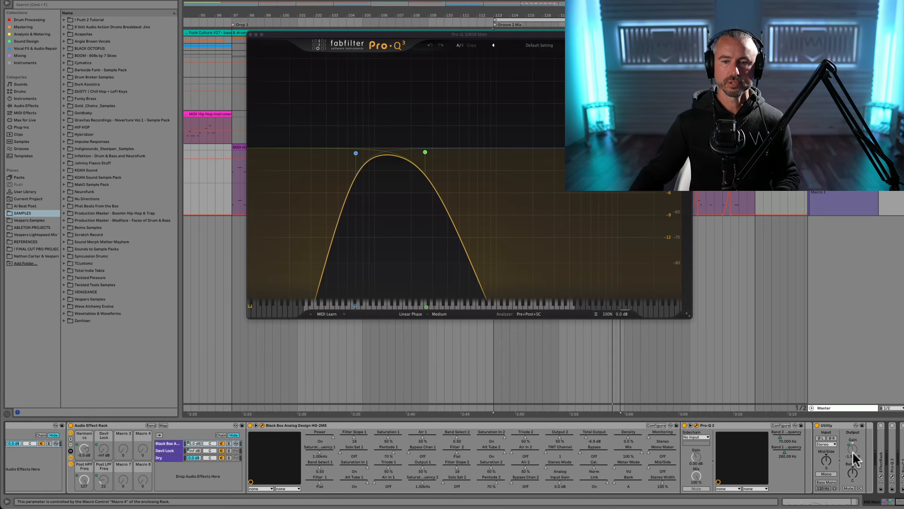
scroll(83, 445, "left", 5)
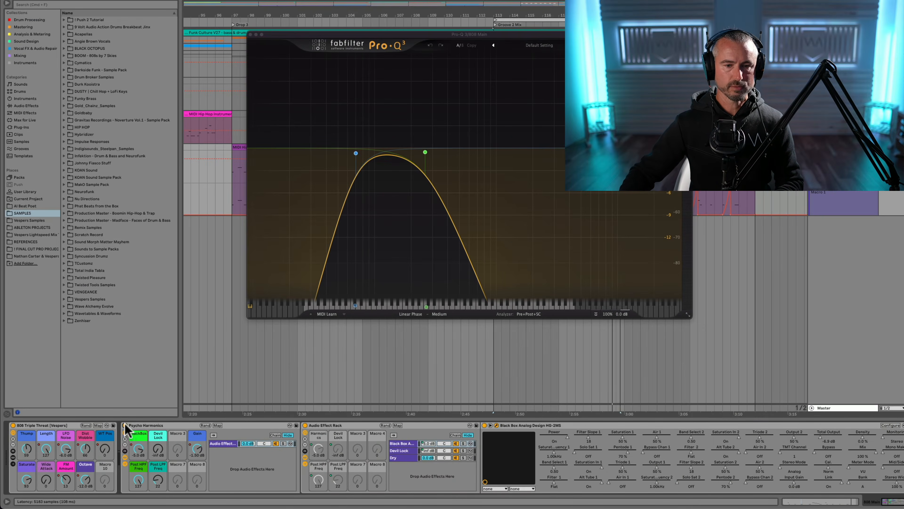
Fold and disable Psycho Harmonics, unfold EffectRack, and close the Pro-Q 3 and HG-2MS windows
double_click(139, 425)
left_click(125, 425)
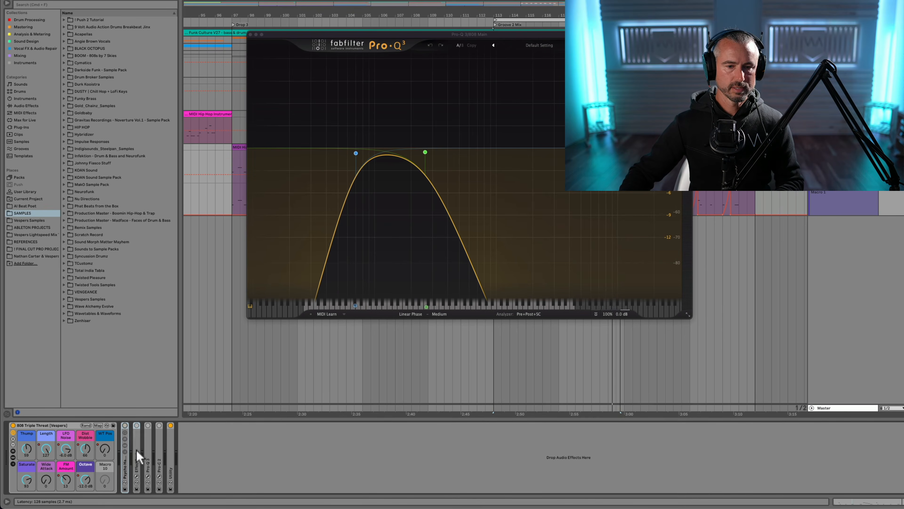
double_click(135, 441)
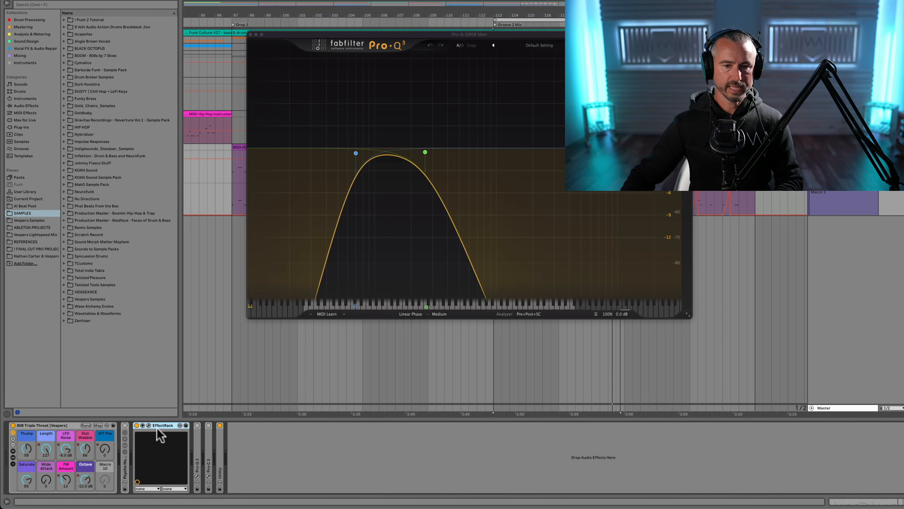
left_click(250, 34)
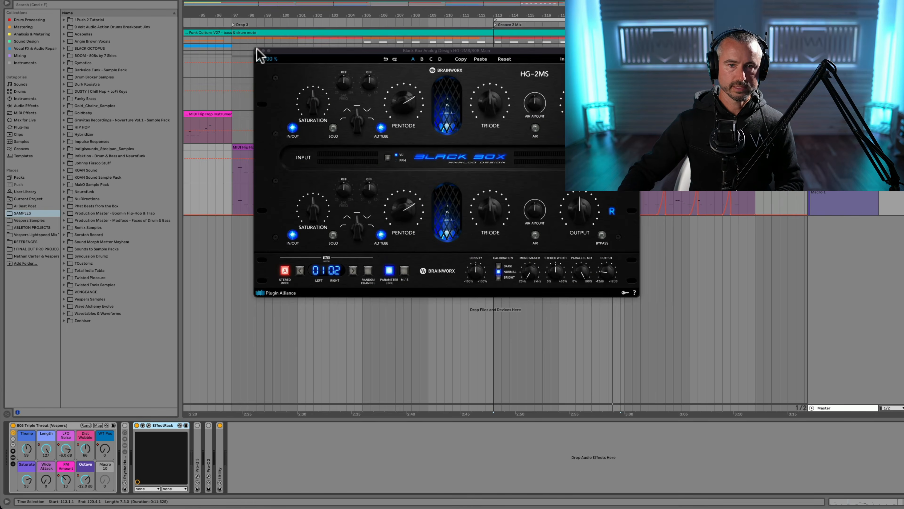
left_click(262, 51)
Open the Soundtoys Effect Rack window, reposition it to review, then close it
left_click(149, 425)
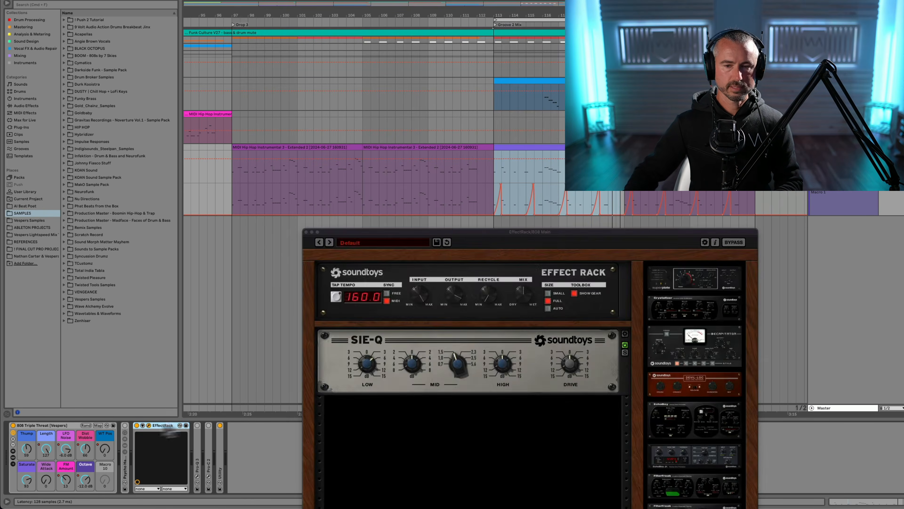
left_click_drag(489, 238, 449, 2)
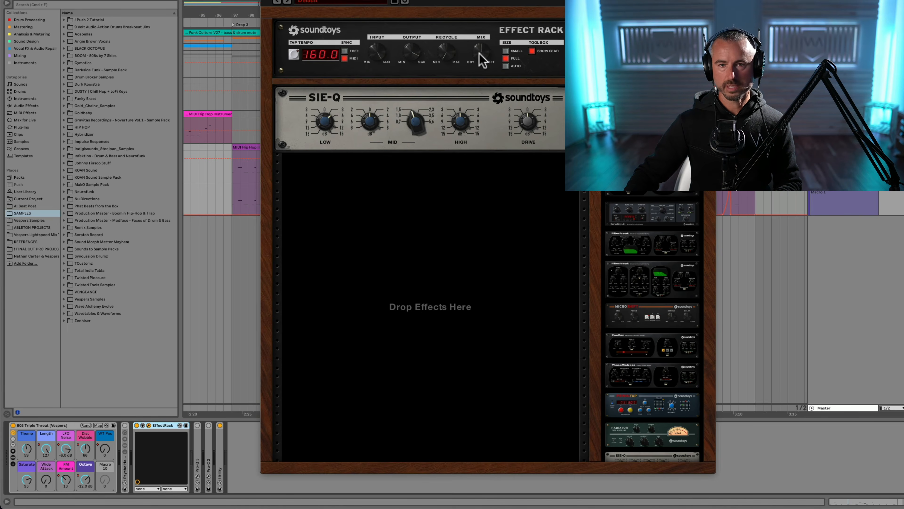
left_click(267, 1)
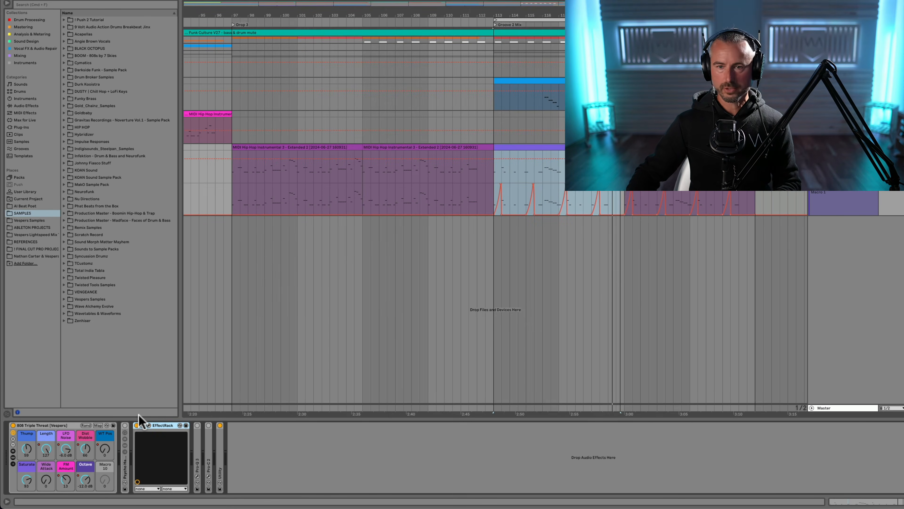
Play the track with Psycho Harmonics and EffectRack enabled, and unfold Pro-Q 3
key("space")
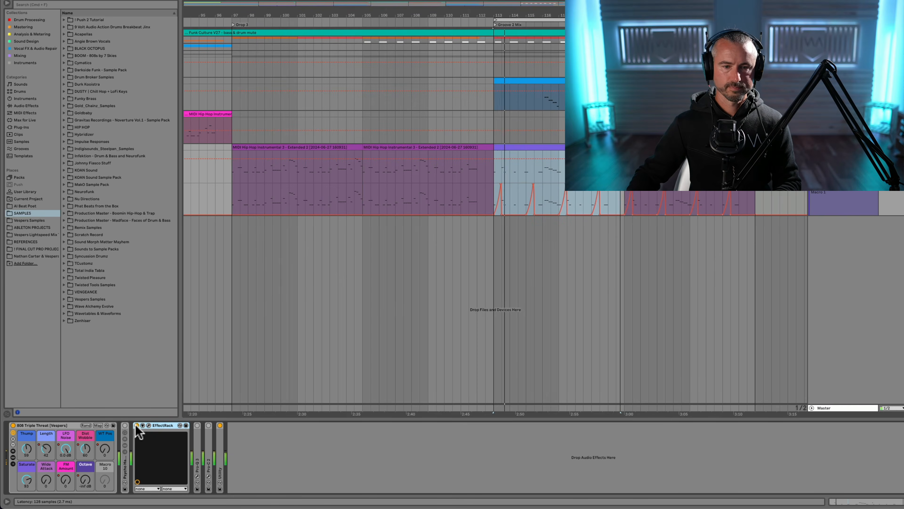
left_click(125, 425)
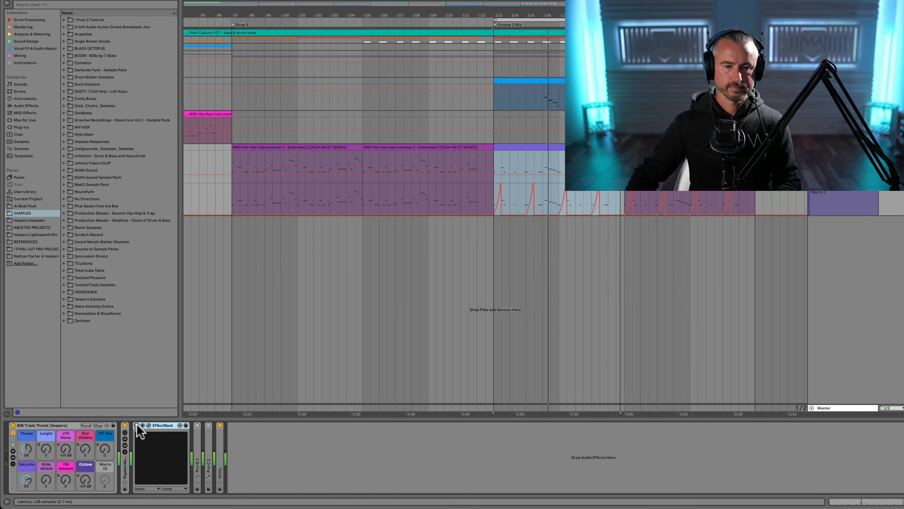
left_click(137, 425)
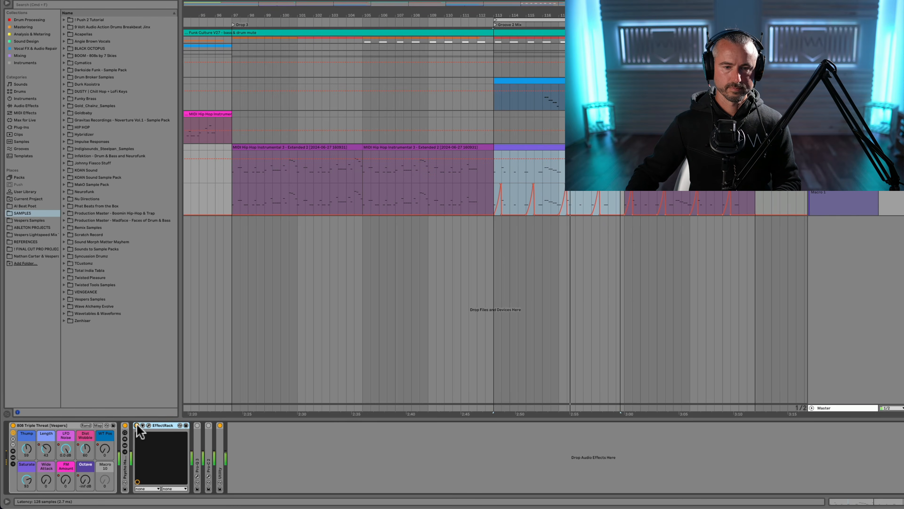
double_click(198, 435)
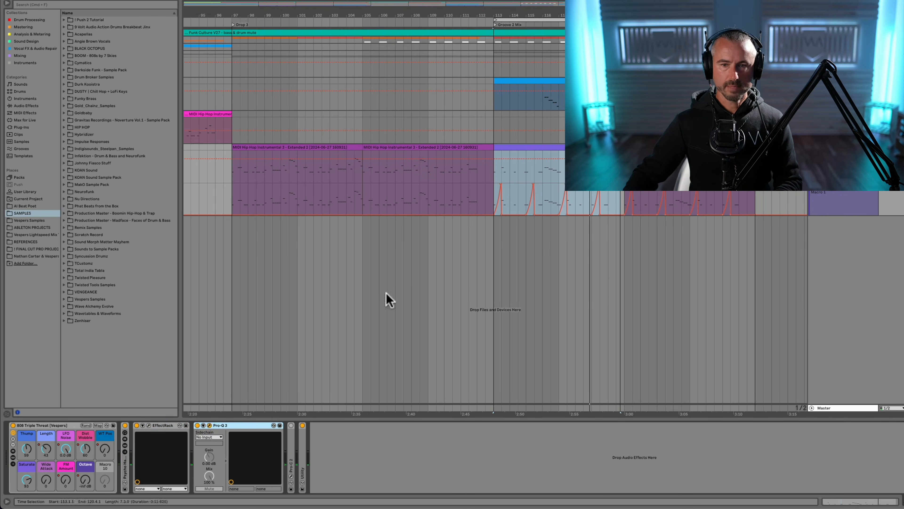
Centre the Pro-Q 3 window to study its EQ curve, then stop playback
left_click_drag(1, 96, 496, 71)
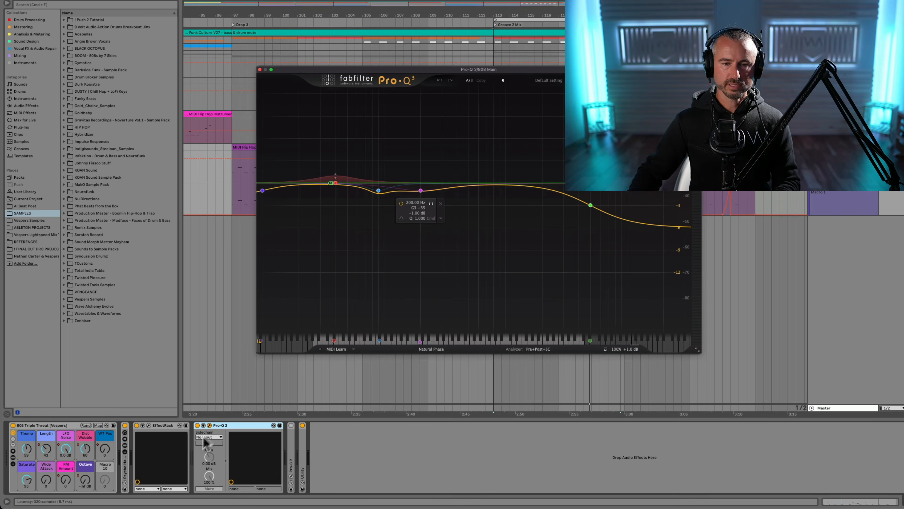
left_click(196, 425)
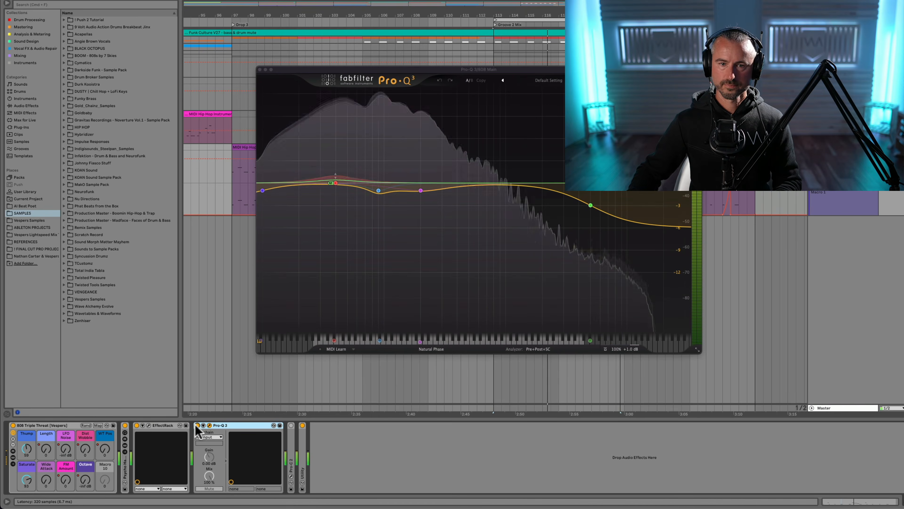
key("space")
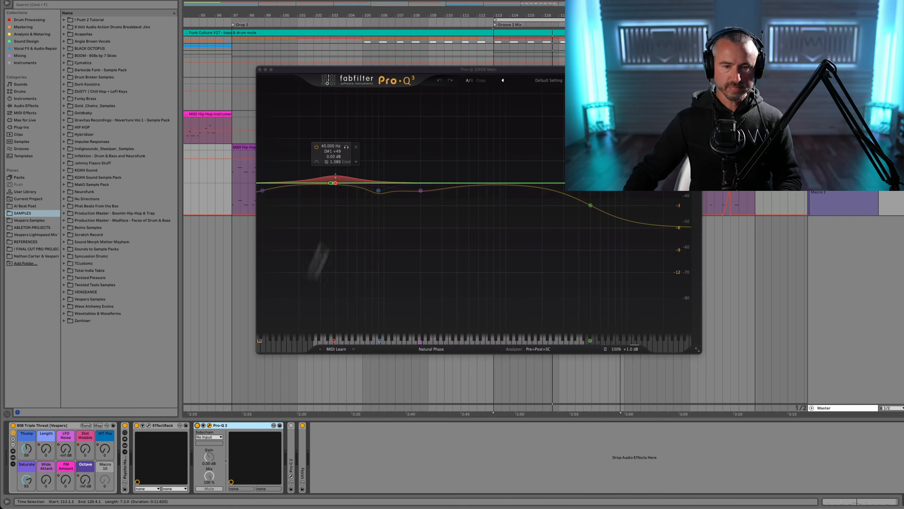
Fold EffectRack, check Pro-C 2's plugin window, fold Pro-C 2, and restart playback
double_click(167, 426)
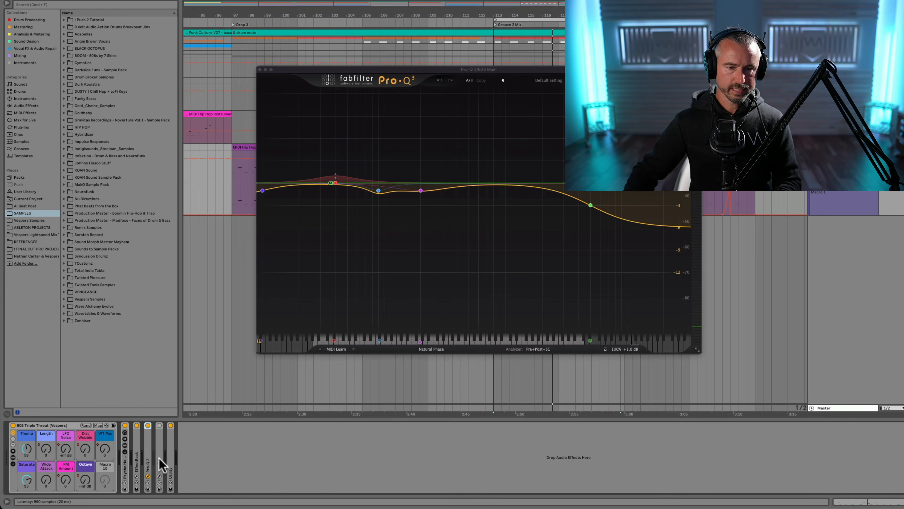
double_click(158, 458)
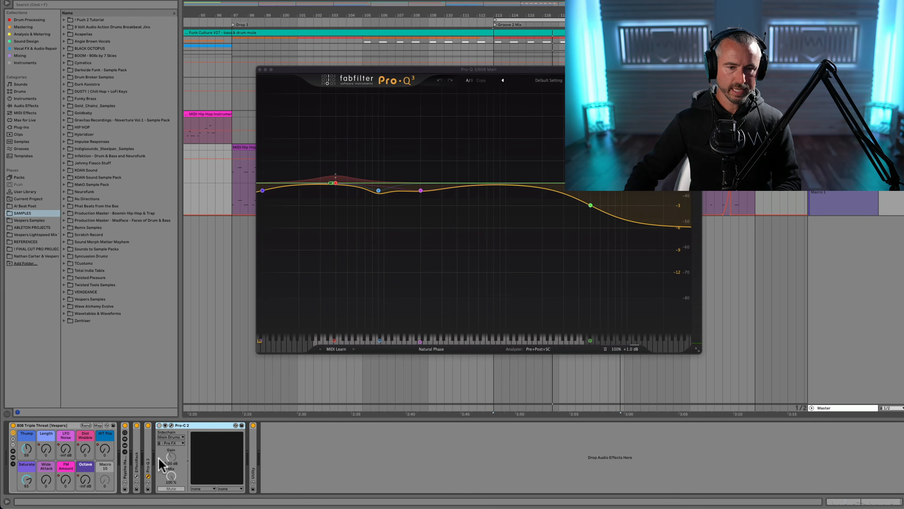
left_click(172, 426)
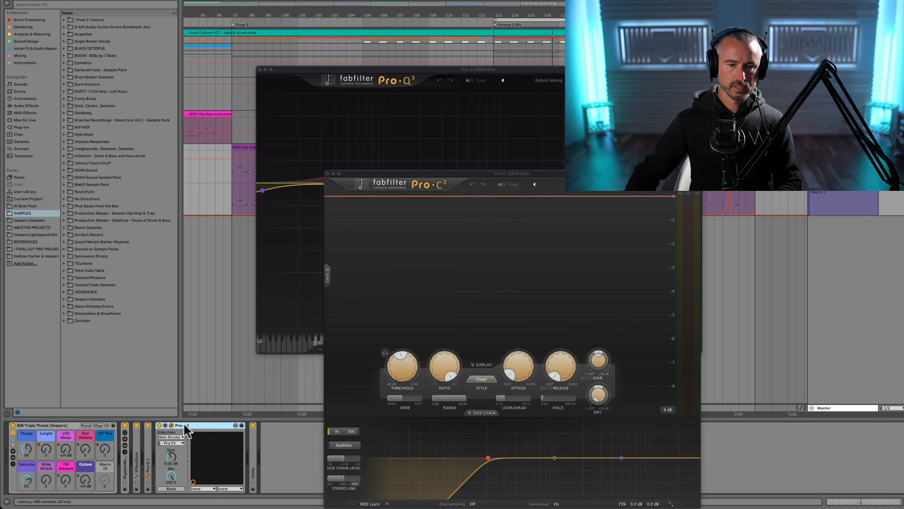
left_click(172, 425)
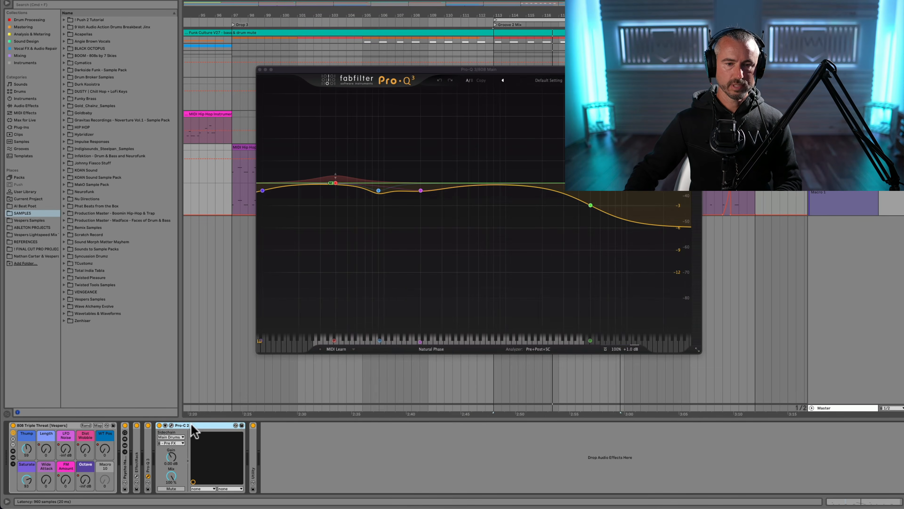
double_click(192, 425)
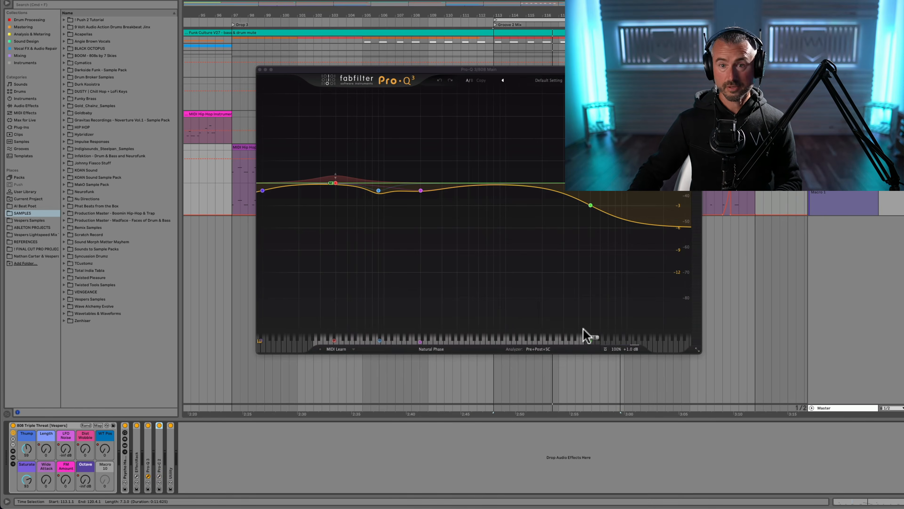
key("space")
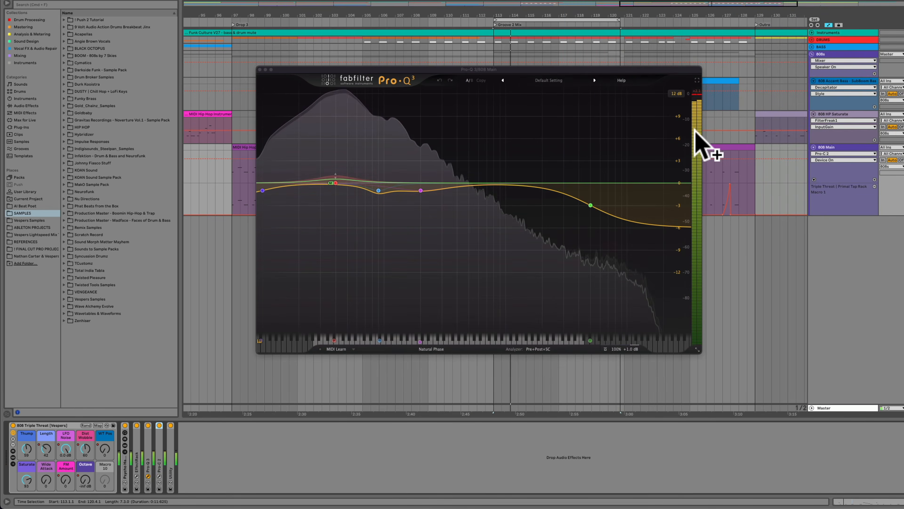
Close Pro-Q 3, extend the loop end to about bar 126, and hide automation lanes
left_click(260, 70)
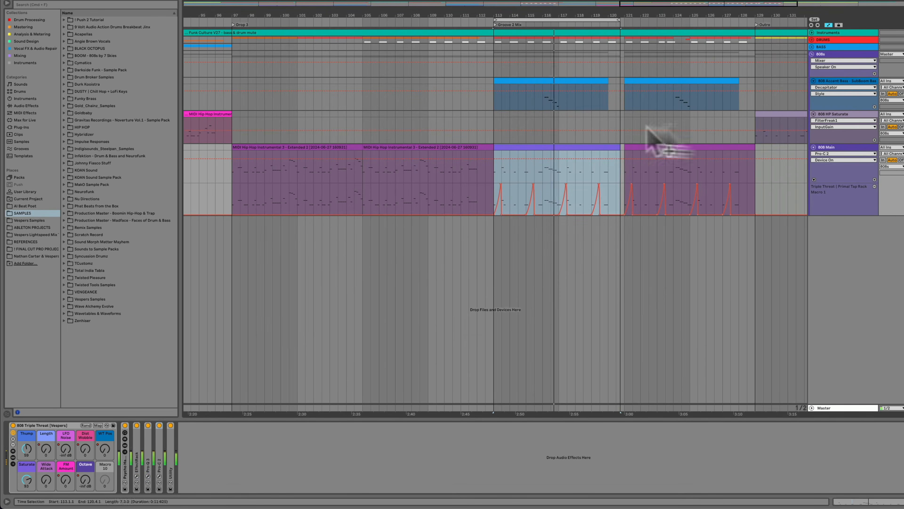
left_click_drag(624, 27, 692, 25)
key("a")
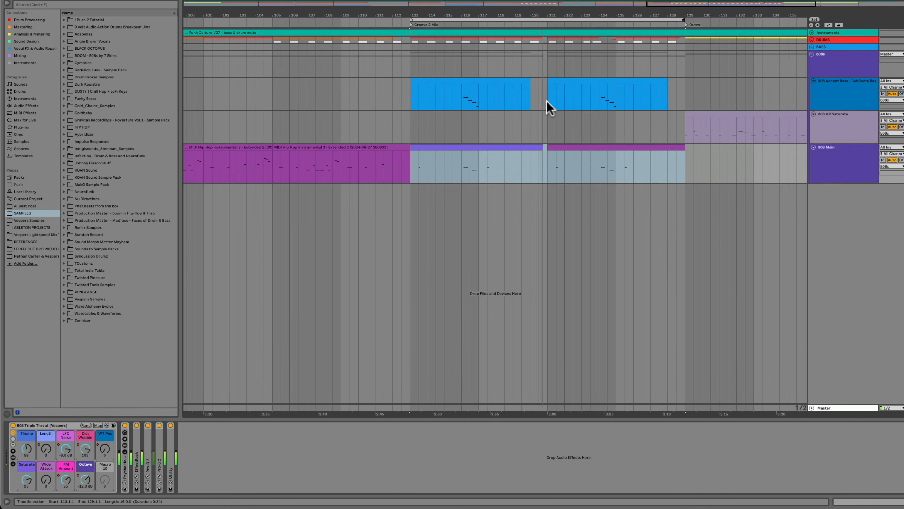
On the 808 Main track, lower the Saturate macro to 60
left_click(834, 175)
left_click_drag(25, 481, 25, 502)
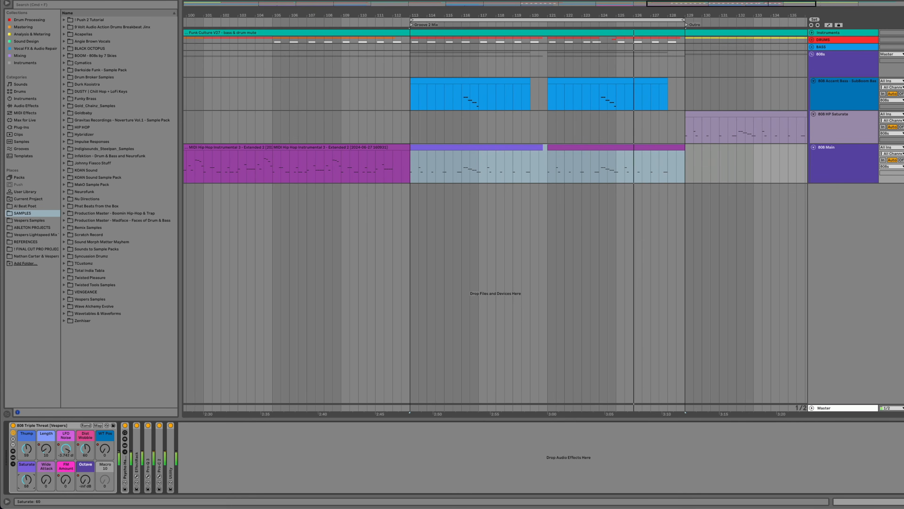
left_click_drag(25, 480, 24, 480)
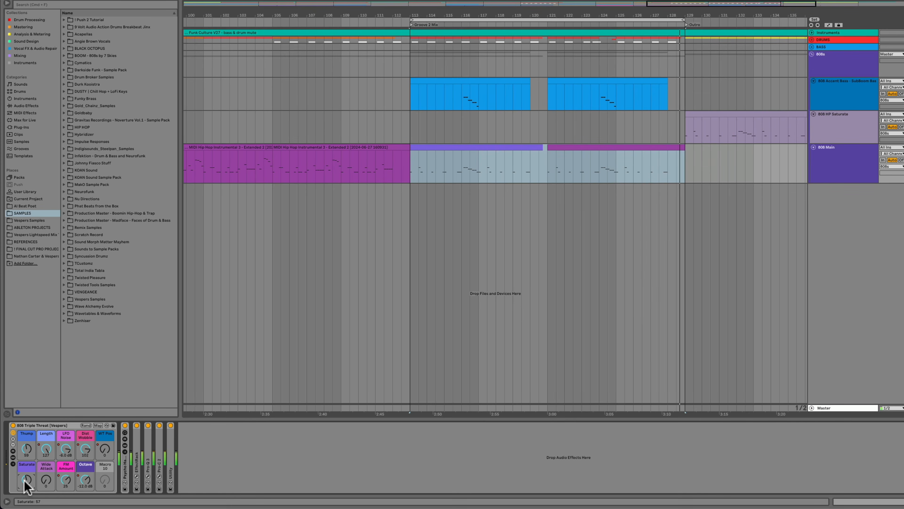
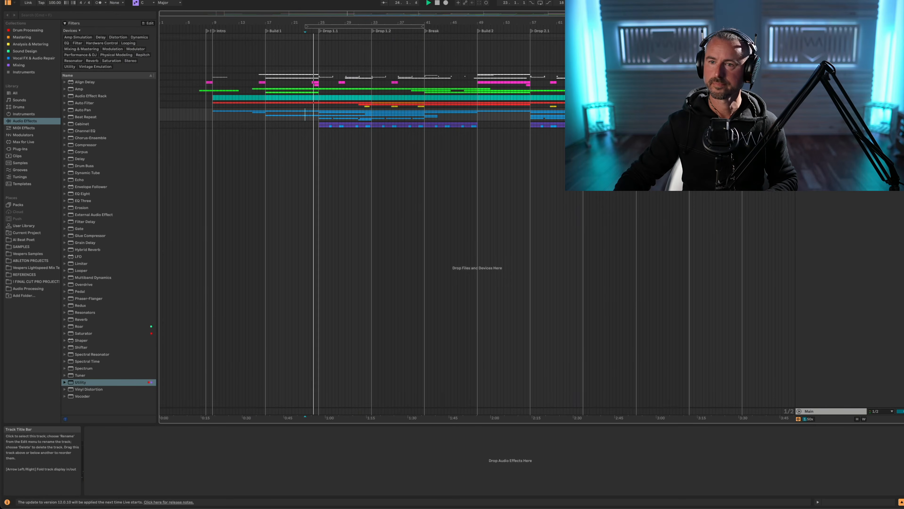
Scroll up to reveal the SUBMIX 7 and SUBMIX 8 group tracks above the FX–BASS groups
scroll(801, 116, "up", 10)
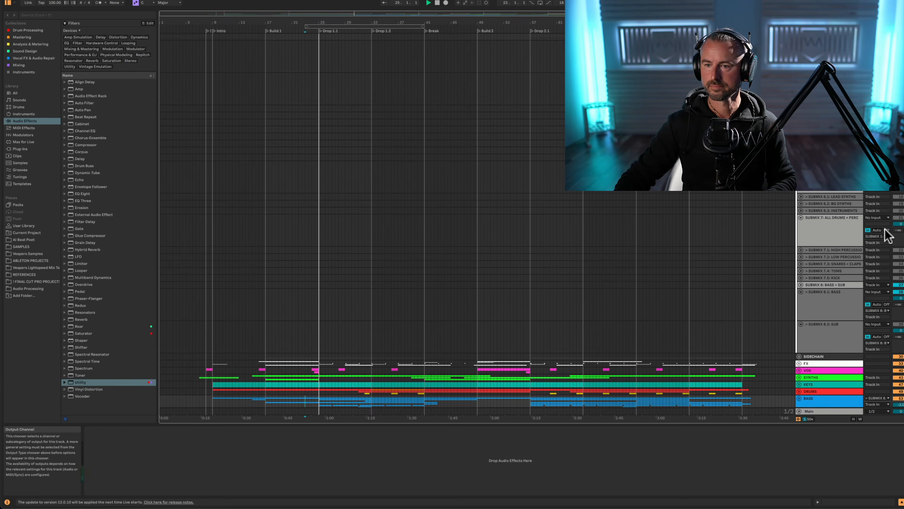
Solo SUBMIX 7, unfold the BASS group's SUB group, and select the 808 - Rendered track
left_click(903, 217)
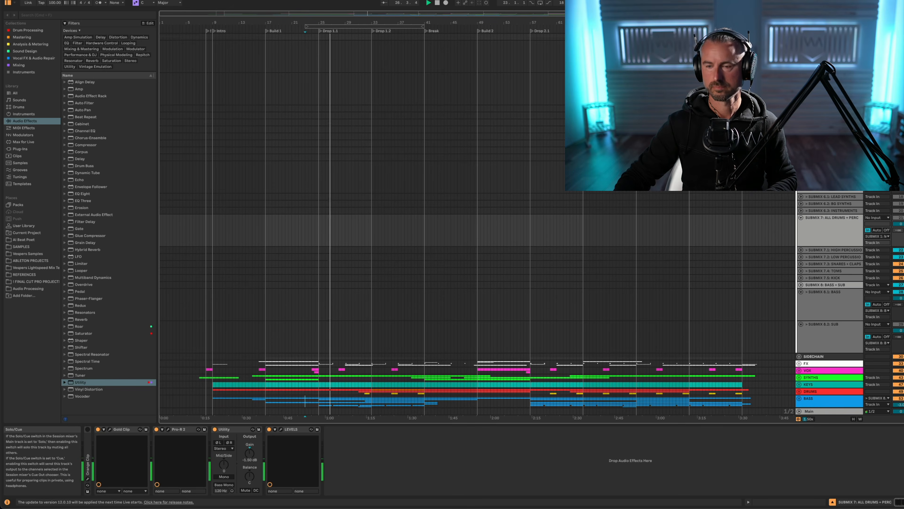
scroll(816, 287, "down", 2)
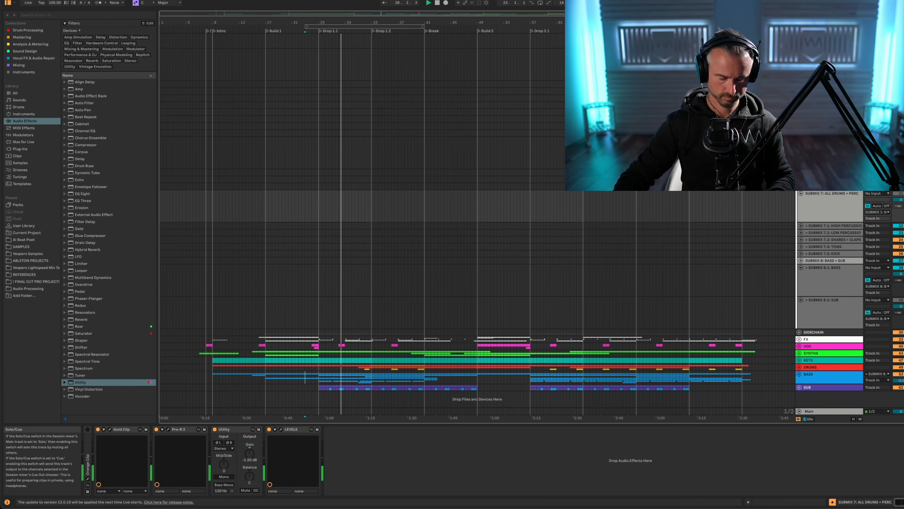
left_click(838, 380)
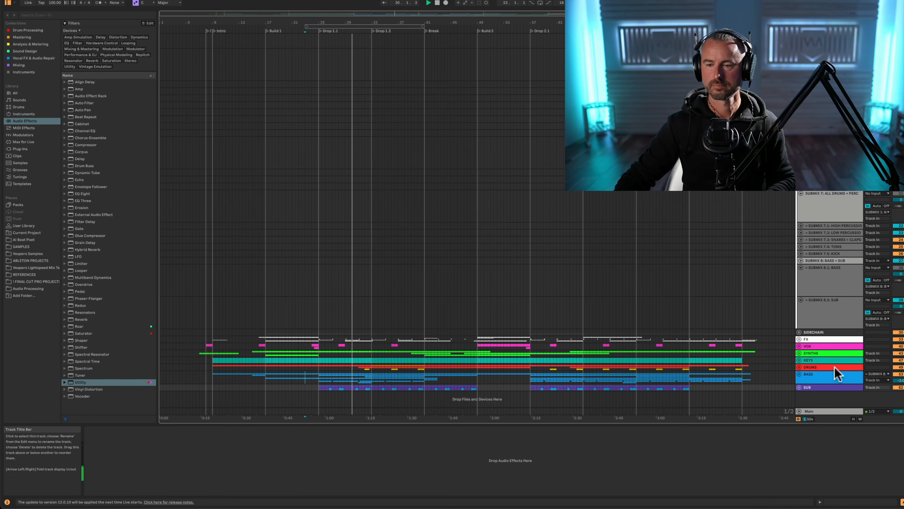
left_click(799, 386)
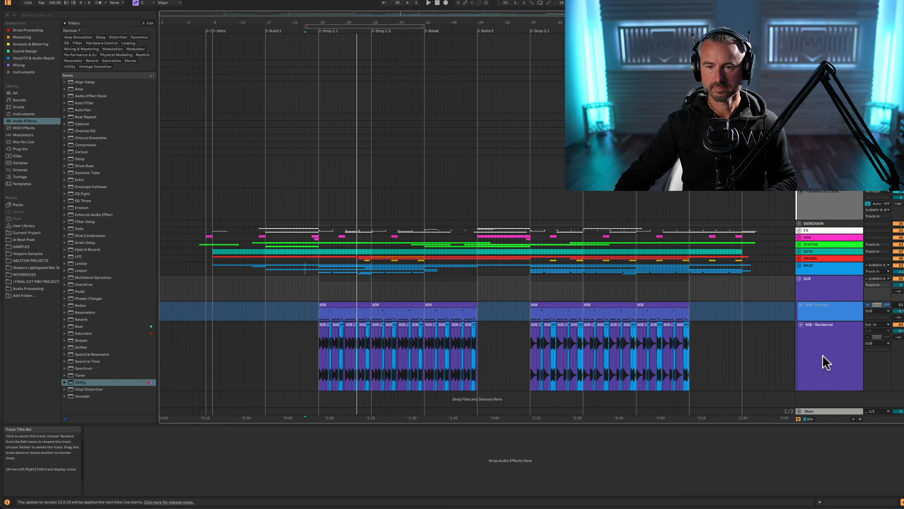
left_click(827, 361)
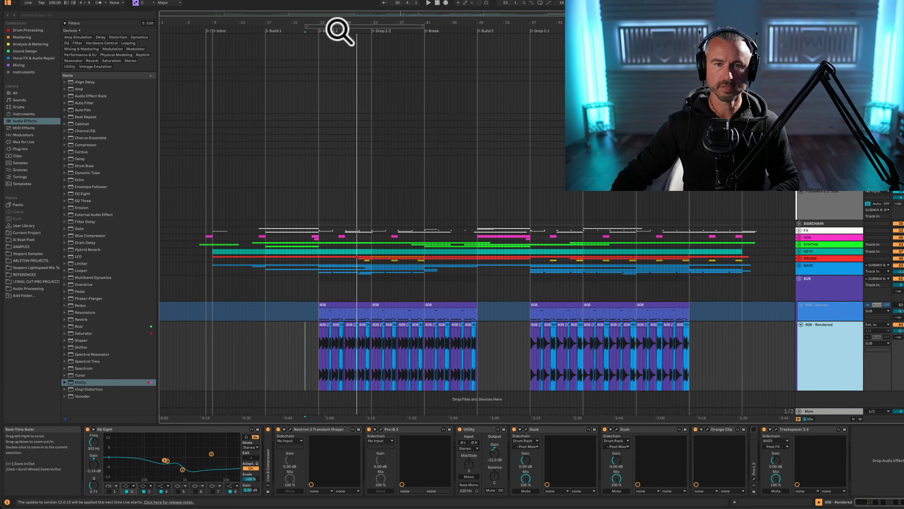
Zoom into bars 20–37 of Drop 1.1 and select a short 808 (Freeze) clip
left_click_drag(334, 30, 335, 76)
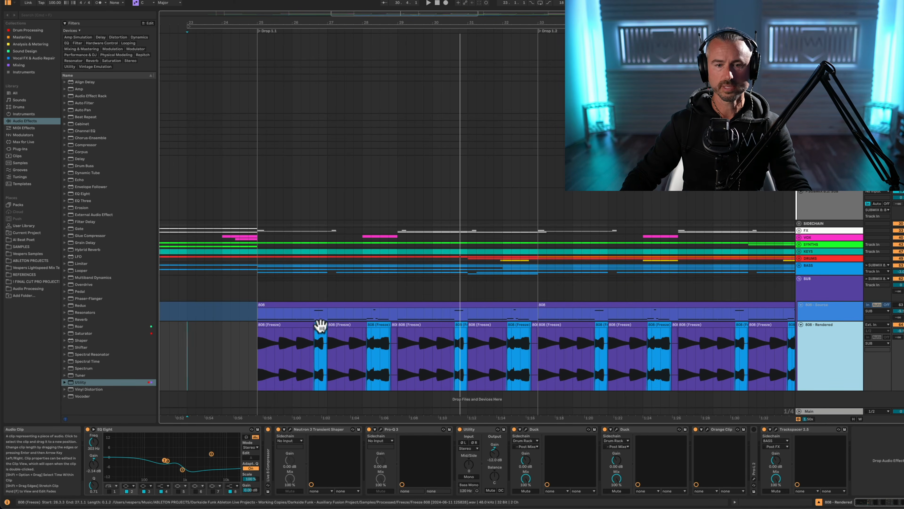
left_click(379, 324)
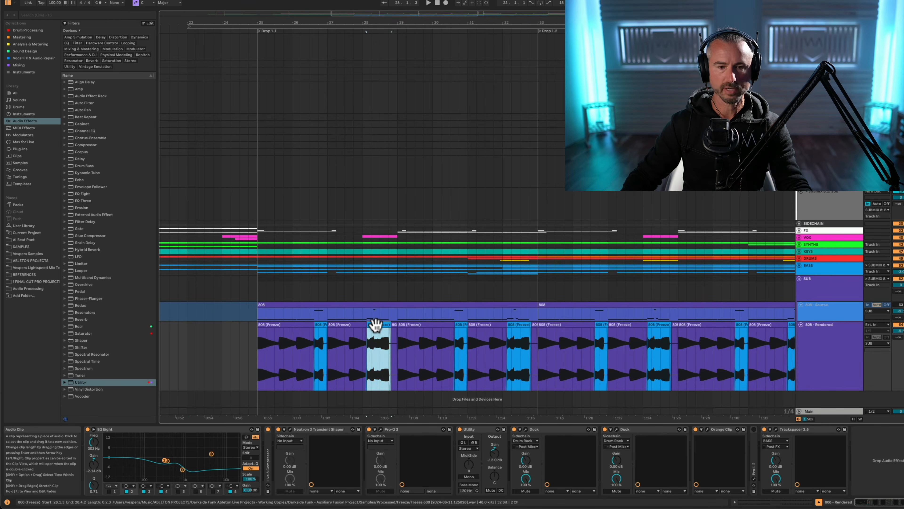
Open the 808 (Freeze) clip's sample details and enlarge the arrangement area above them
double_click(379, 332)
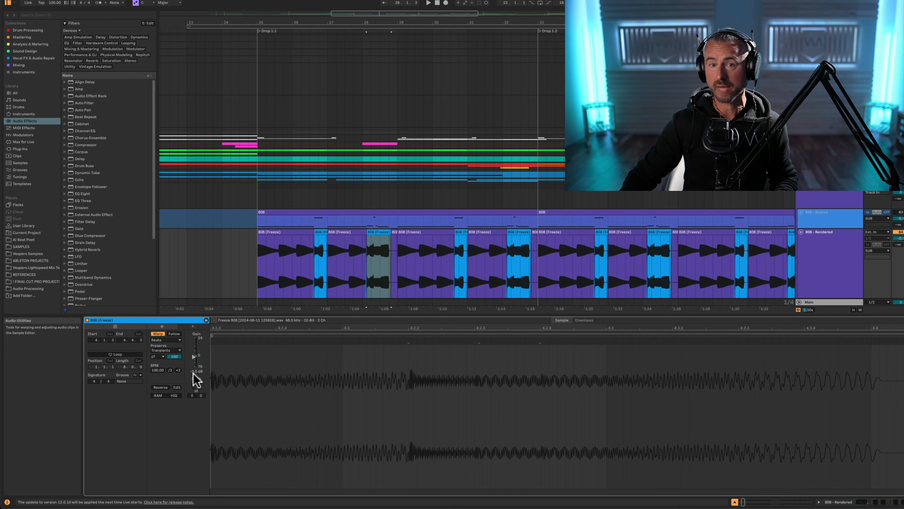
left_click(376, 250)
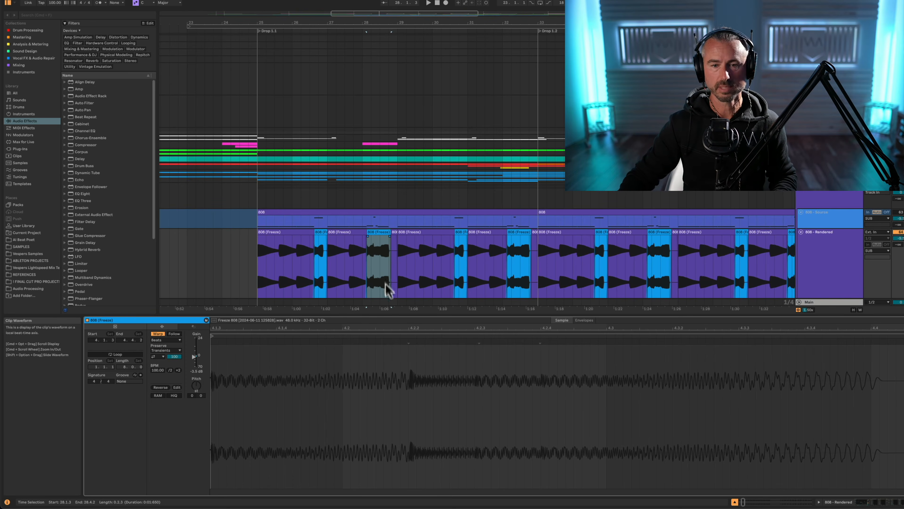
left_click_drag(392, 315, 393, 385)
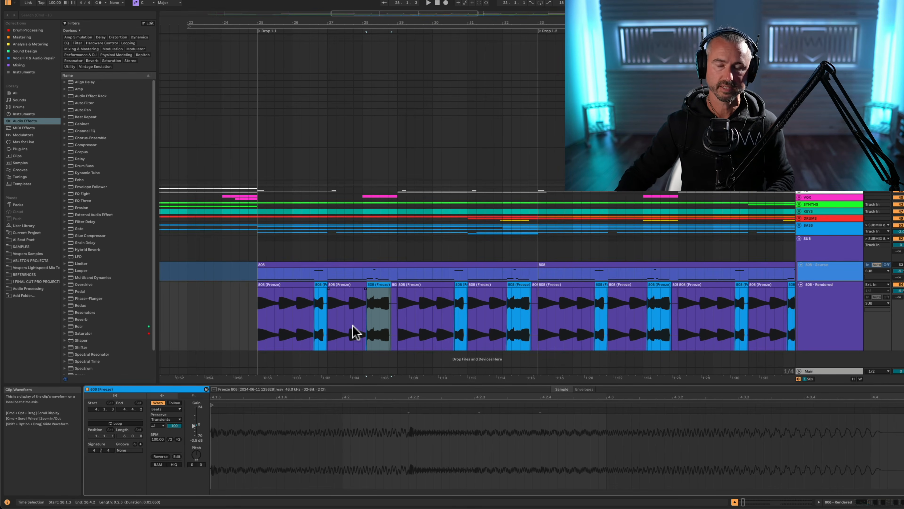
Try extending the first 808 (Freeze) clip to about bar 29, then undo it
left_click(300, 289)
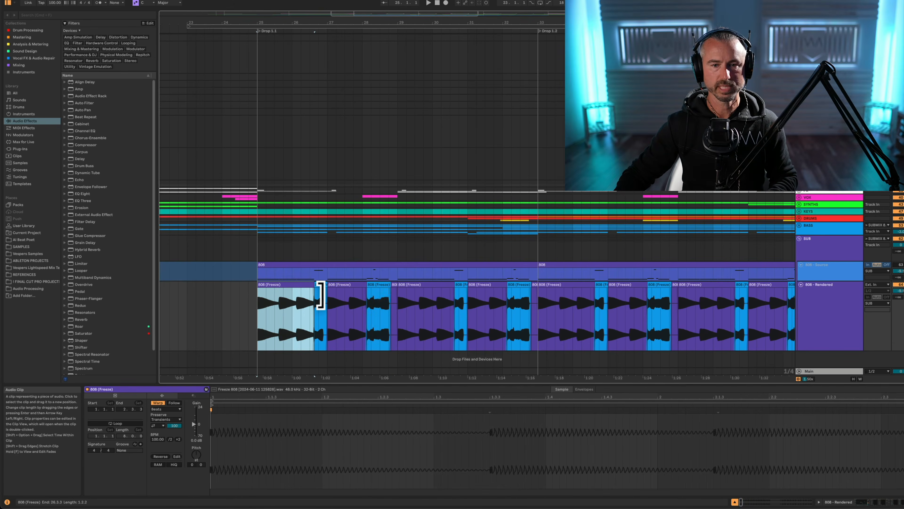
left_click_drag(319, 295, 419, 292)
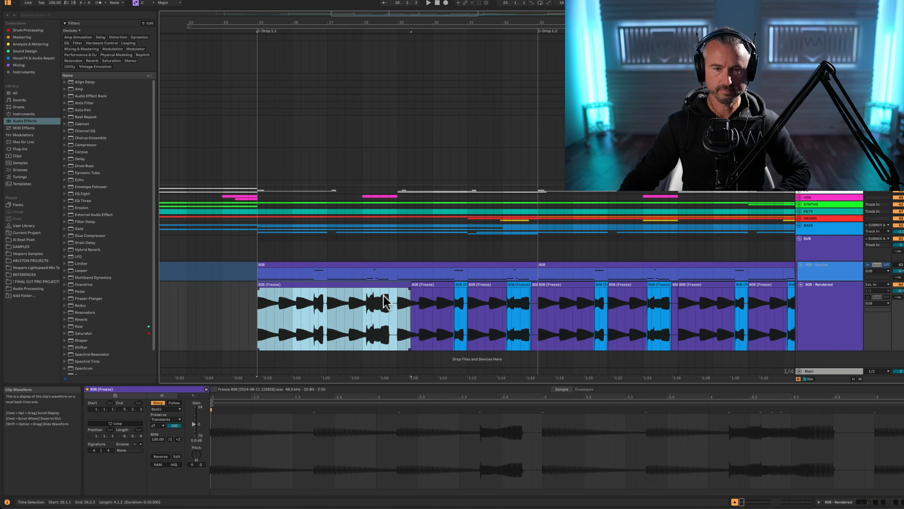
key("super+z")
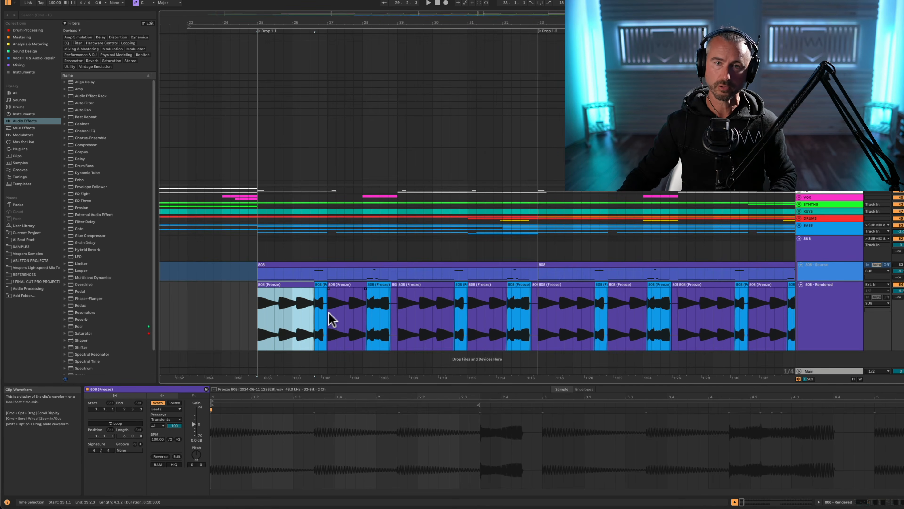
left_click(815, 306)
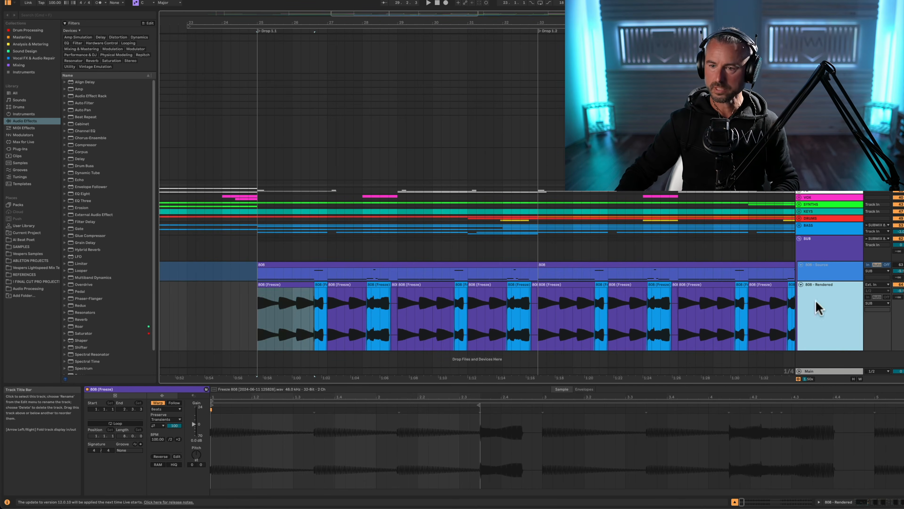
Fold 808 - Rendered and make the 808 - Source track taller to show its F1 MIDI notes
left_click(801, 285)
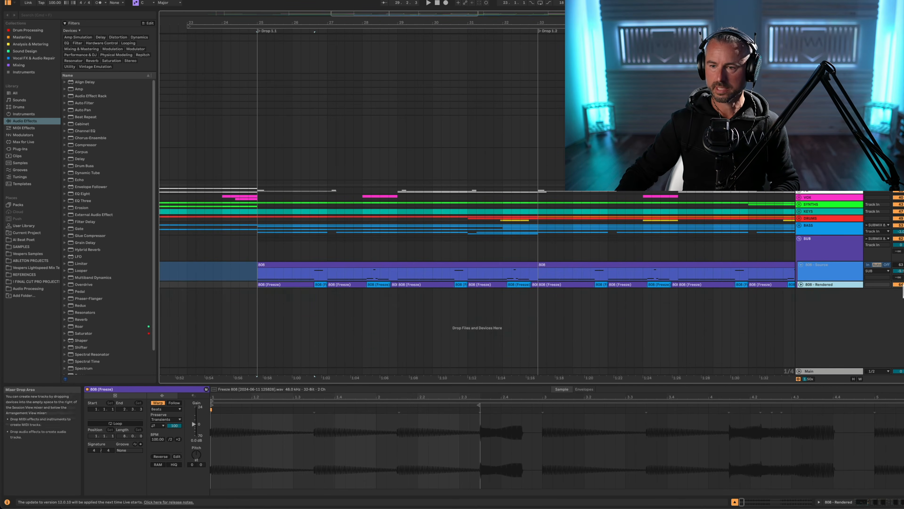
left_click(847, 273)
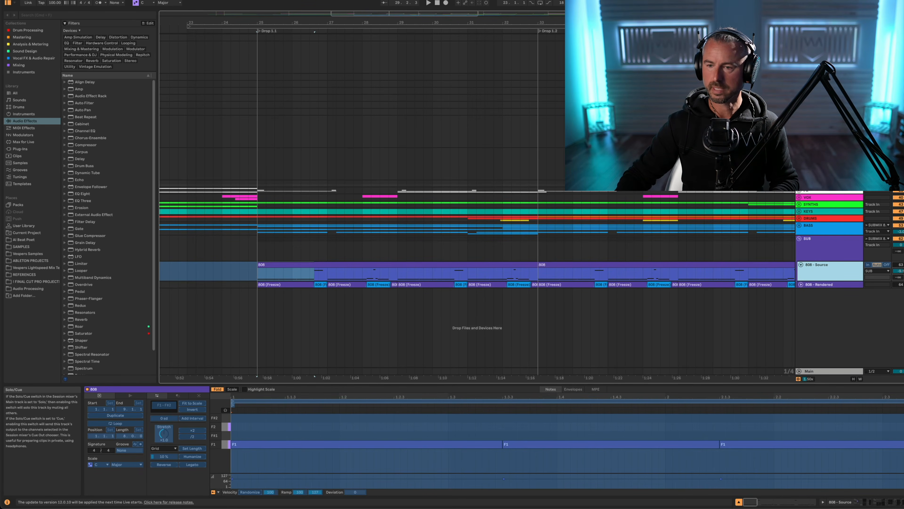
left_click(800, 264)
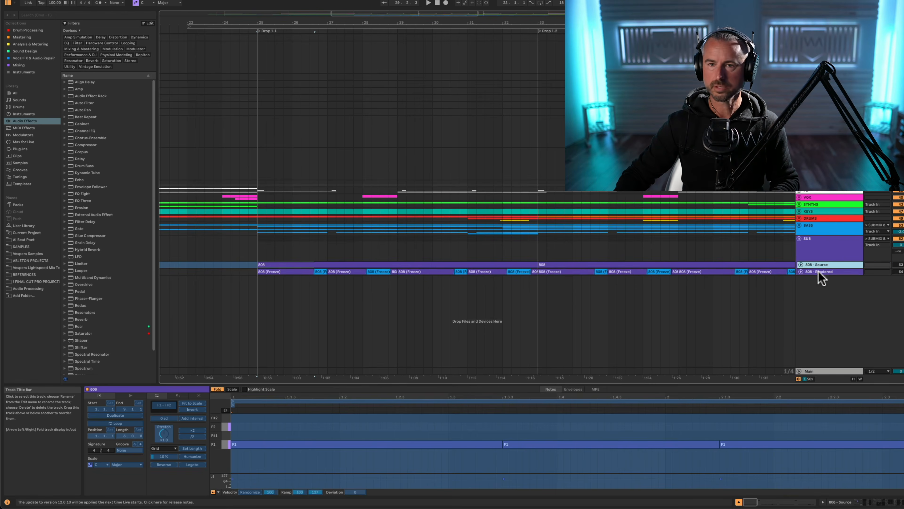
left_click(800, 265)
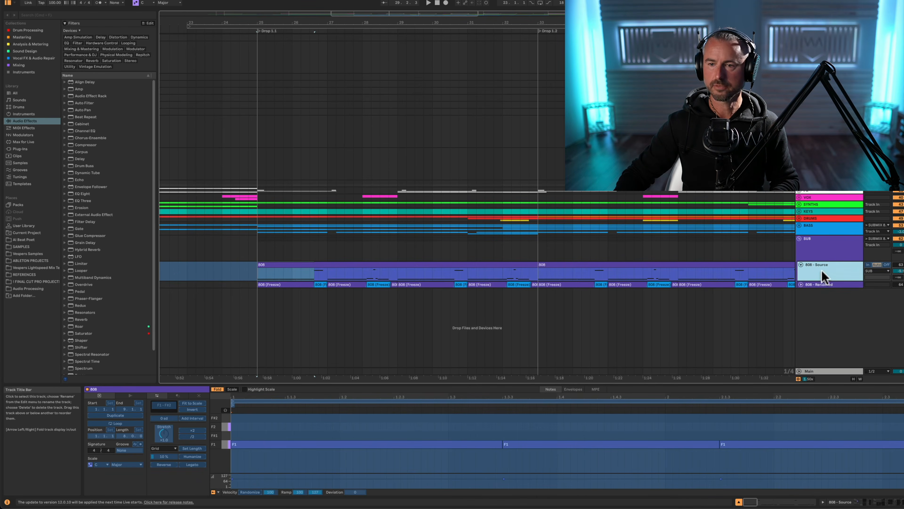
right_click(821, 272)
left_click(851, 319)
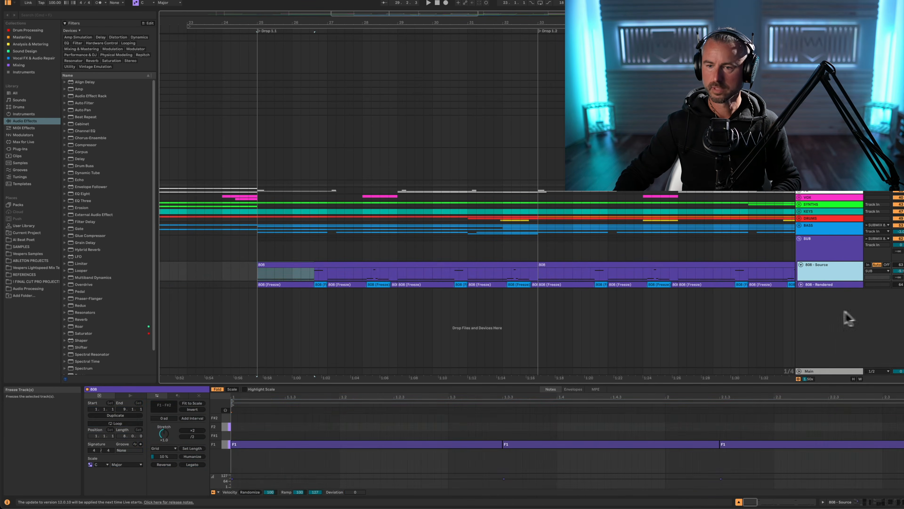
left_click_drag(825, 284, 824, 303)
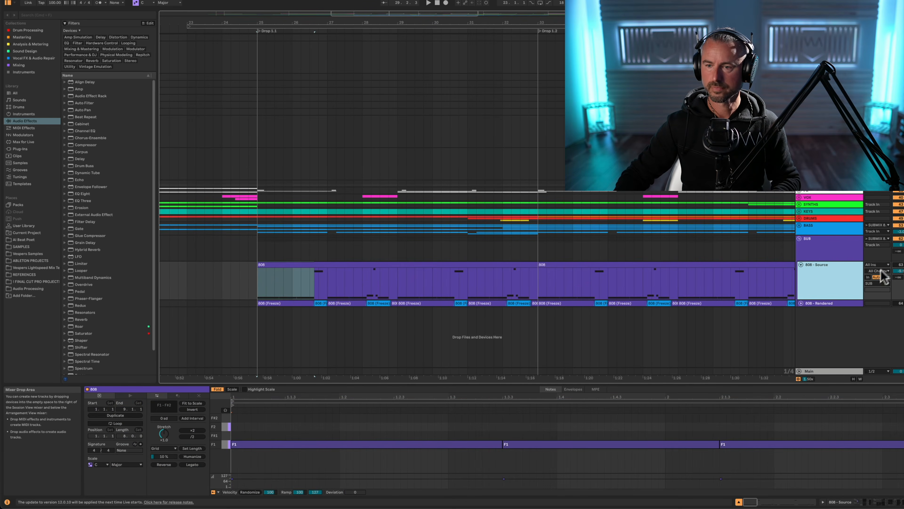
Play the 808 from Drop 1.1, restarting from bar 25
key("space")
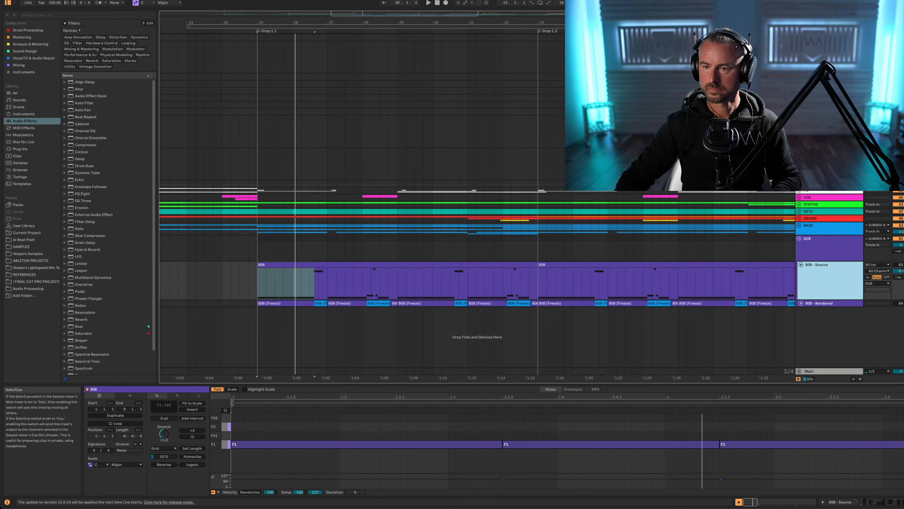
key("space")
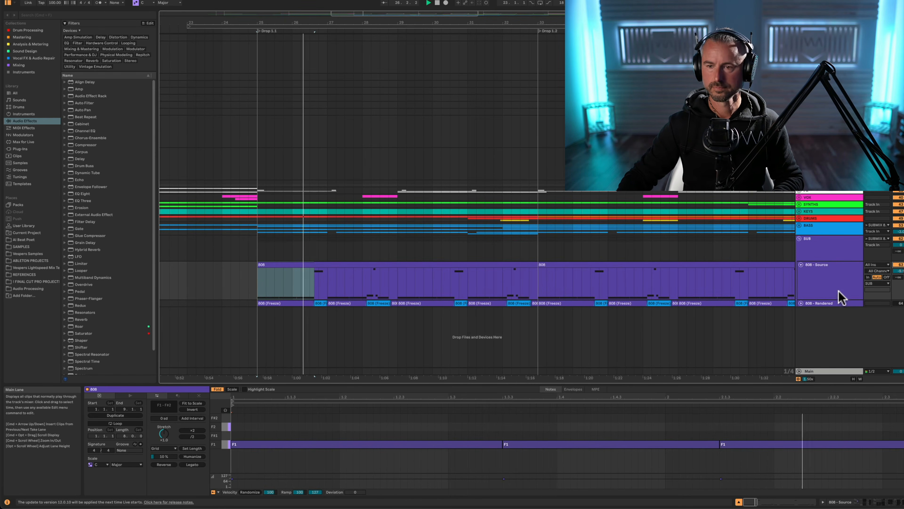
left_click(829, 284)
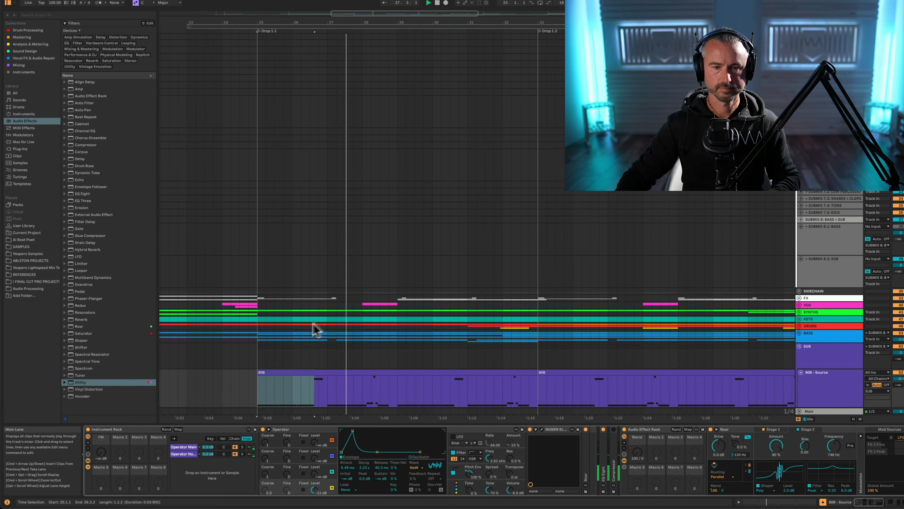
Stop playback, show the Instrument Rack's Operator Main chain, and reveal the frozen 808 - Rendered track
key("space")
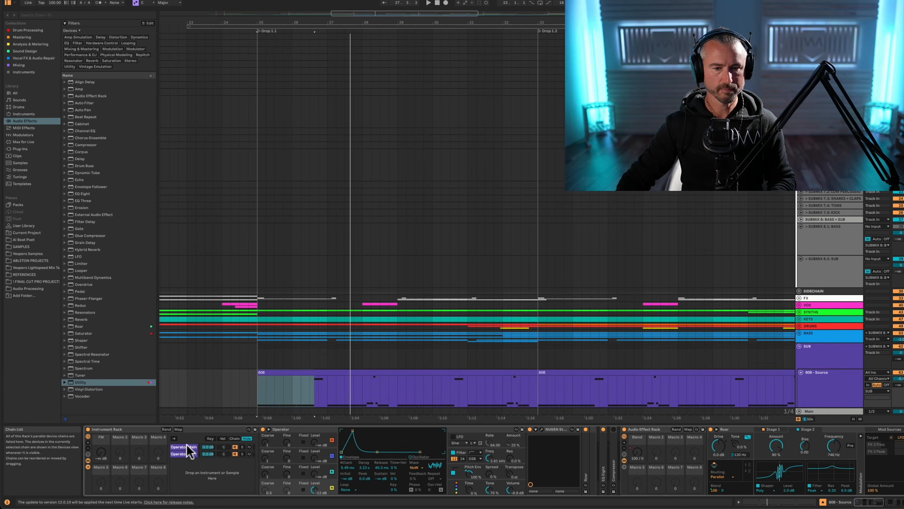
left_click(200, 446)
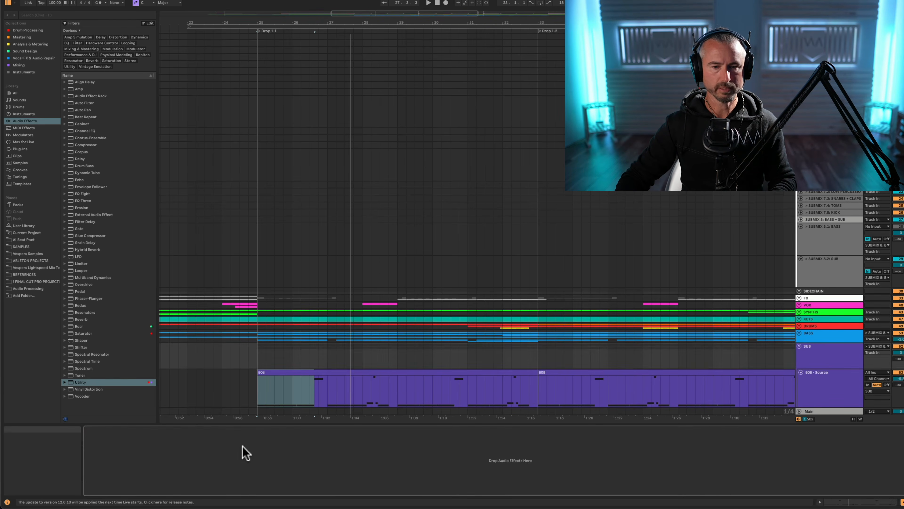
key("space")
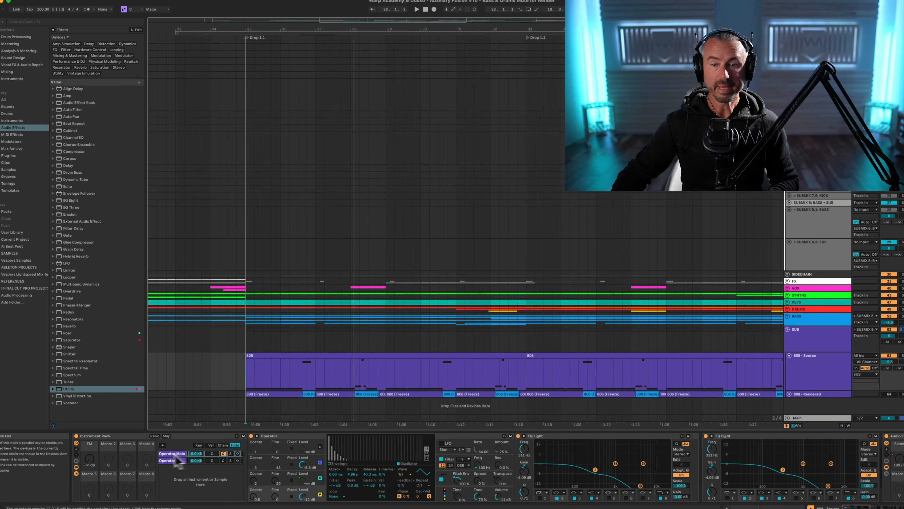
Select Trackspacer and both Duck devices in the 808 chain, then bypass Pro-Q 3
scroll(480, 452, "right", 10)
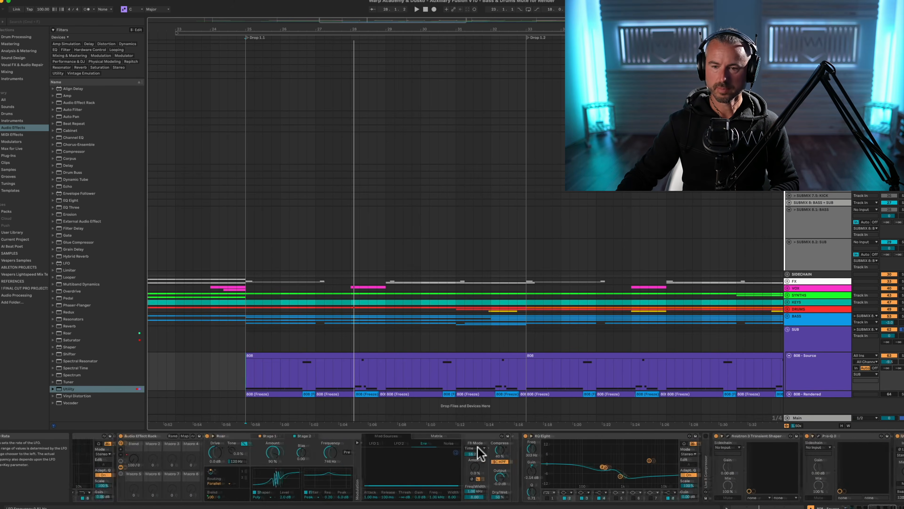
scroll(477, 447, "right", 5)
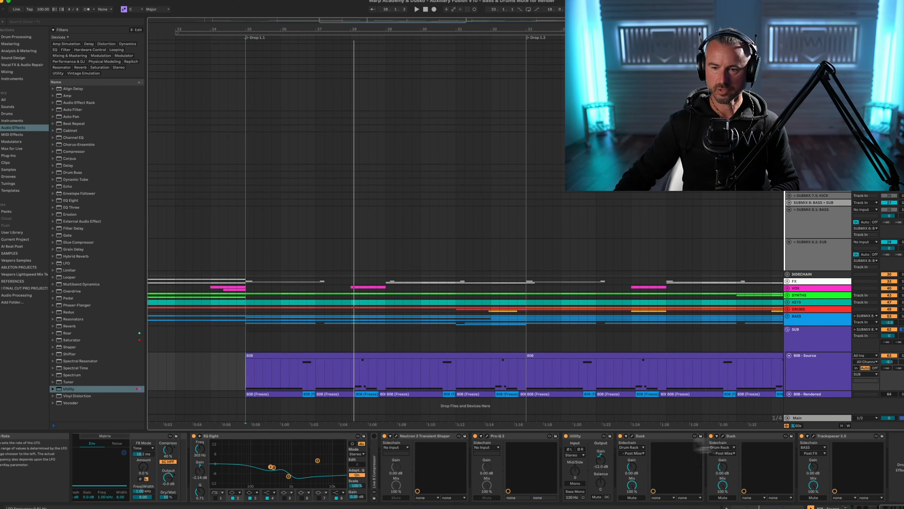
left_click(850, 435)
left_click(653, 434, "shift")
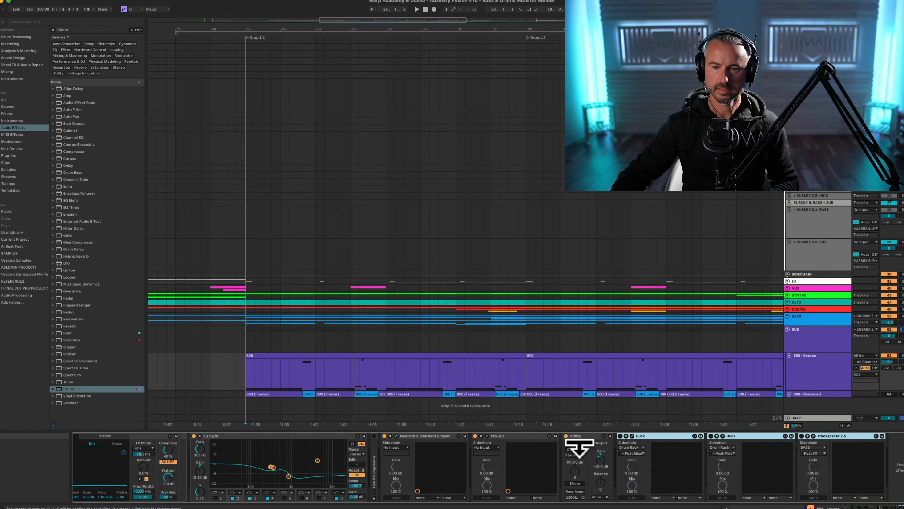
left_click(475, 435)
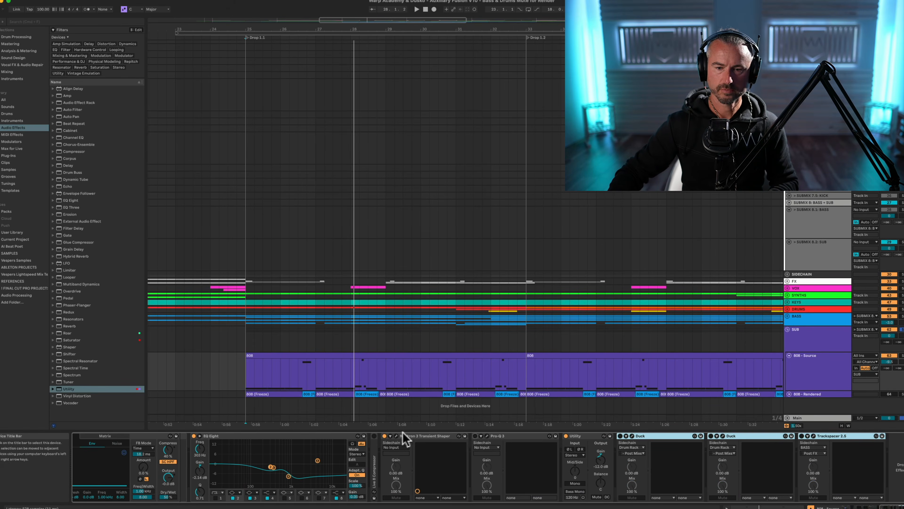
Bypass the Roar Audio Effect Rack and both EQ Eight devices
scroll(349, 442, "left", 5)
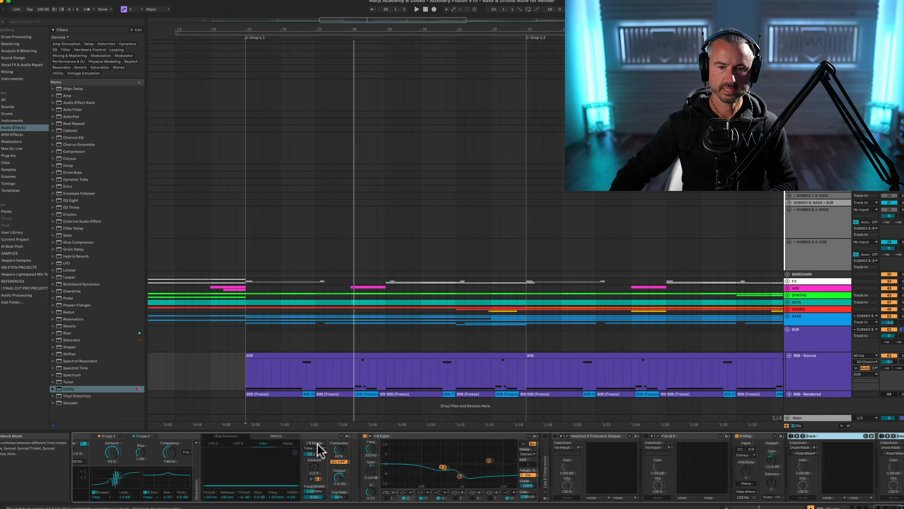
scroll(368, 440, "left", 10)
scroll(367, 435, "left", 6)
left_click(663, 436)
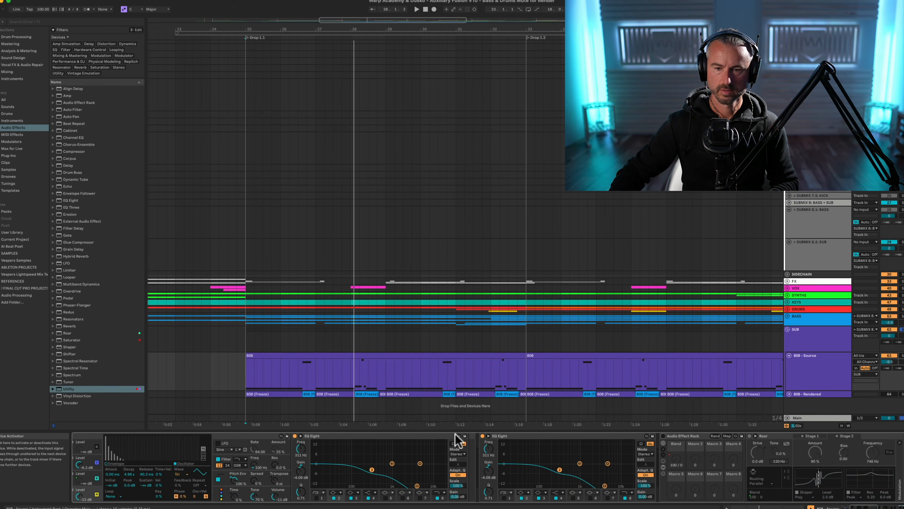
left_click(483, 435)
left_click(295, 436)
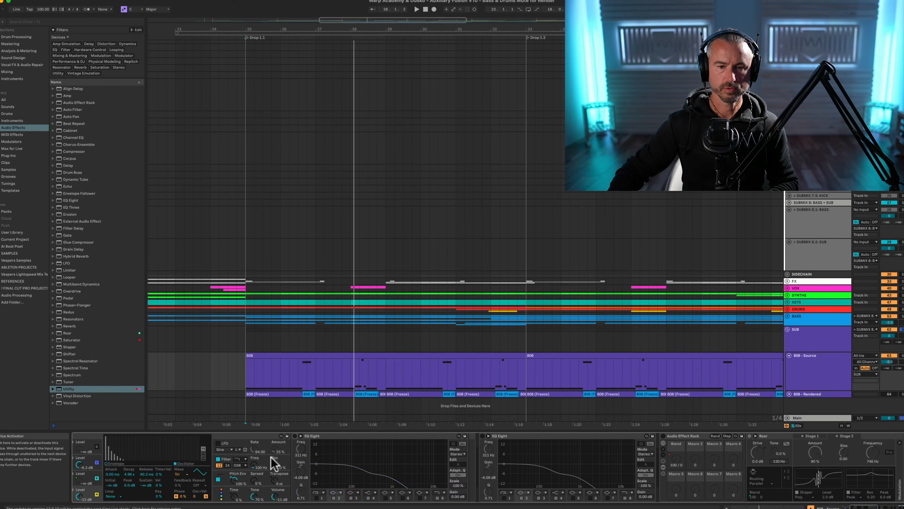
scroll(269, 464, "left", 6)
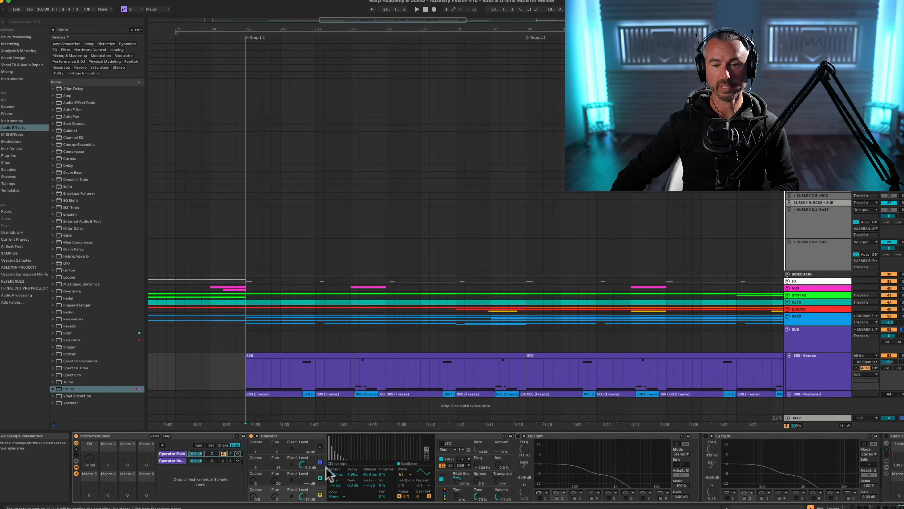
Play the dry 808 and inspect Operator's oscillator B harmonics
key("space")
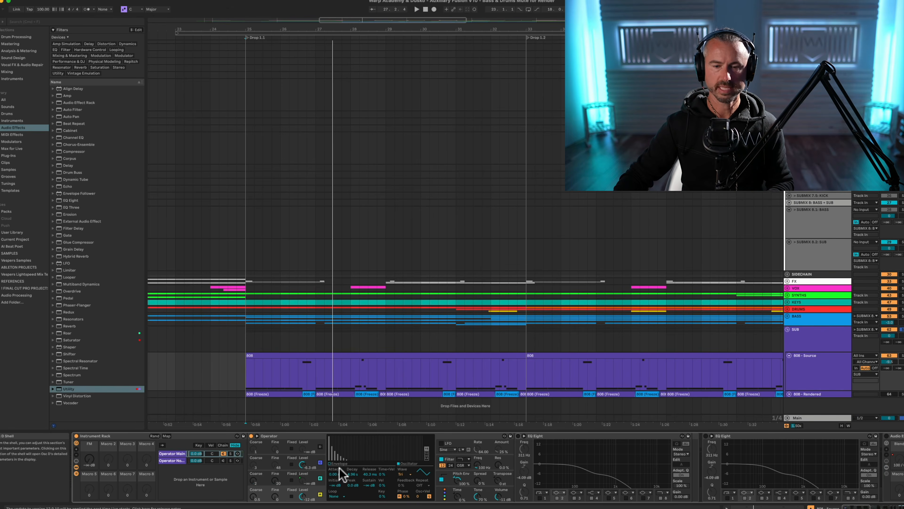
left_click(317, 474)
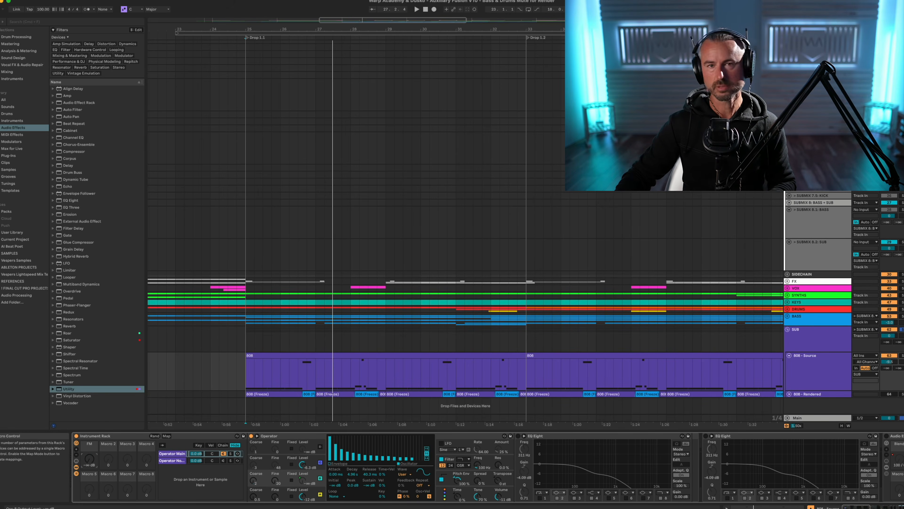
key("space")
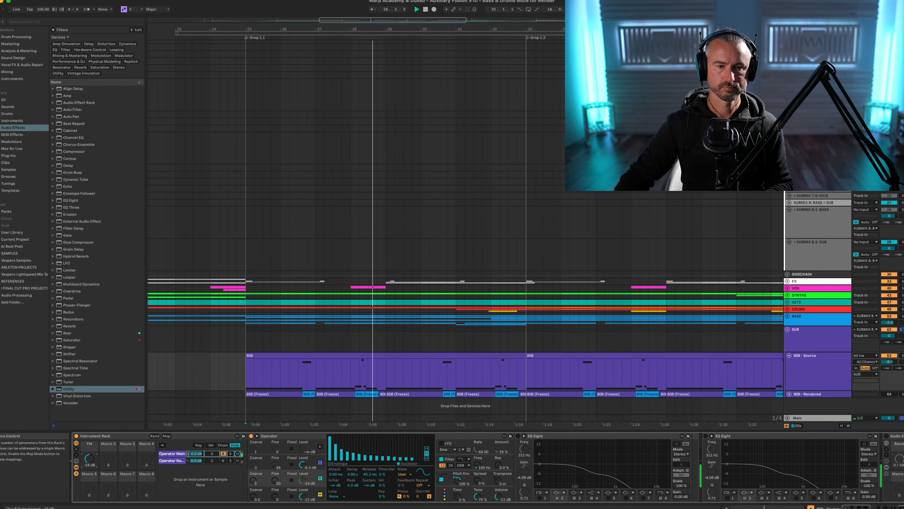
key("space")
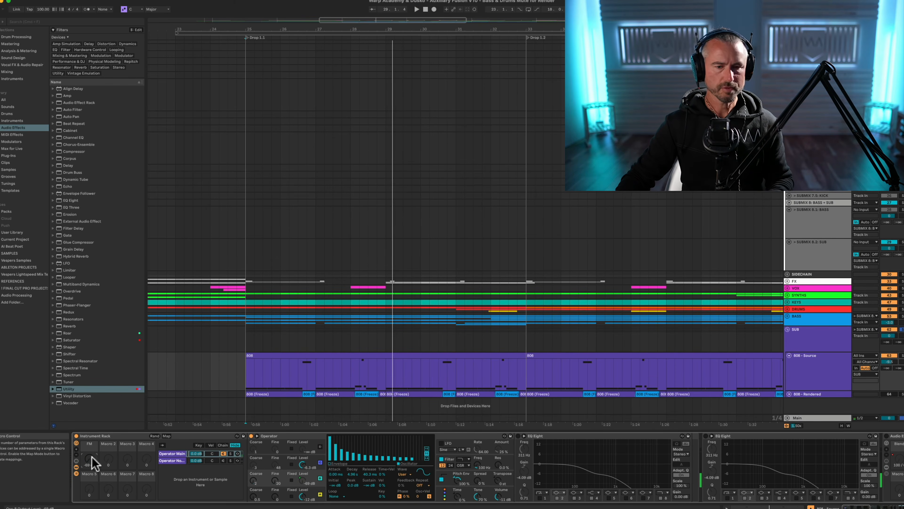
Turn the FM macro down to -∞ dB and switch both EQ Eights back on
left_click_drag(89, 459, 89, 468)
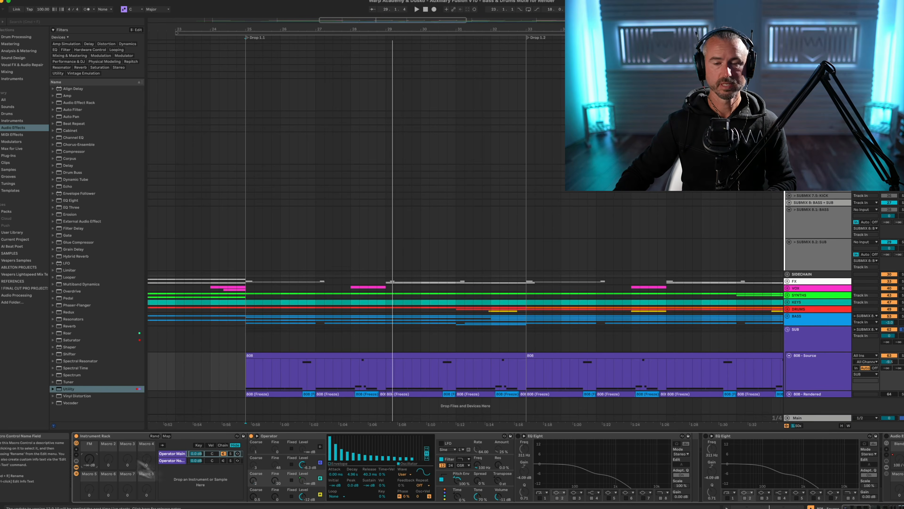
left_click(518, 435)
left_click(706, 435)
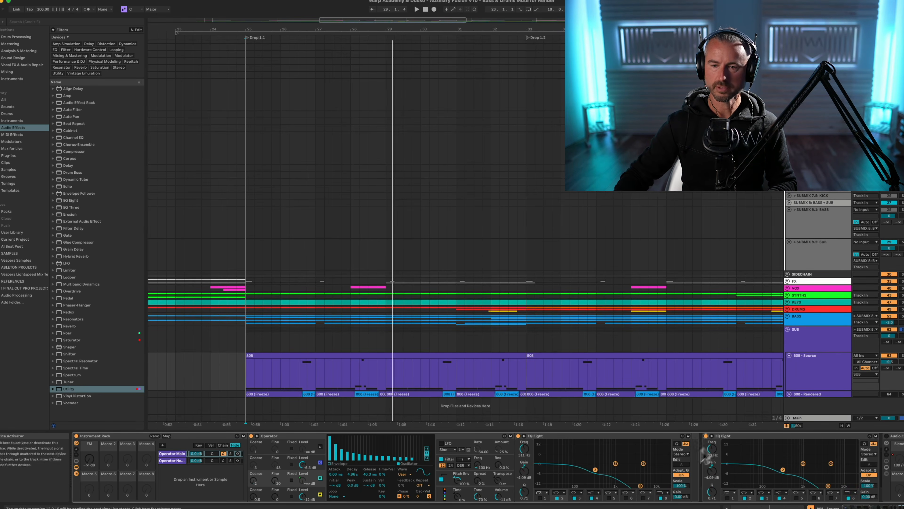
Scroll to the Audio Effect Rack holding Roar and play the drop through it
scroll(690, 458, "right", 5)
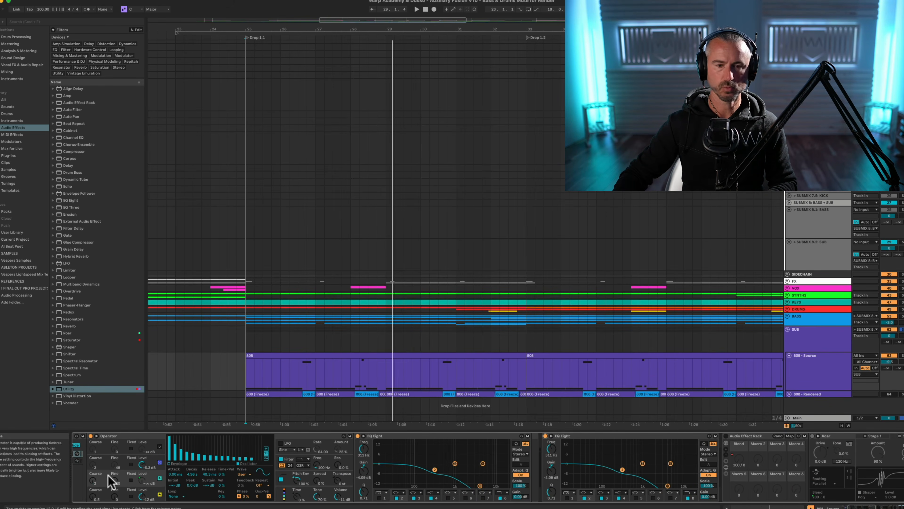
scroll(110, 479, "left", 3)
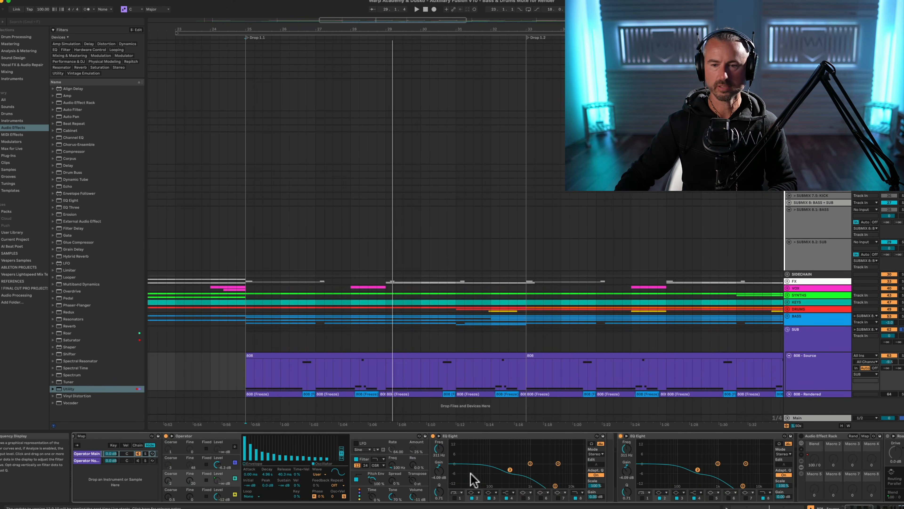
scroll(473, 479, "right", 4)
scroll(476, 479, "right", 6)
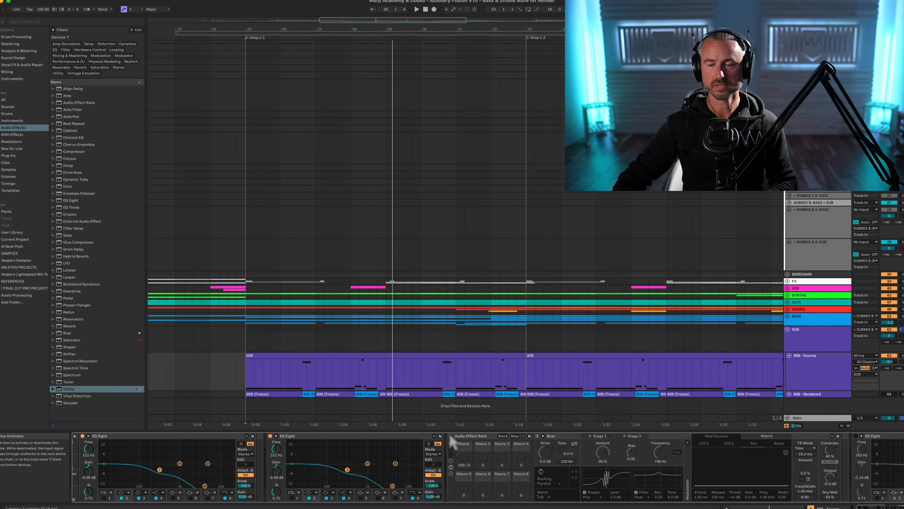
scroll(451, 442, "right", 5)
scroll(443, 441, "right", 1)
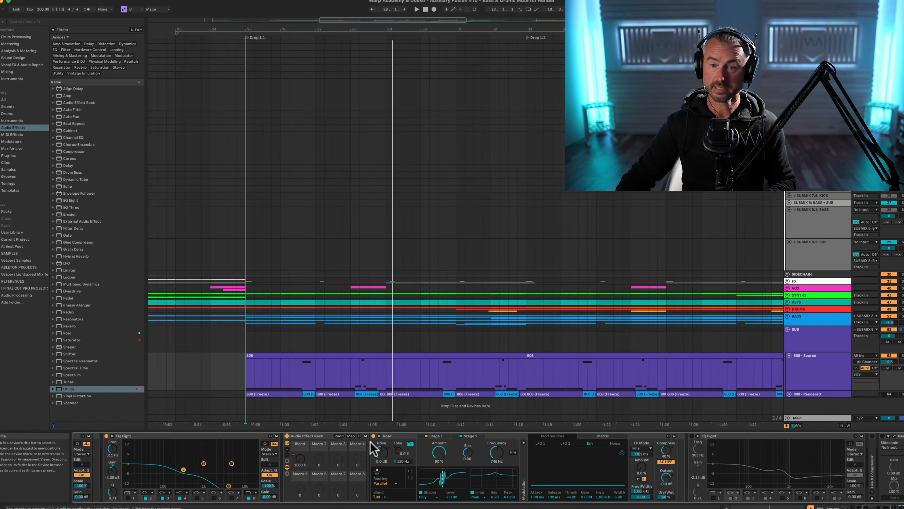
key("space")
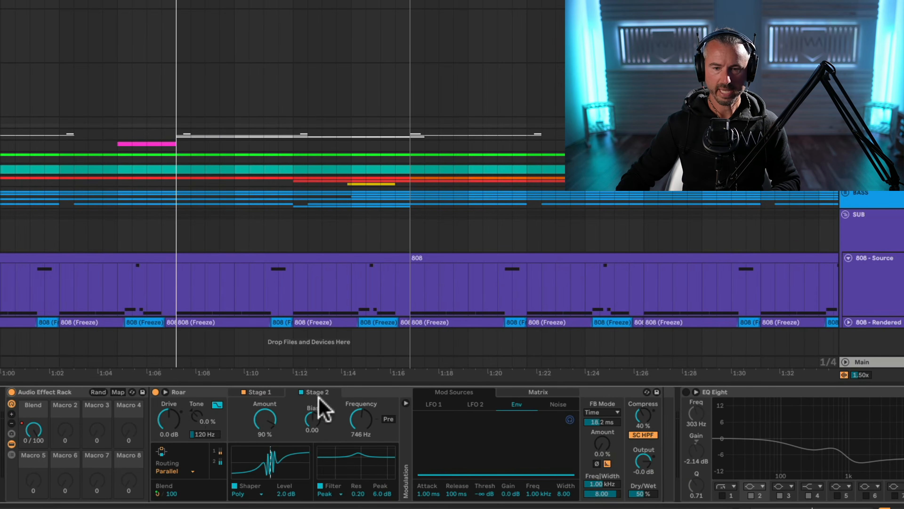
Compare Roar's Stage 1 and Stage 2 settings, ending back on Stage 1
left_click(263, 392)
left_click(318, 392)
left_click(269, 392)
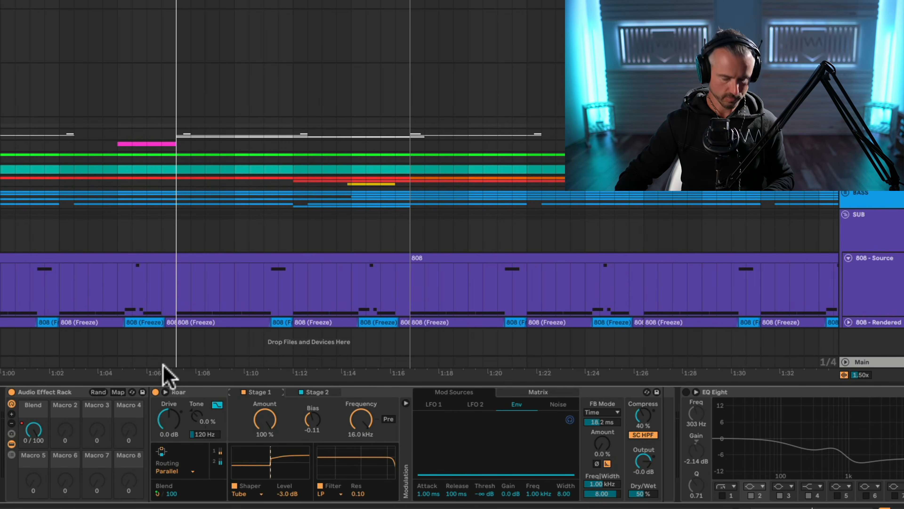
Play the drop with automation shown, then view Roar's matrix: envelope to filter 2 frequency 100, peak 80
key("a")
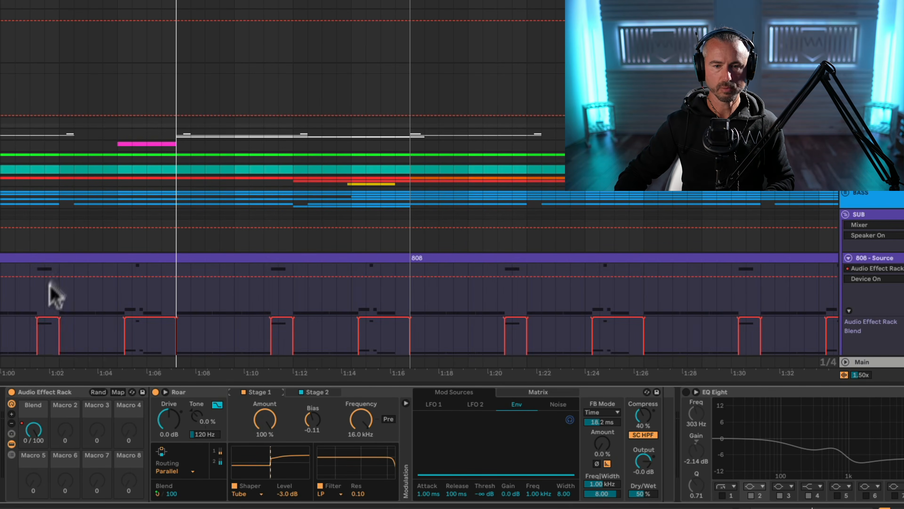
scroll(67, 281, "down", 3)
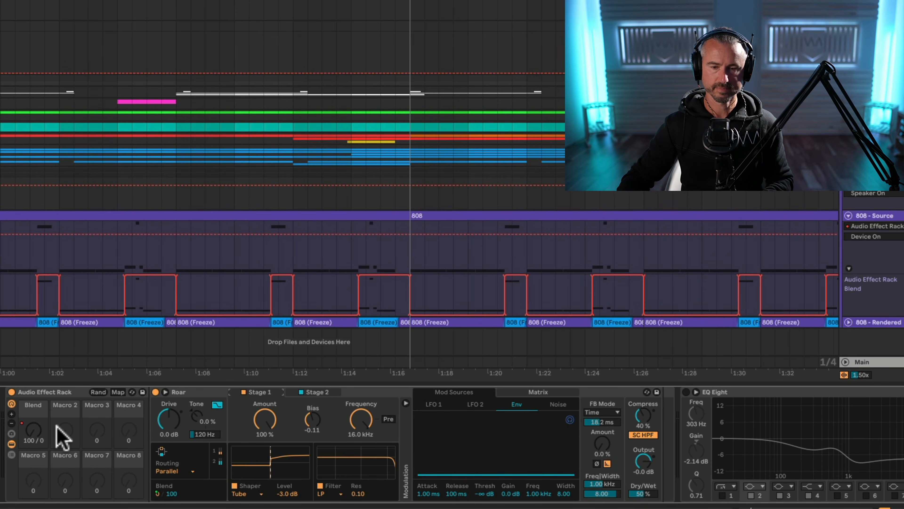
key("space")
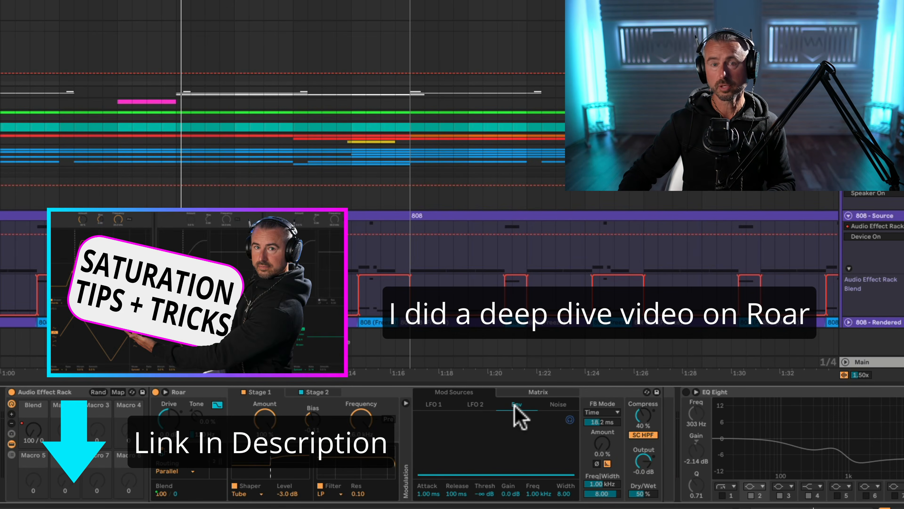
key("space")
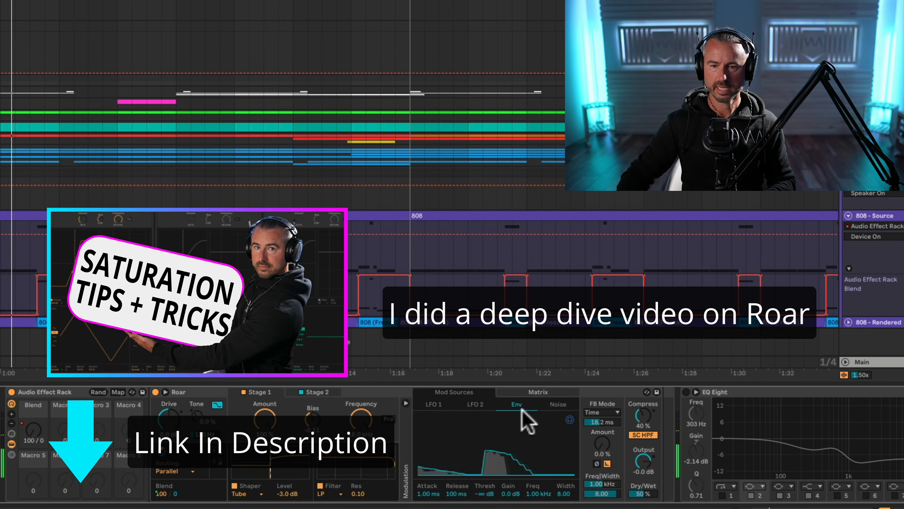
left_click(539, 392)
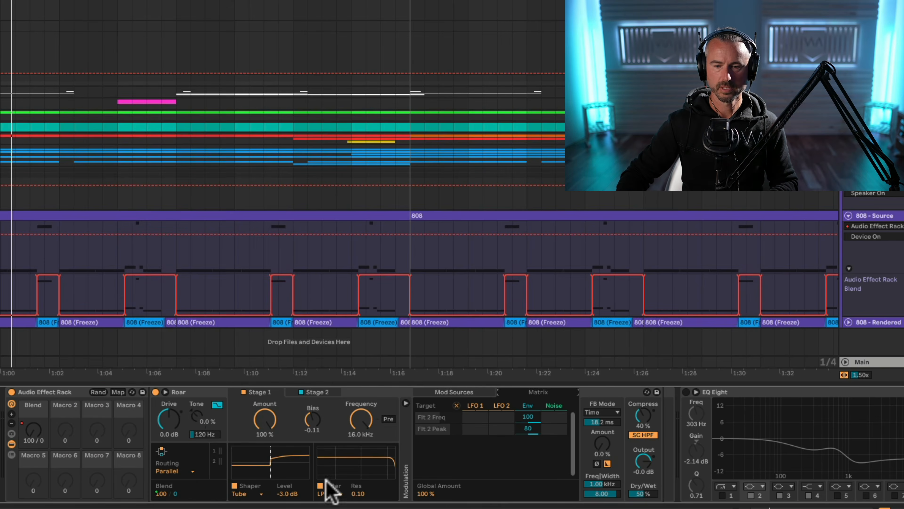
Enable the Peak filter (746 Hz, resonance 0.20, 6.0 dB) on Roar's Poly shaper stage during playback
left_click(316, 392)
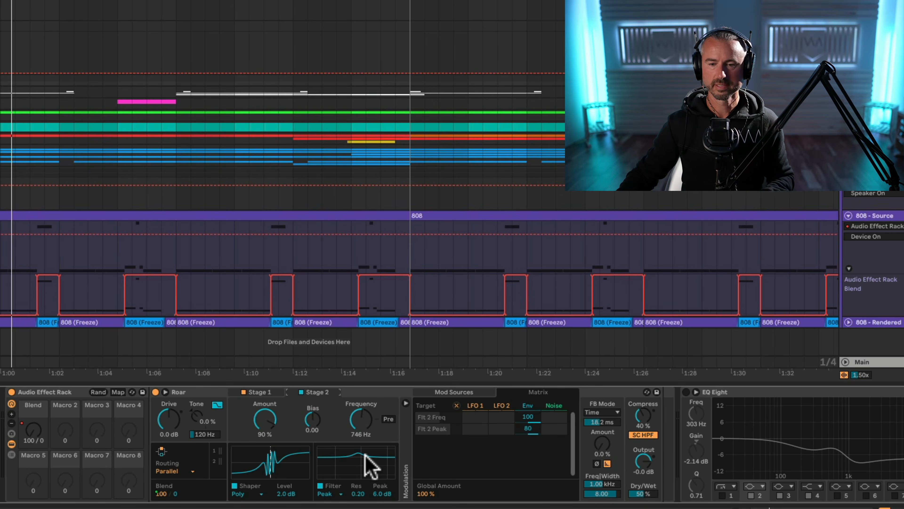
key("space")
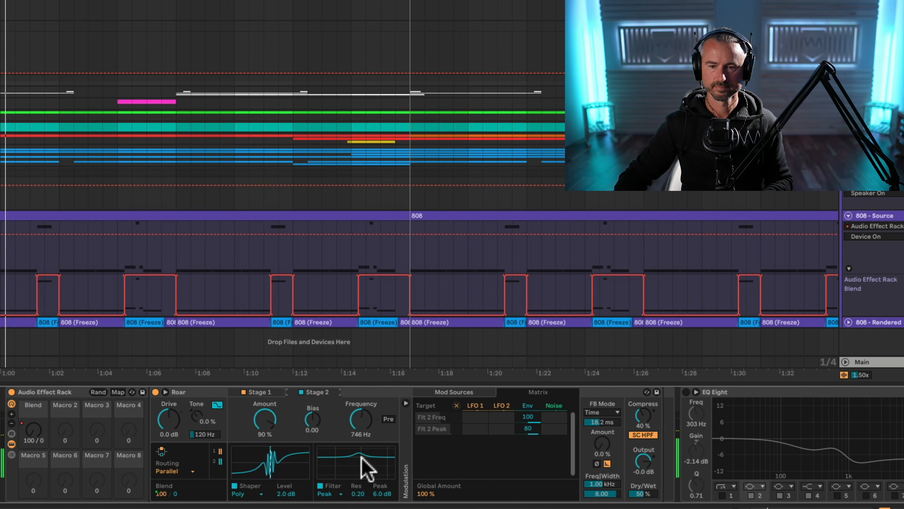
left_click(320, 485)
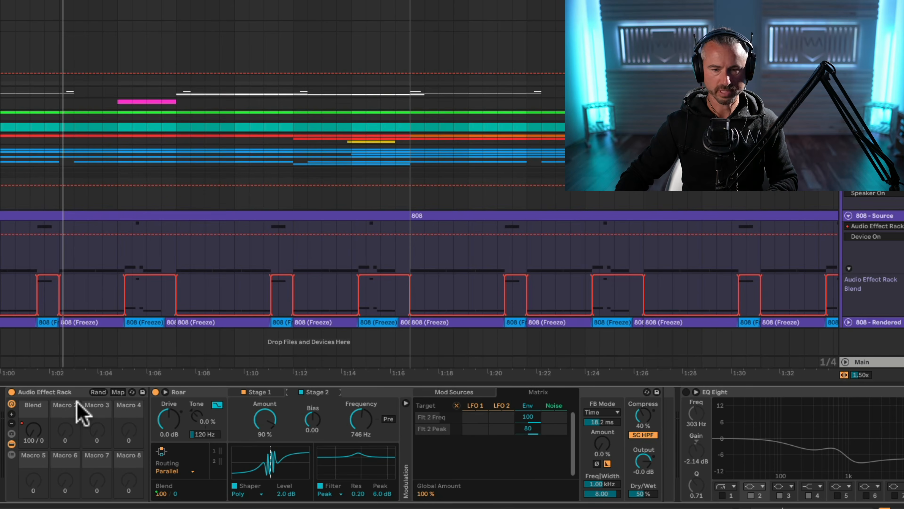
Fold the Audio Effect Rack, switch on EQ Eight, and play the 808 through it
double_click(55, 391)
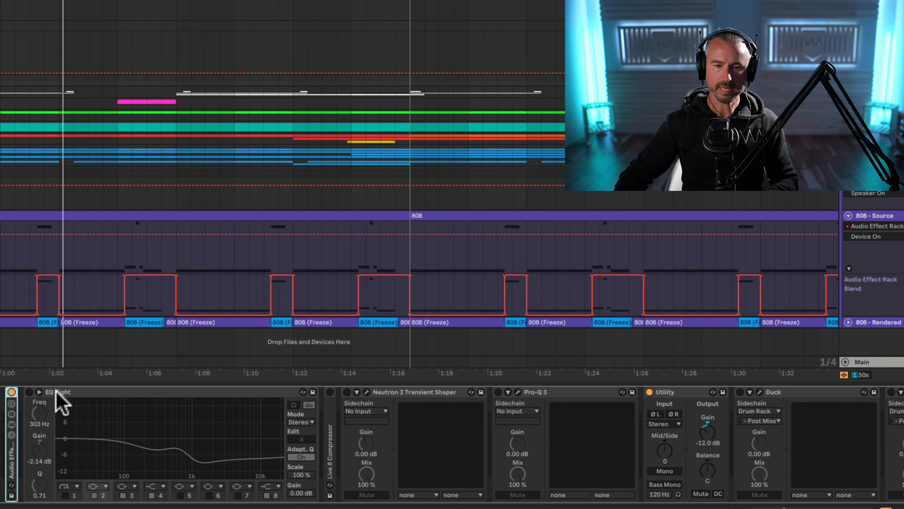
left_click(68, 391)
left_click(29, 392)
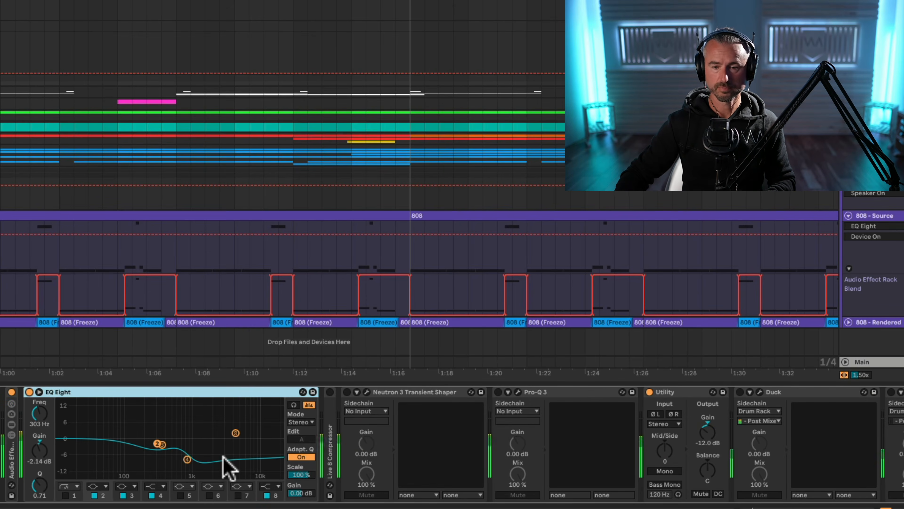
key("space")
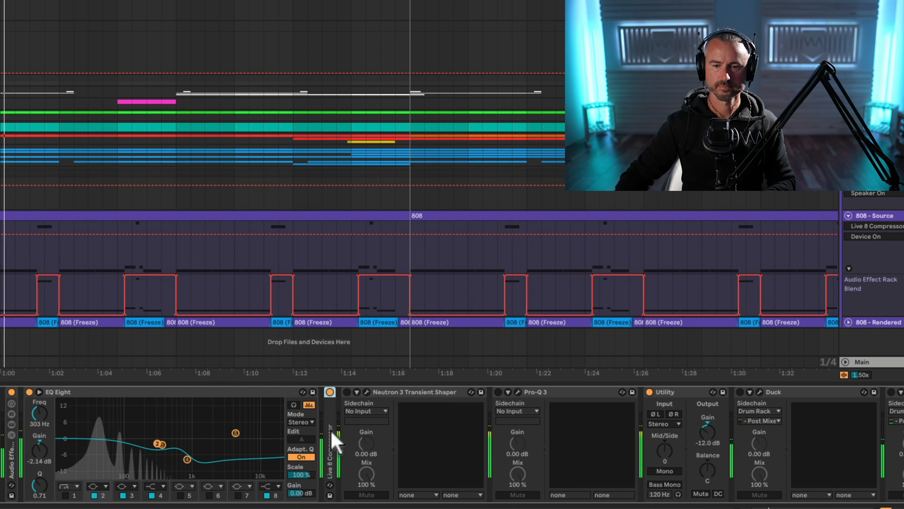
A/B the sidechained Live 8 Compressor (3.82:1) during playback, leaving it on and folded
double_click(330, 446)
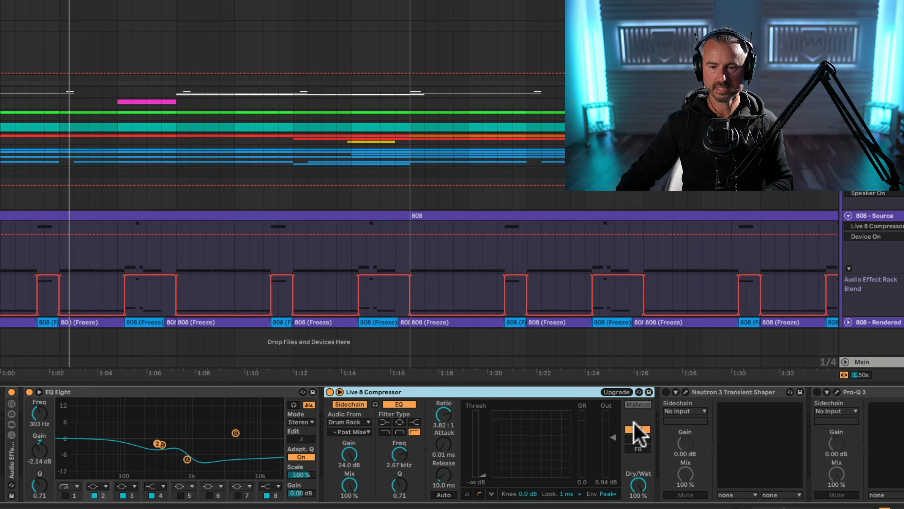
left_click(329, 391)
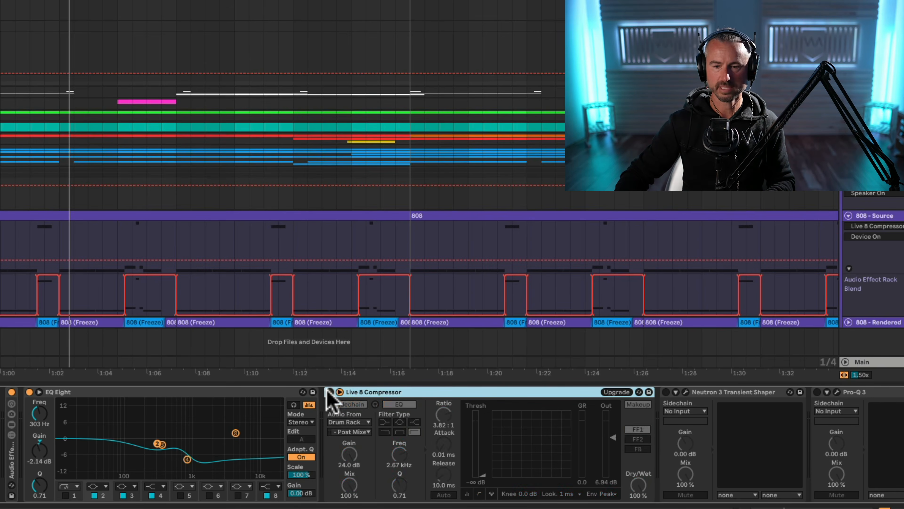
left_click(329, 390)
key("space")
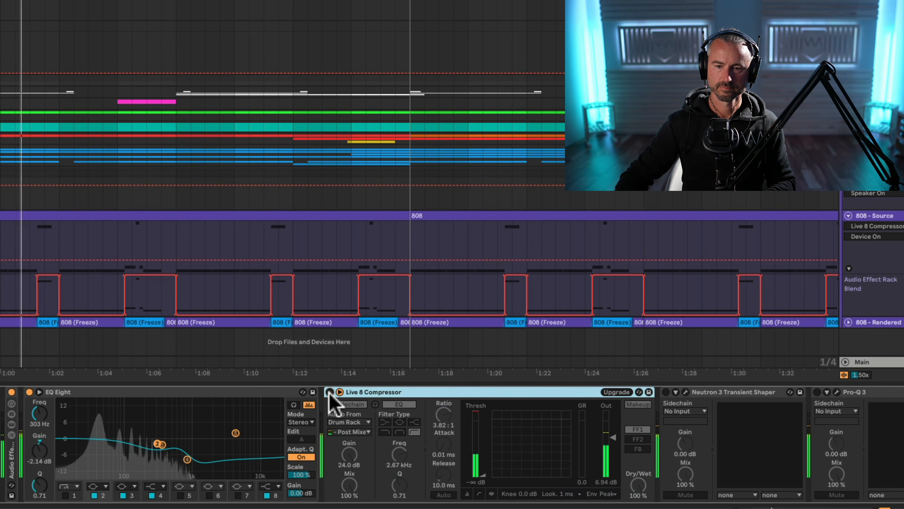
left_click(329, 392)
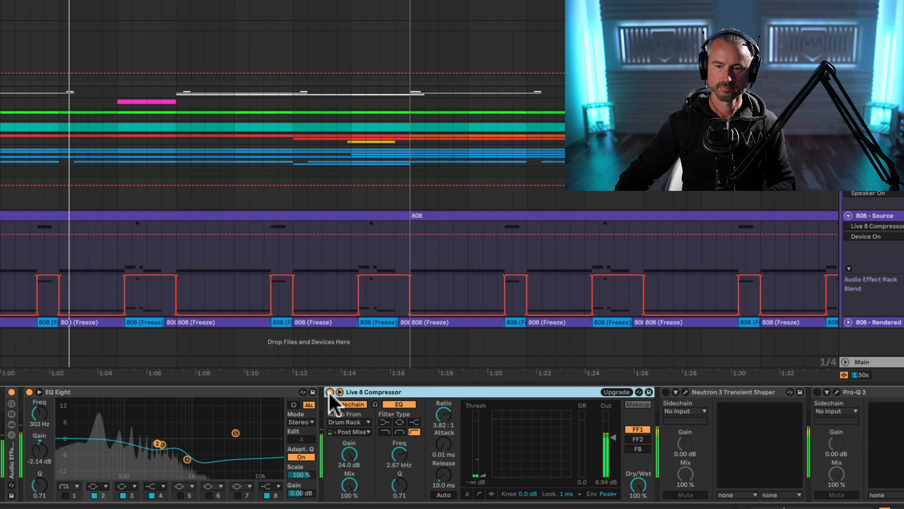
left_click(330, 392)
double_click(405, 392)
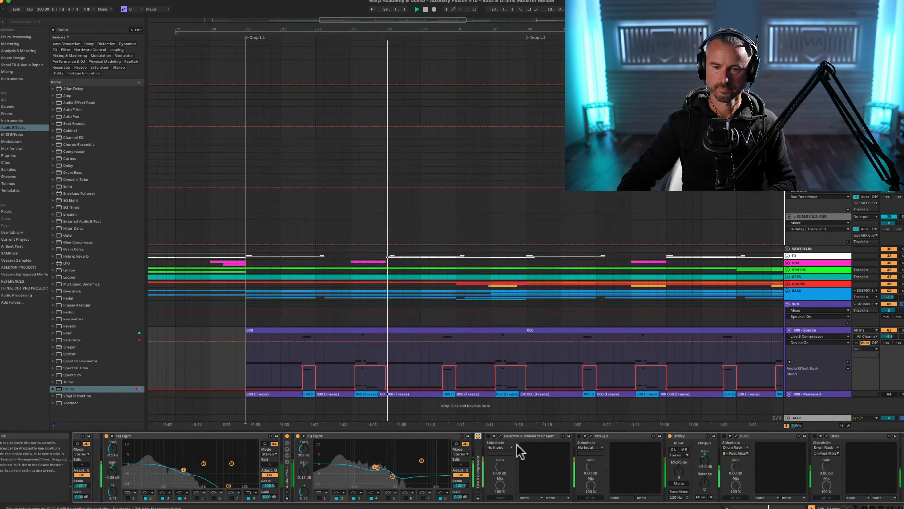
Play the 808 through the Neutron 3 Transient Shaper window, close it, and show Pro-Q 3's window
left_click(376, 395)
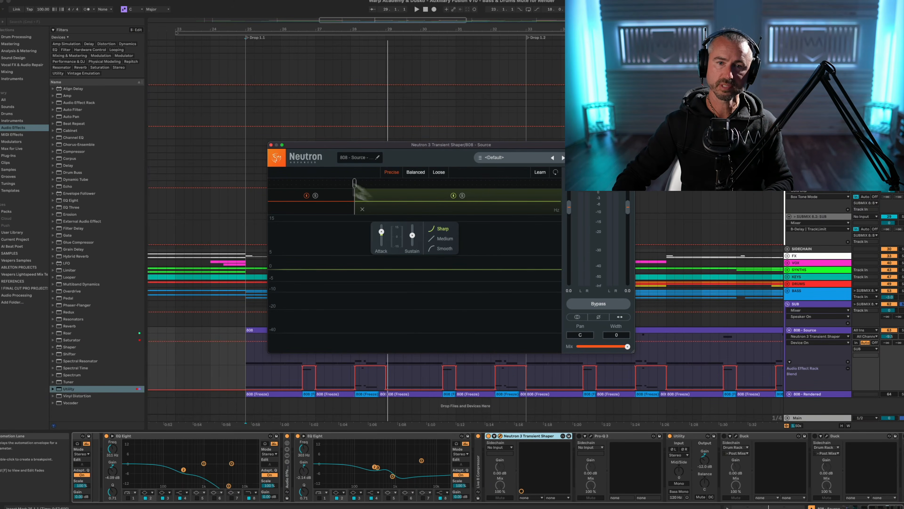
key("space")
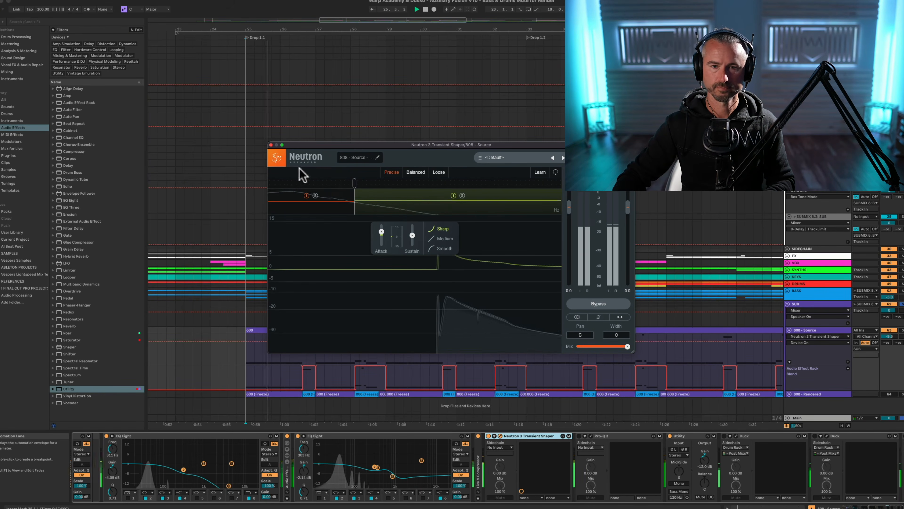
left_click(271, 145)
left_click(592, 439)
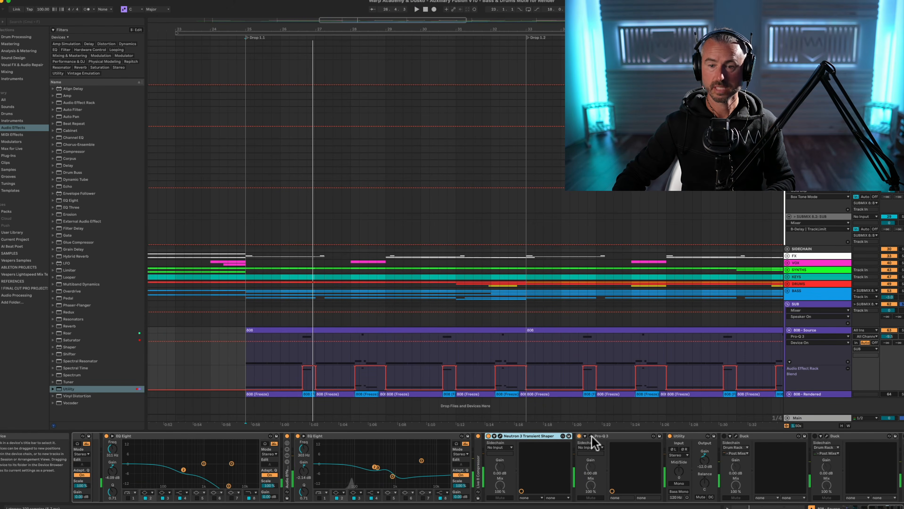
left_click(591, 435)
Read the Pro-Q 3 80 Hz and 120 Hz band values against the playing 808 spectrum, then close it
left_click_drag(479, 184, 485, 73)
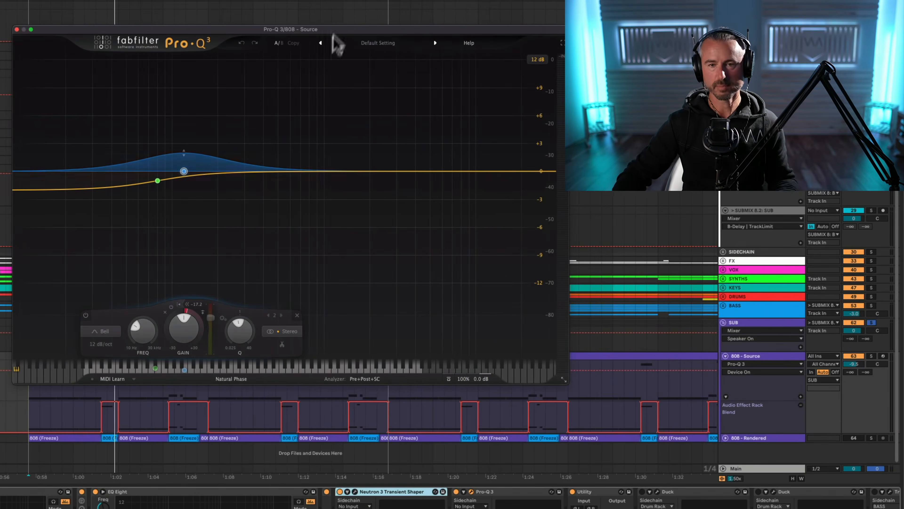
mouse_move(146, 183)
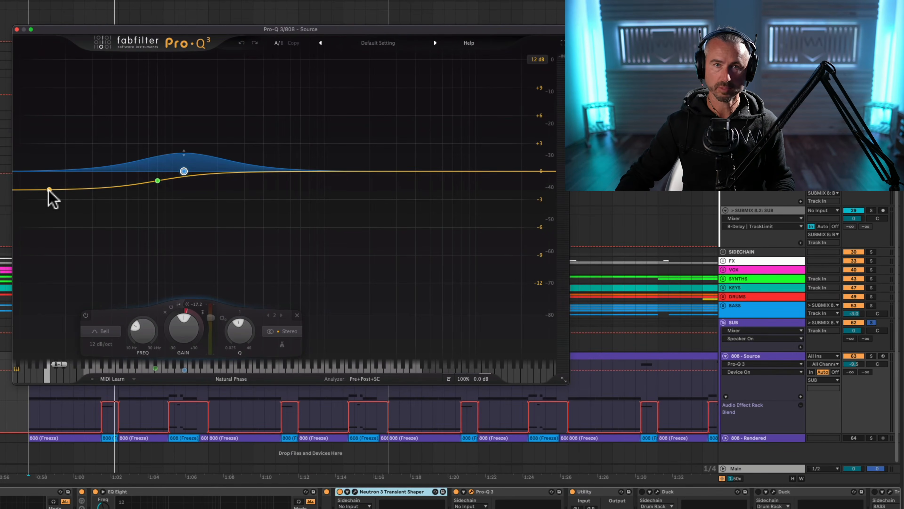
mouse_move(183, 172)
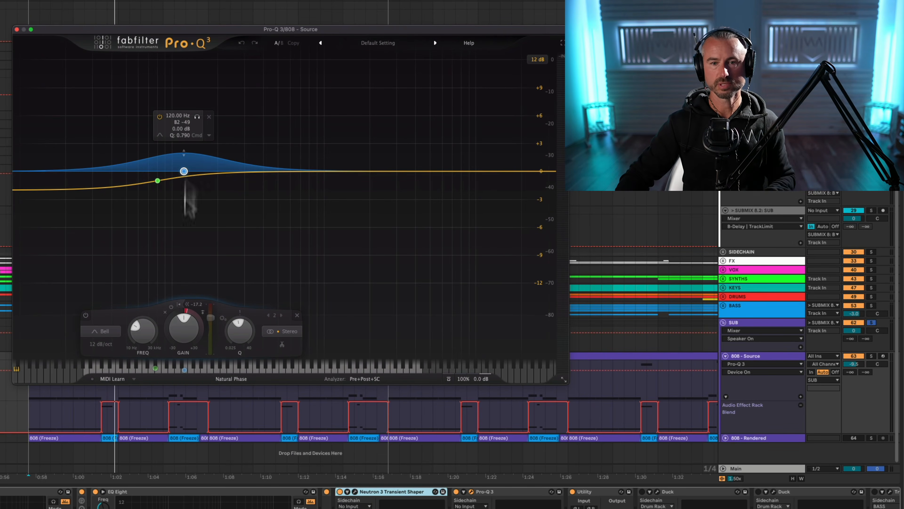
mouse_move(190, 310)
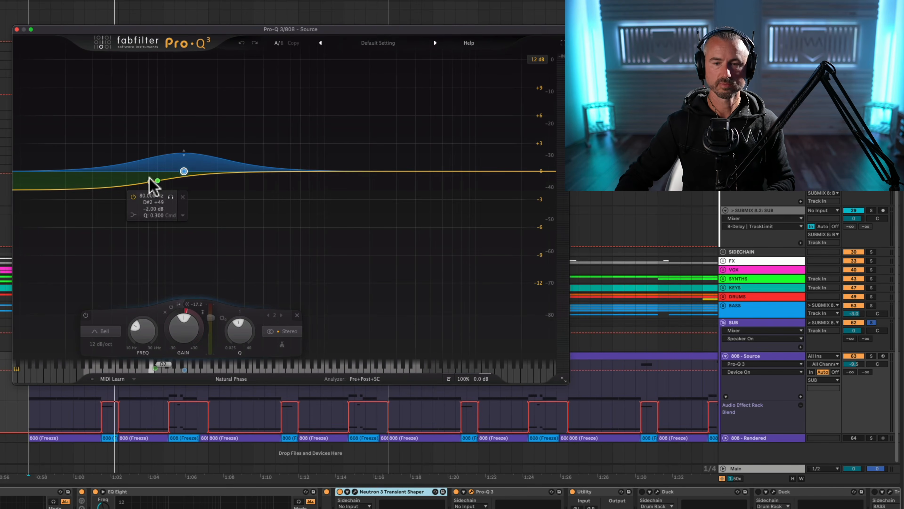
key("space")
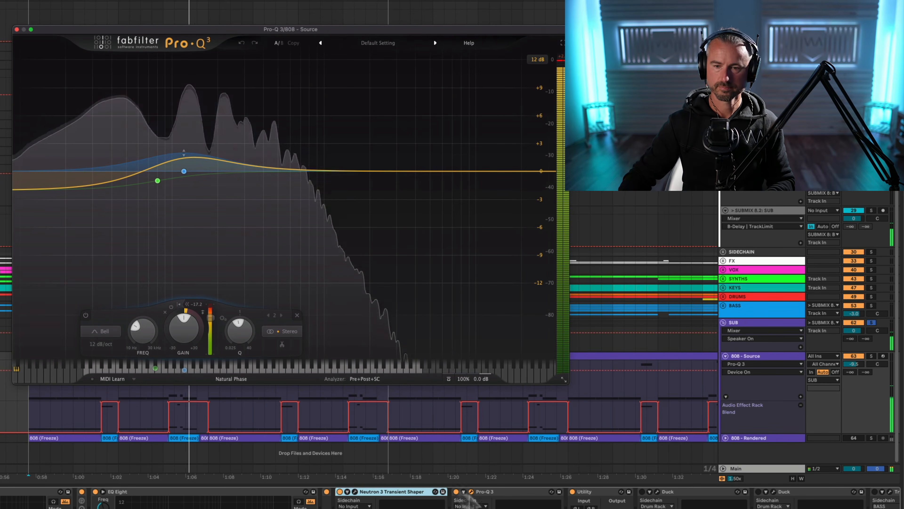
left_click(16, 29)
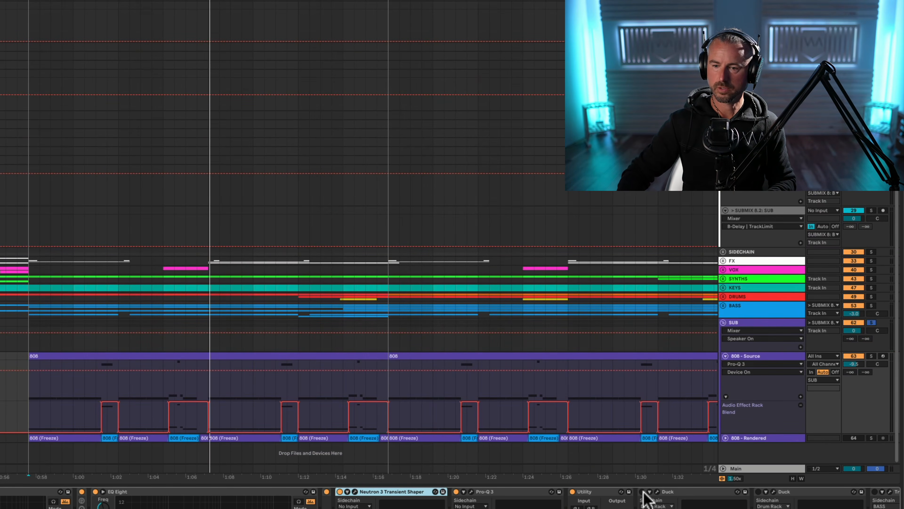
Power on the second Duck and Trackspacer 2.5, select the top LEVELS track, and start playback
left_click(759, 491)
scroll(759, 492, "right", 5)
left_click(741, 492)
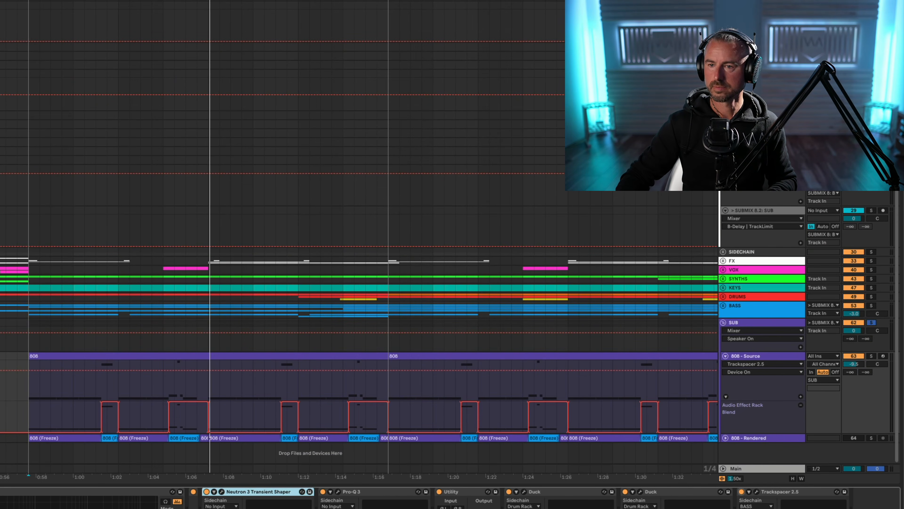
left_click(761, 73)
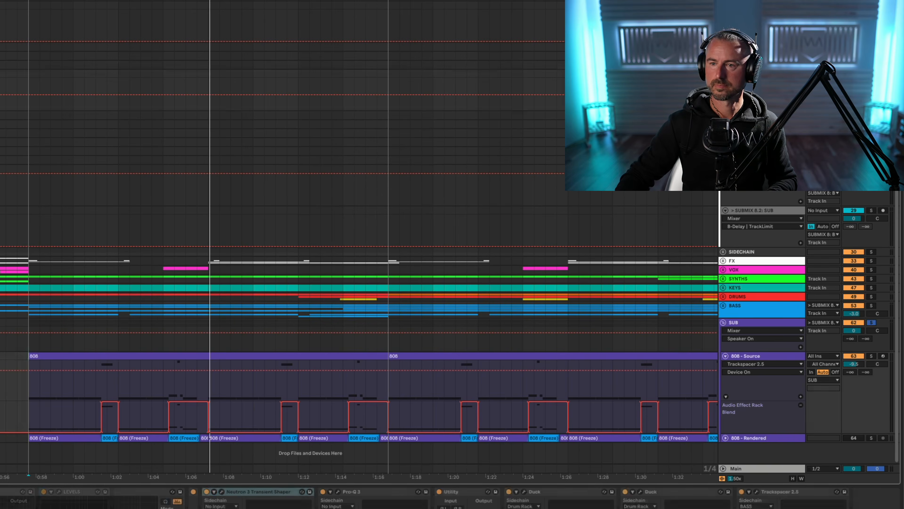
key("space")
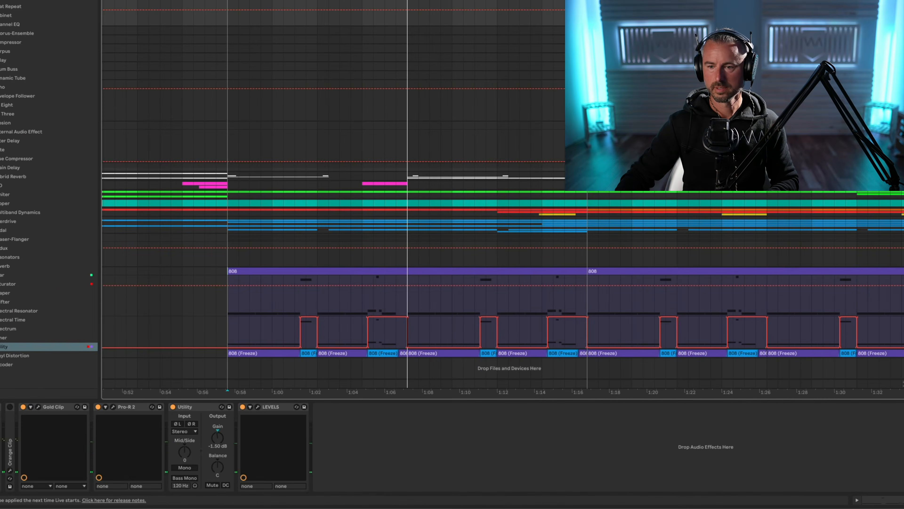
Play the 808 with the noise Operator chain selected, then with the main Operator chain
left_click(903, 274)
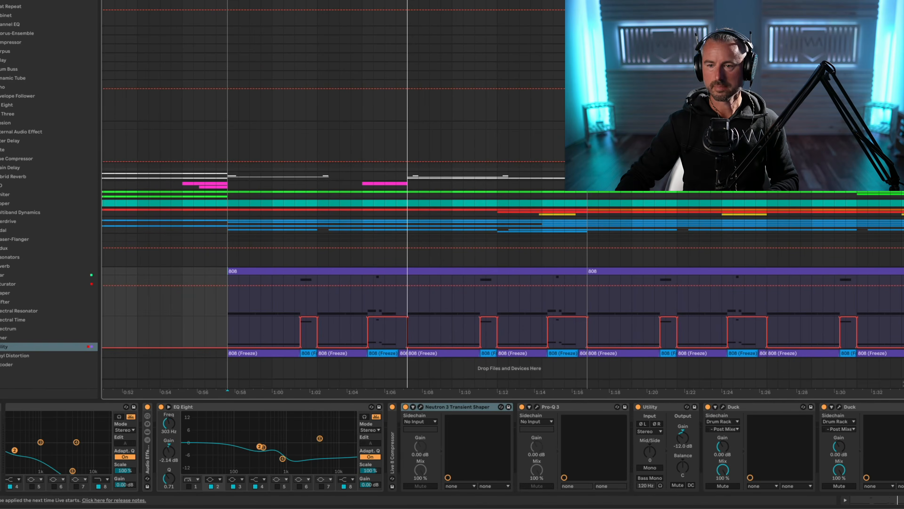
scroll(313, 438, "left", 15)
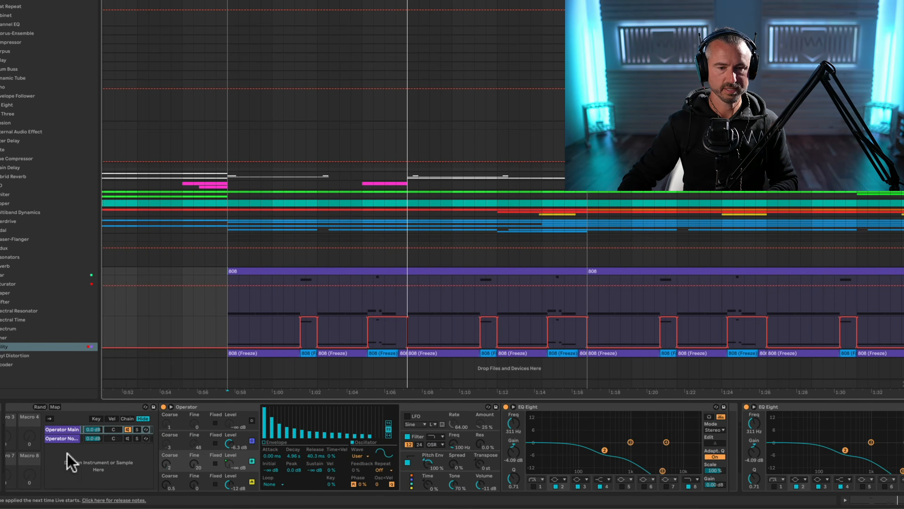
scroll(71, 463, "left", 5)
left_click(201, 438)
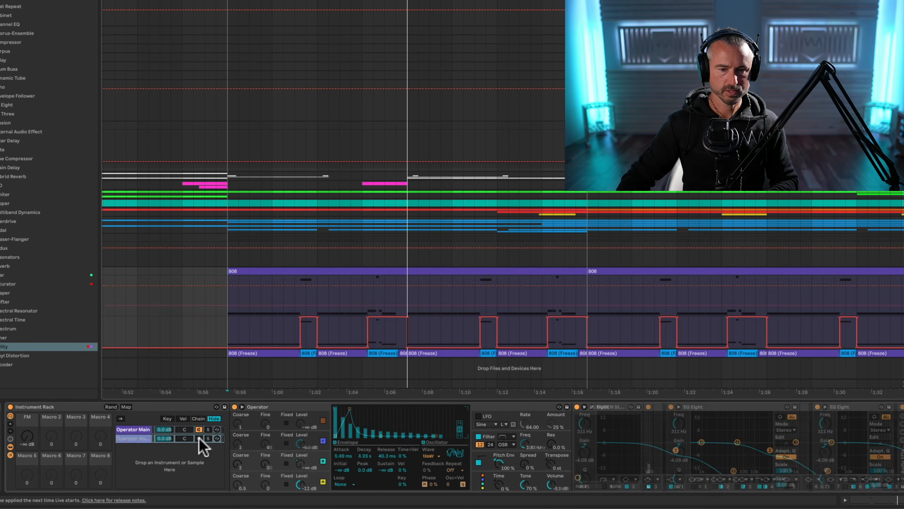
key("space")
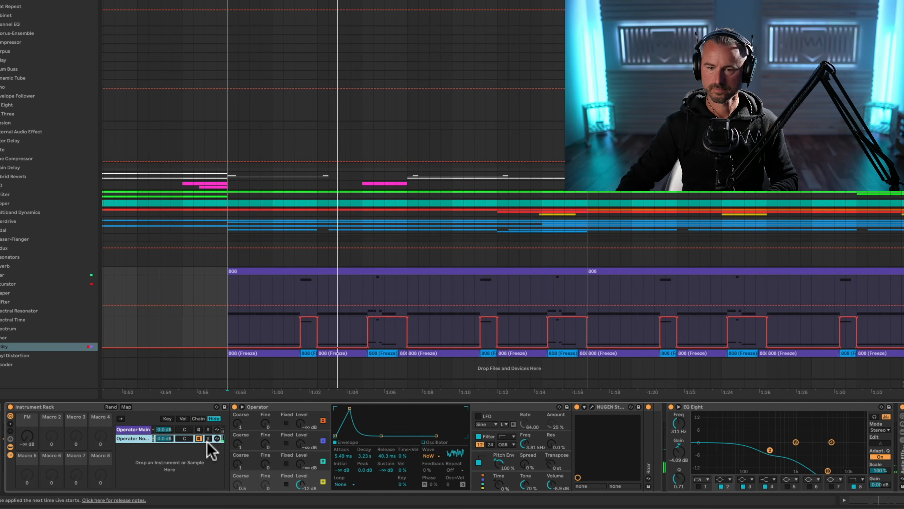
left_click(198, 429)
key("space")
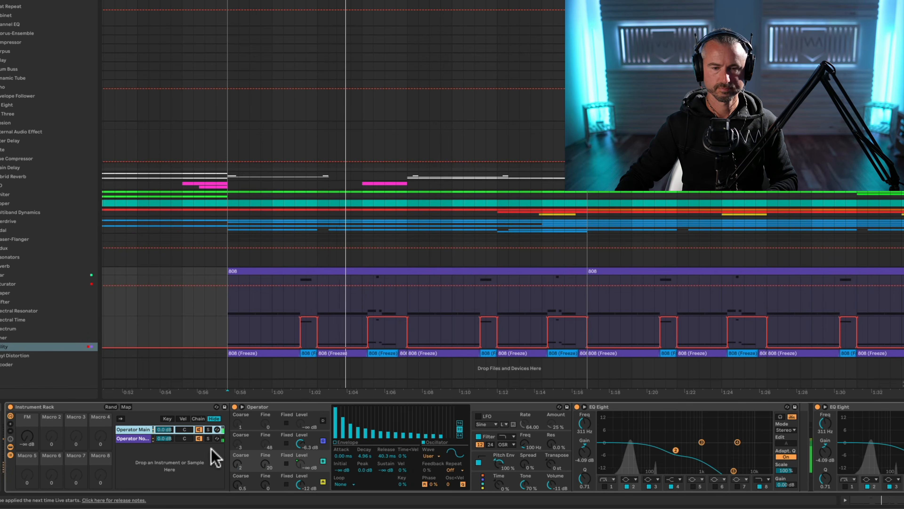
Briefly mute the noise layer chain, reselect it, and stop playback
left_click(199, 438)
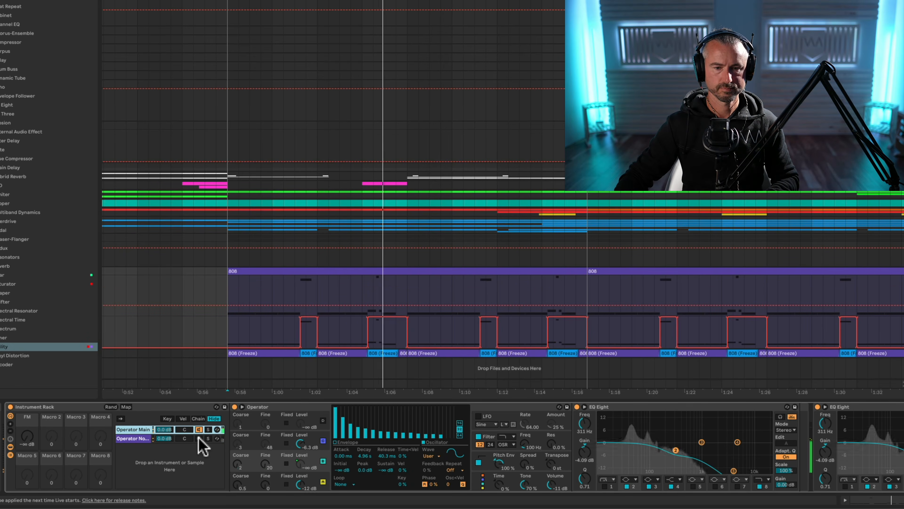
left_click(199, 438)
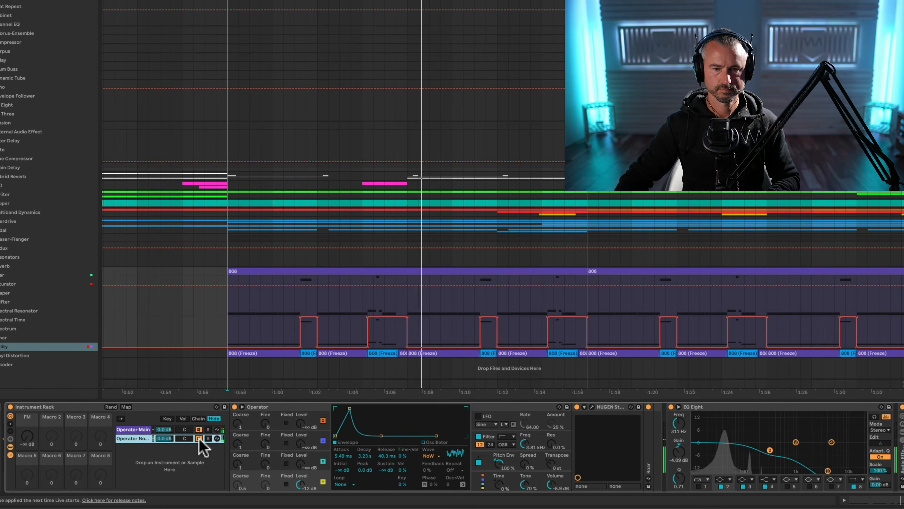
left_click(134, 438)
left_click(133, 436)
key("space")
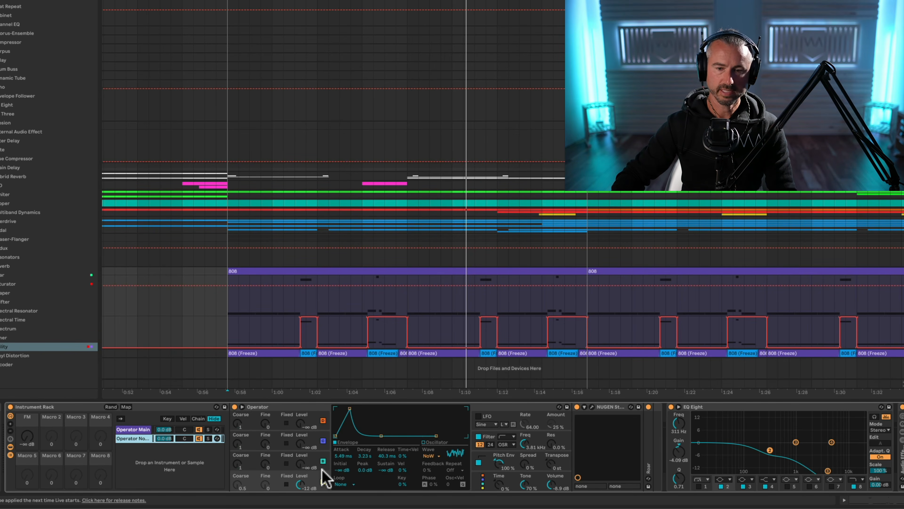
Keep the noise oscillator on Noise White, then open the Stereoizer window above the arrangement
left_click(429, 456)
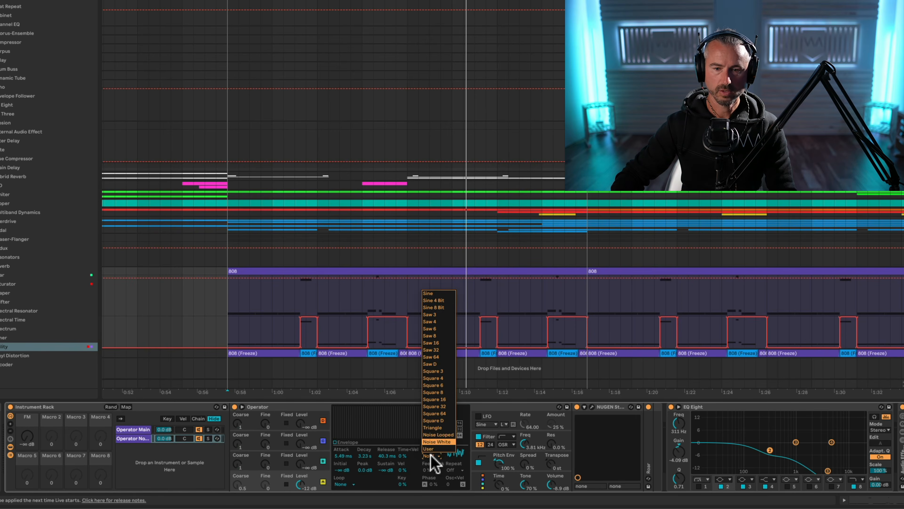
left_click(496, 403)
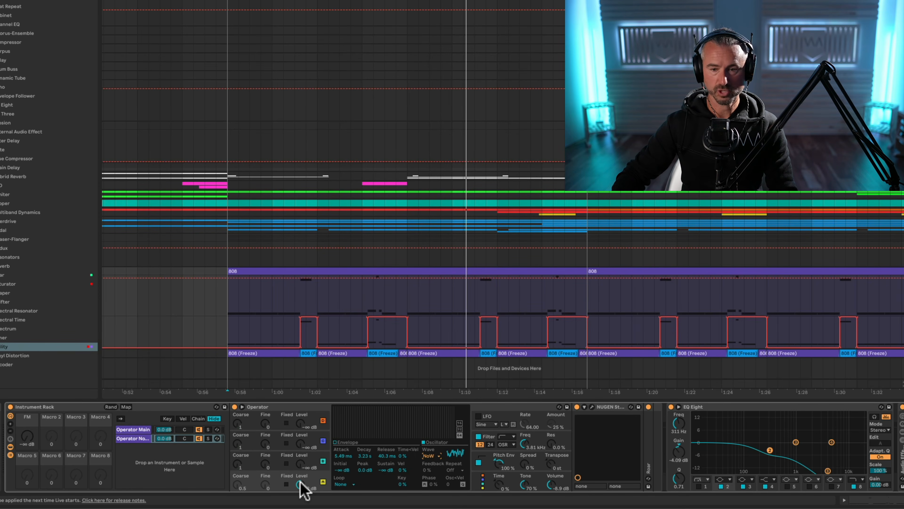
left_click(602, 410)
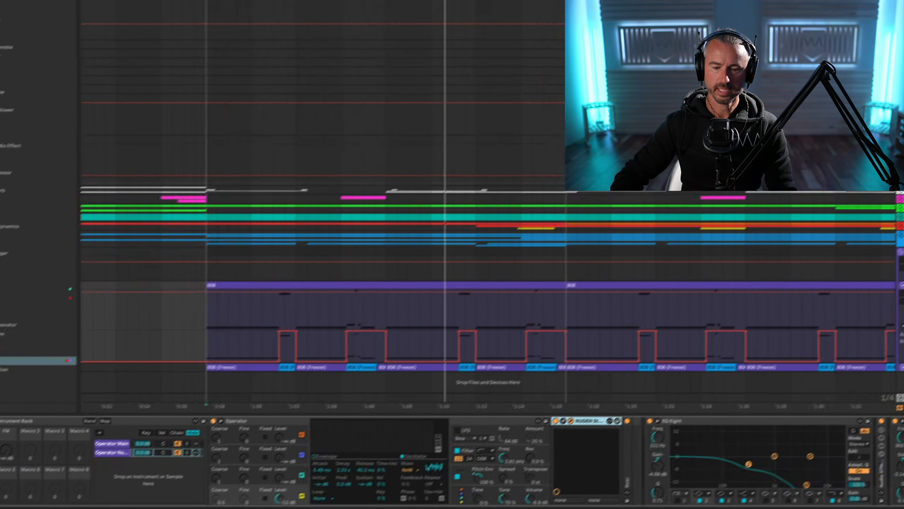
left_click_drag(0, 199, 248, 181)
left_click_drag(156, 247, 443, 25)
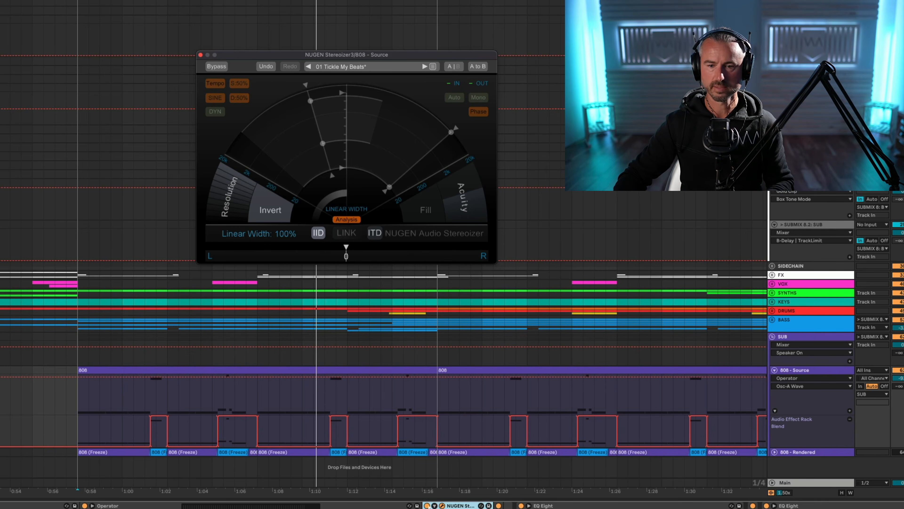
Watch the Stereoizer width analysis while the 808 plays, then stop and close the plugin window
left_click(429, 505)
key("space")
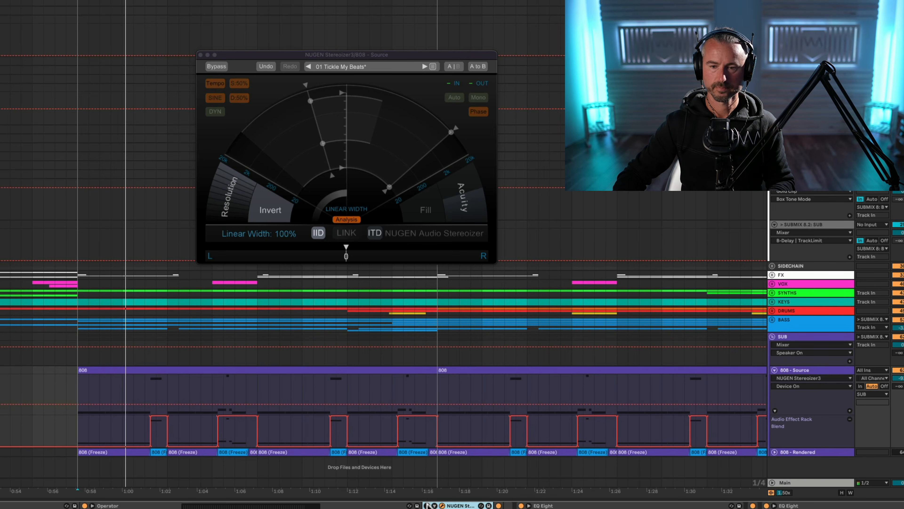
key("space")
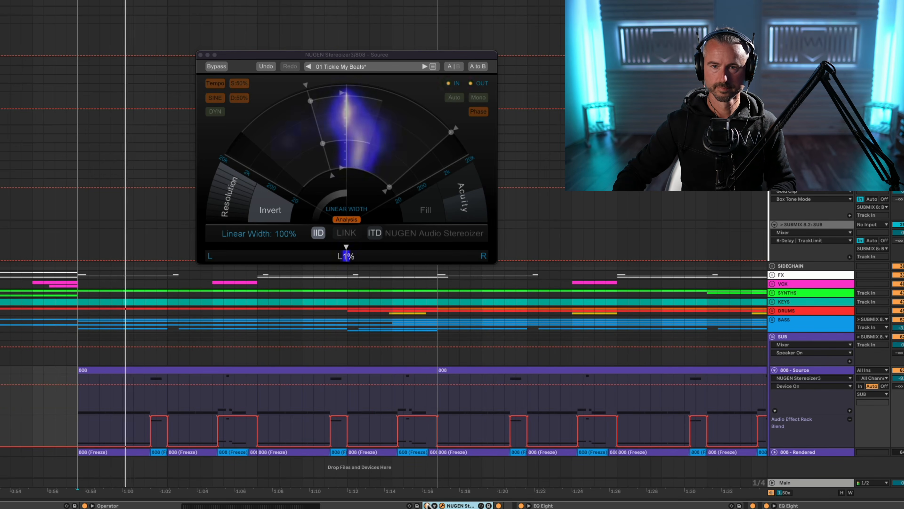
key("space")
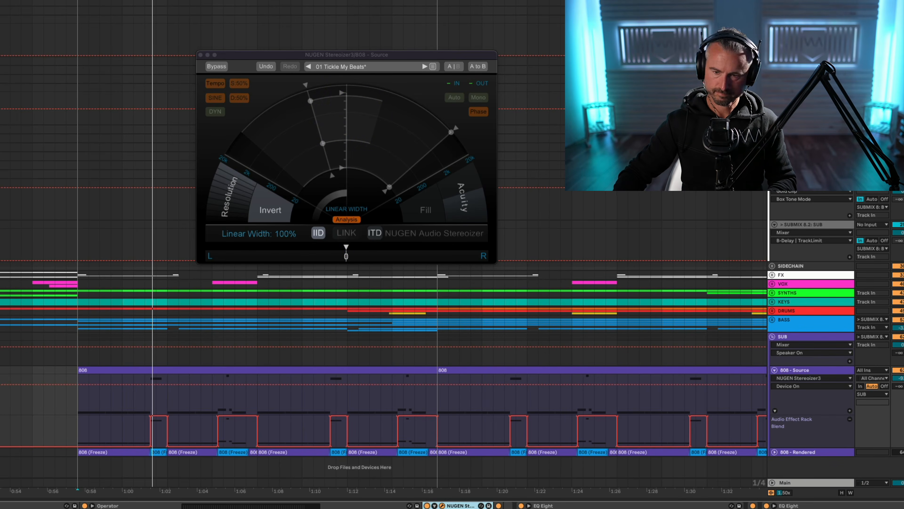
scroll(452, 505, "right", 10)
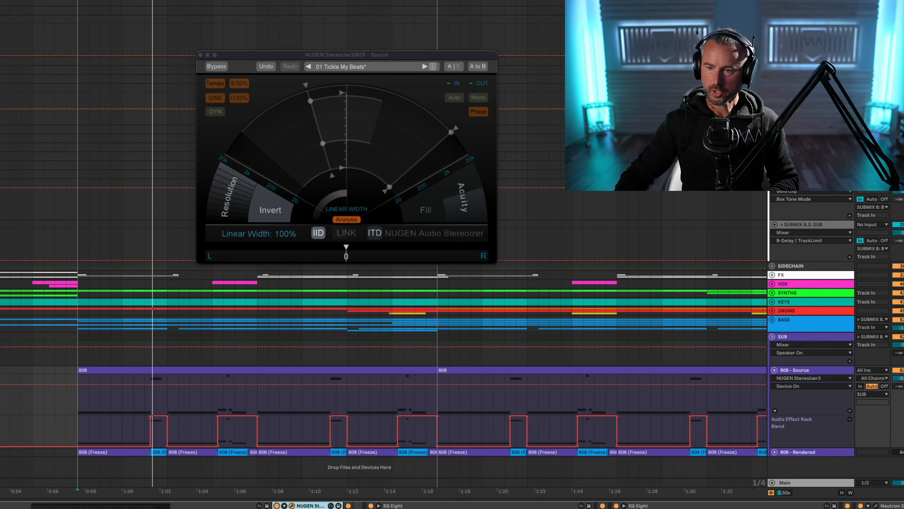
scroll(452, 505, "right", 3)
scroll(452, 505, "left", 12)
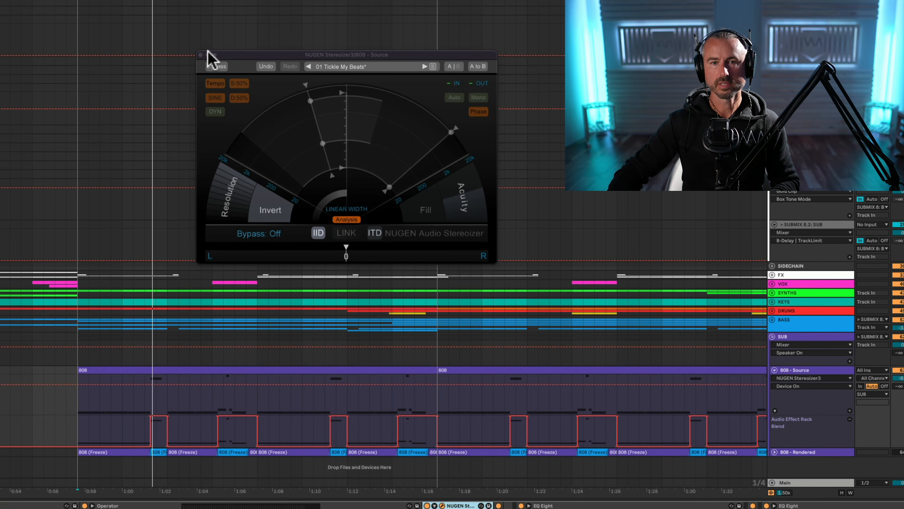
left_click(201, 54)
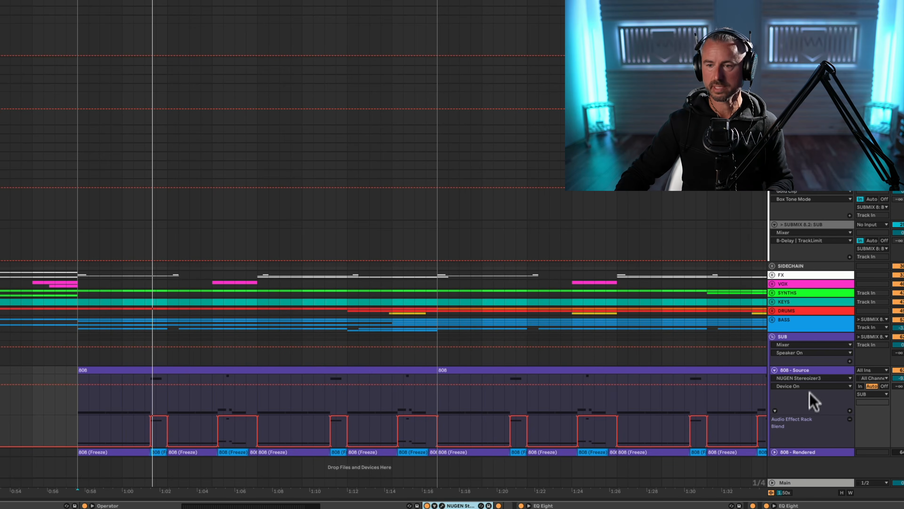
Fold 808 - Source, unfold 808 - Rendered, zoom out the timeline, and hide automation lanes
left_click(814, 371)
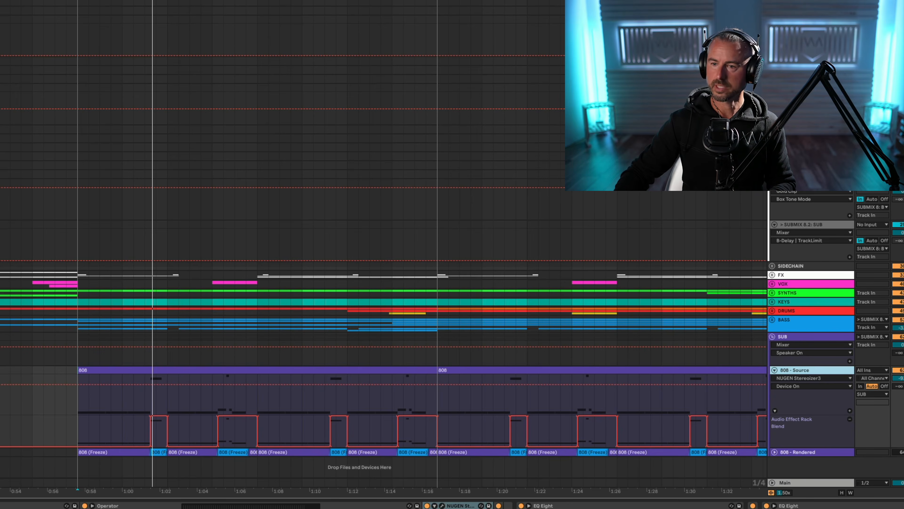
left_click(901, 369)
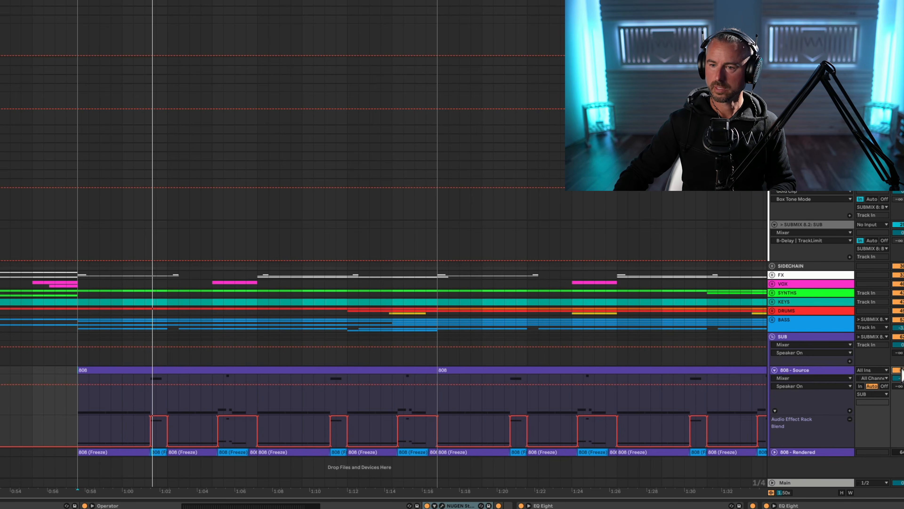
left_click(772, 369)
left_click(775, 379)
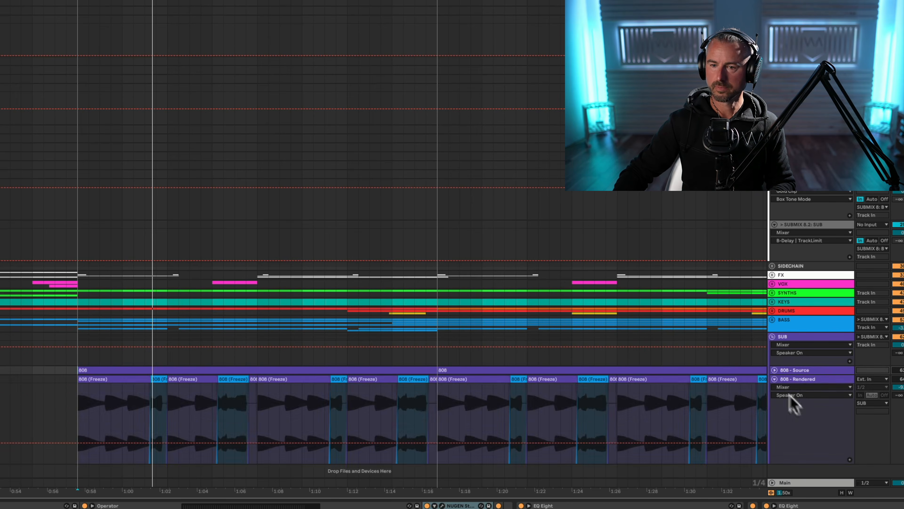
left_click_drag(309, 1, 307, 0)
key("a")
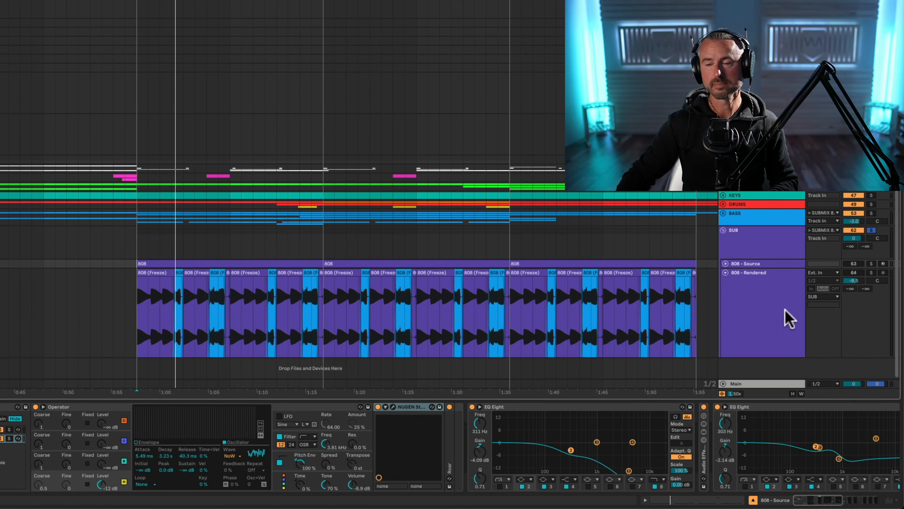
Show the 808 - Rendered track's effects chain and switch the track's activator on
left_click(763, 303)
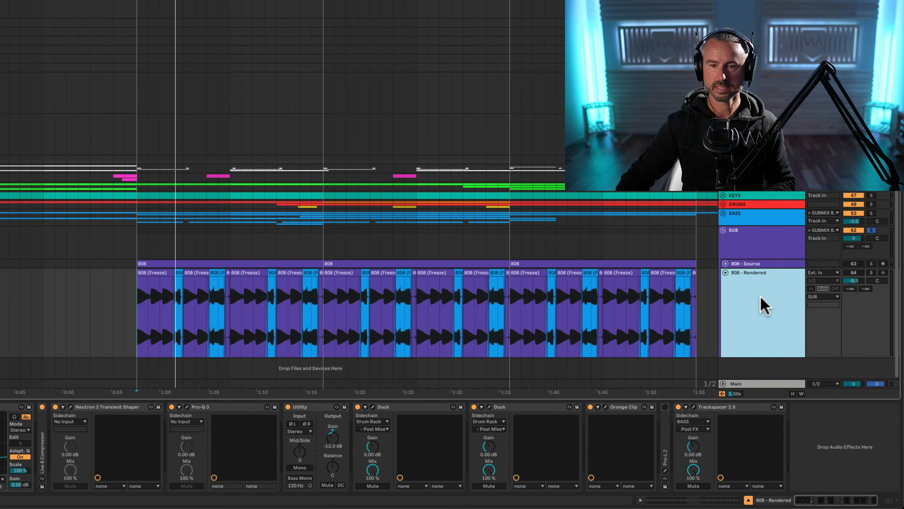
scroll(548, 299, "left", 10)
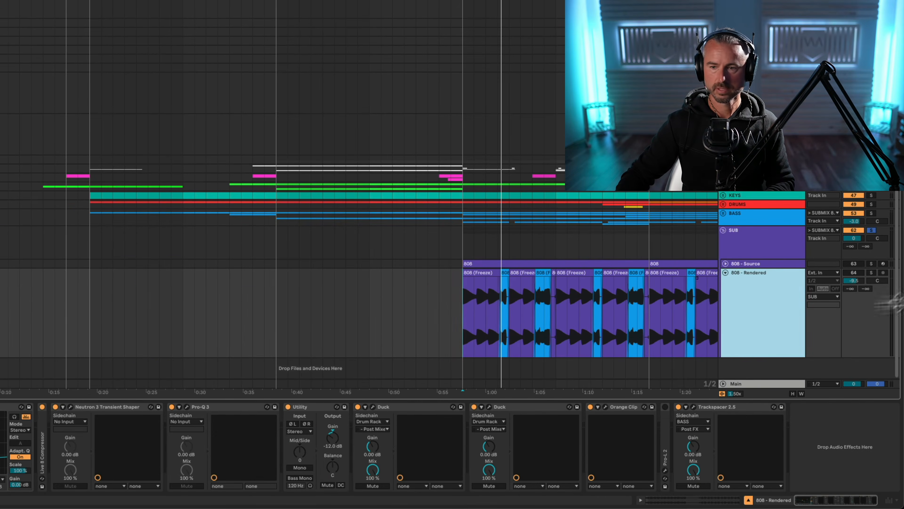
left_click(855, 273)
Start playback and unsolo the SUB group so the rendered 808 plays in the full mix
scroll(645, 311, "right", 6)
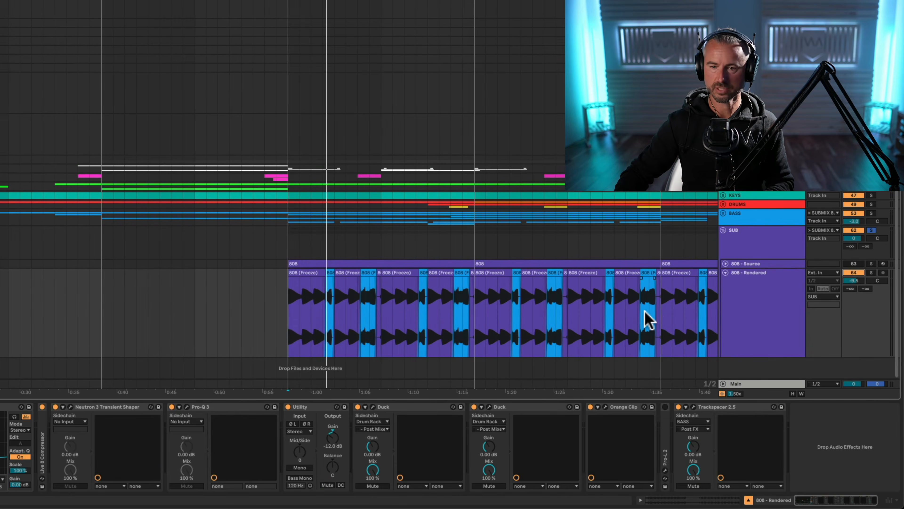
scroll(645, 311, "right", 1)
key("space")
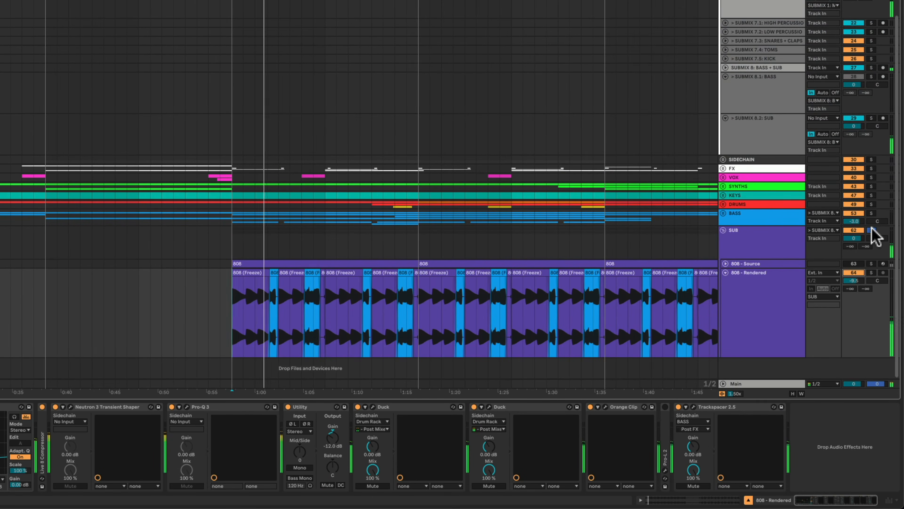
left_click(871, 229)
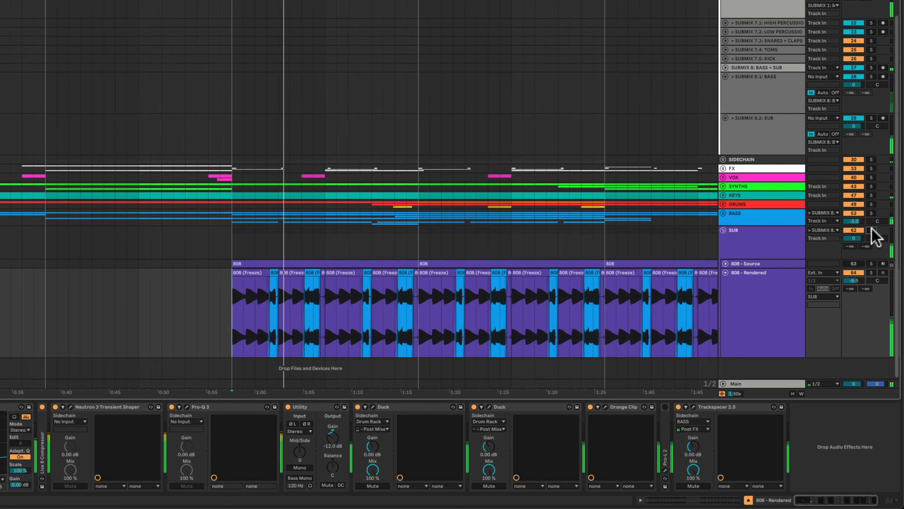